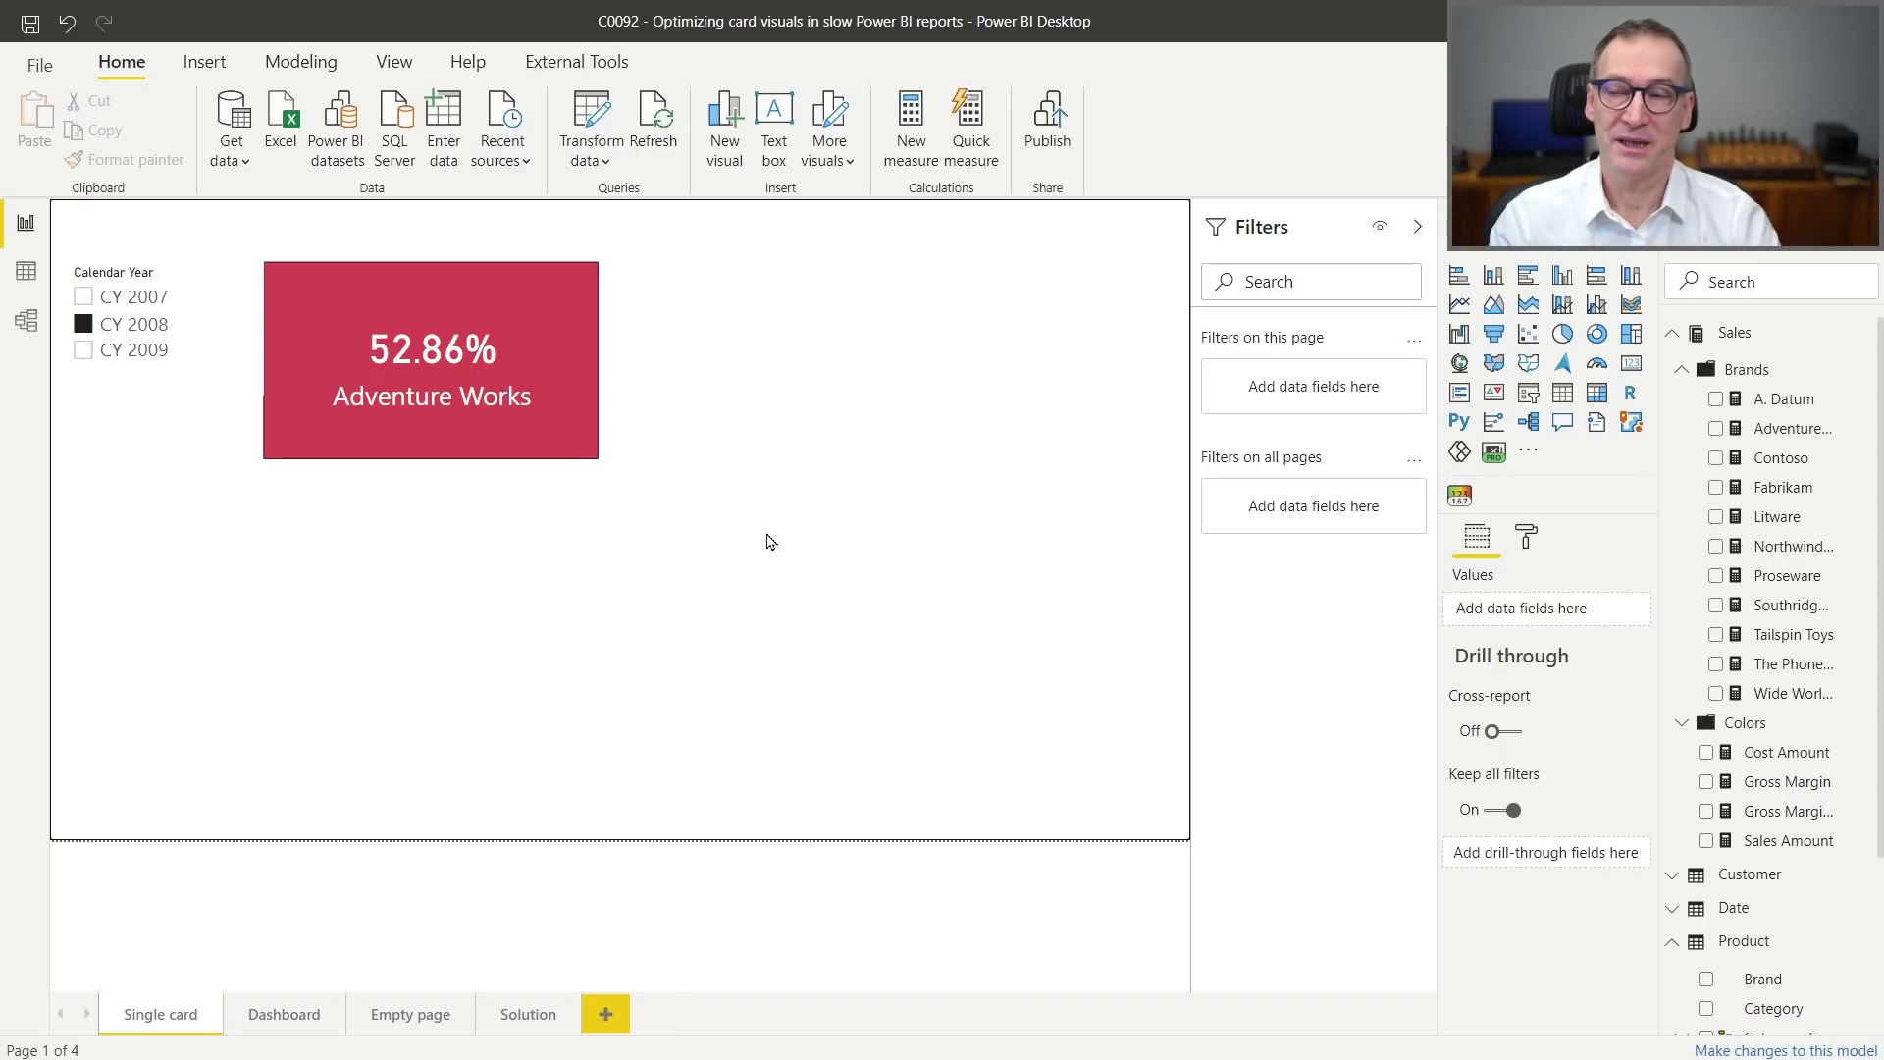
Inspect the DAX of the Adventure Works margin measure behind the selected card.
click(560, 427)
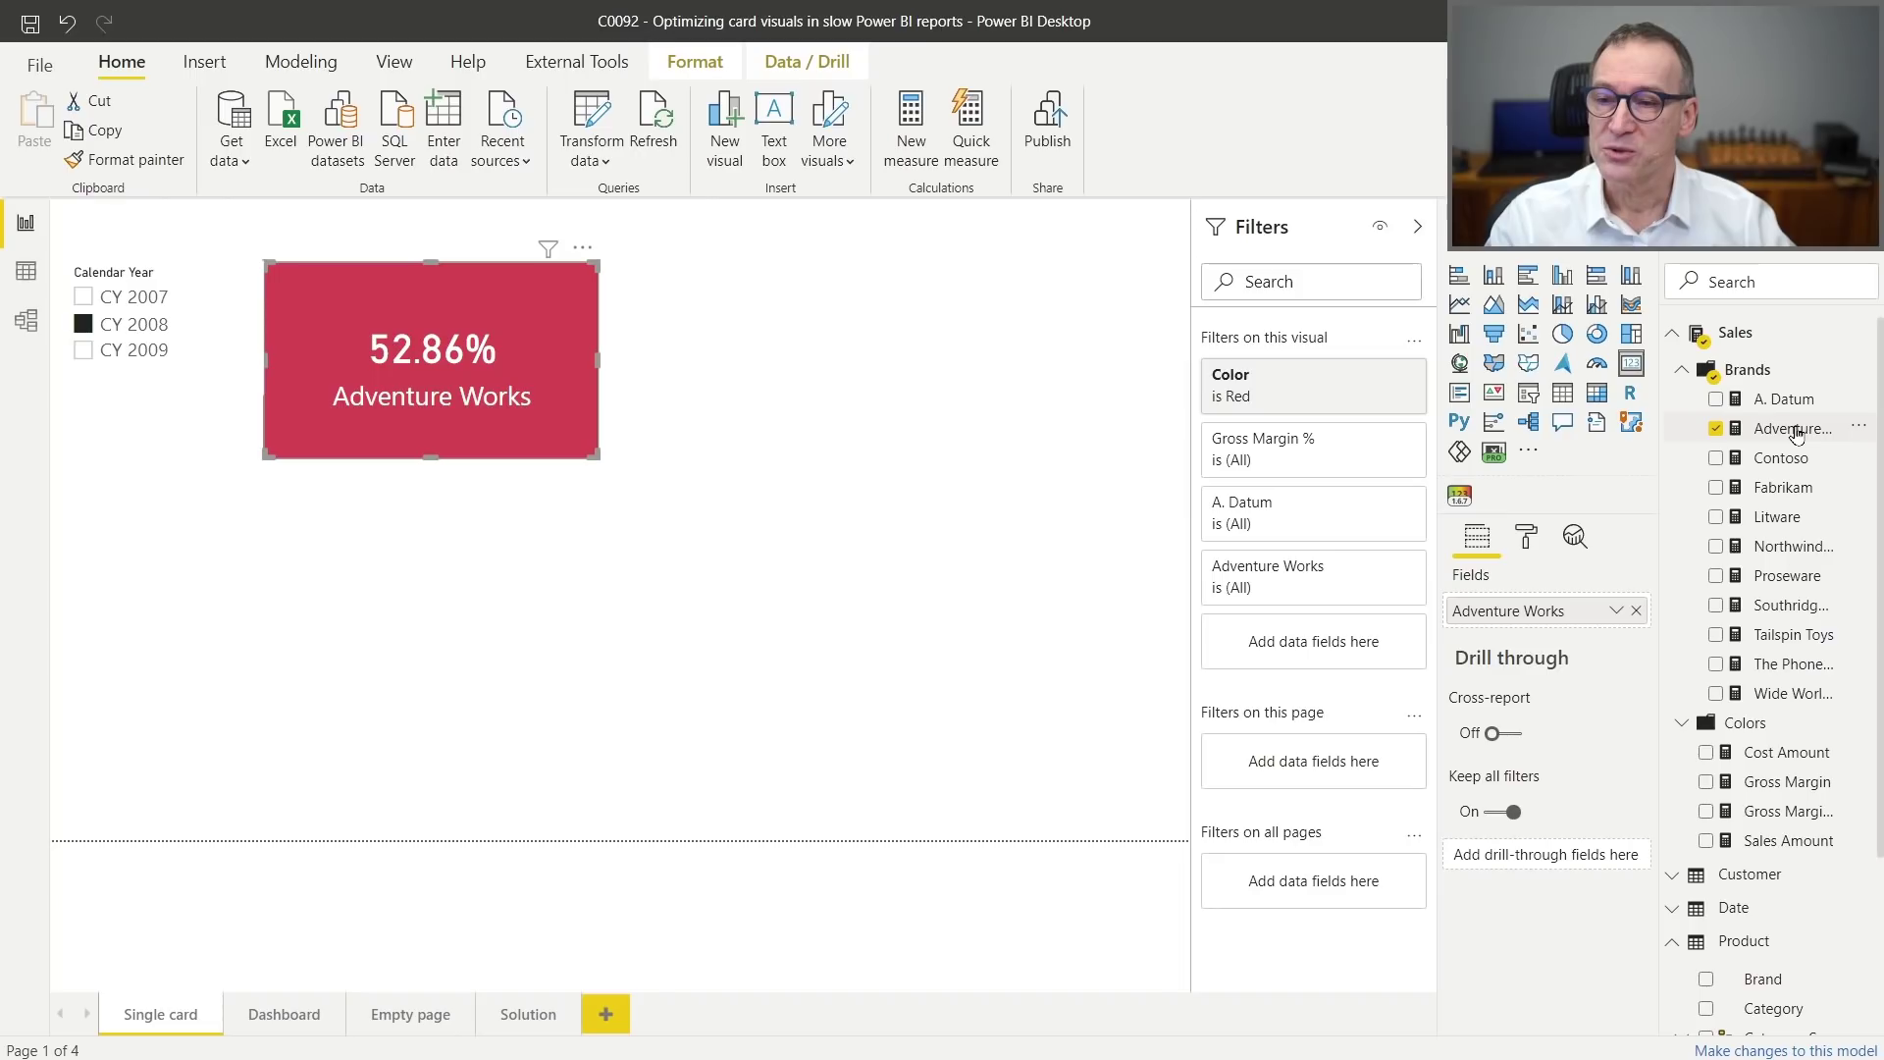
click(1794, 429)
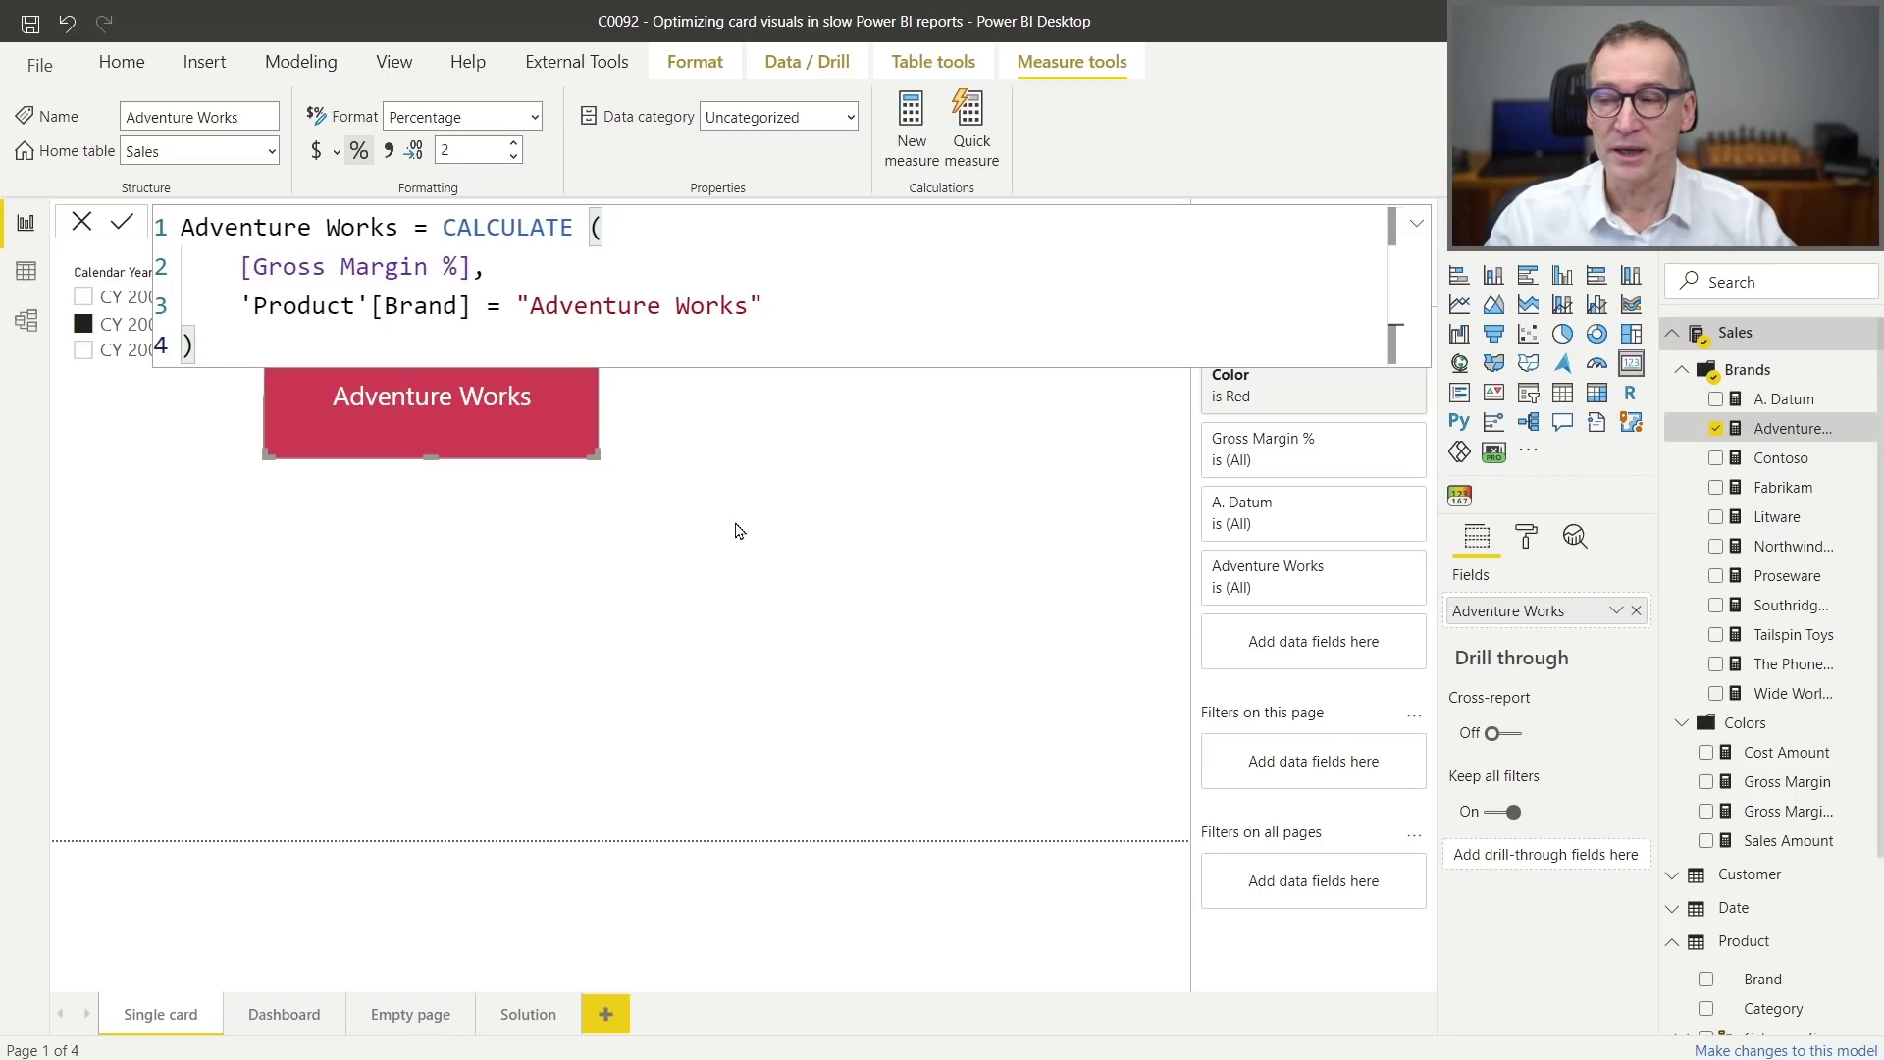
click(738, 530)
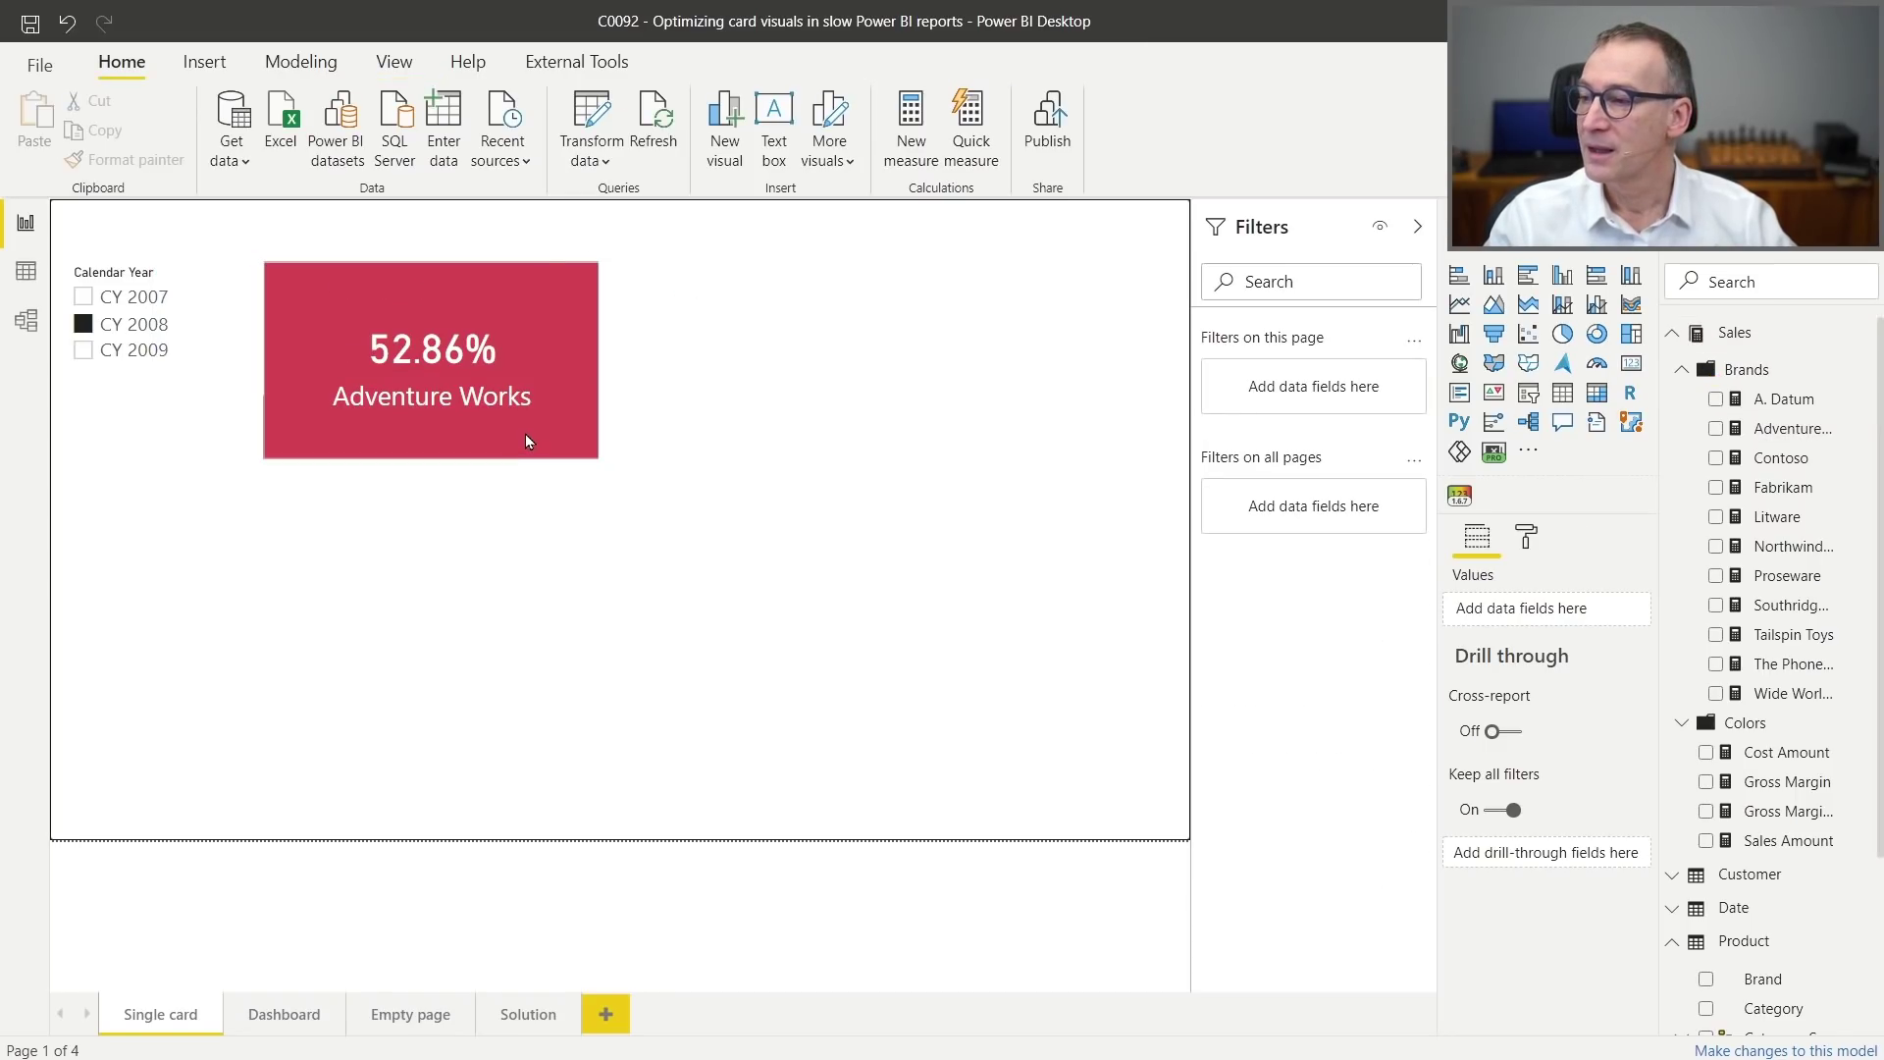
Filter the Adventure Works card to CY 2009 so it shows 51.04%.
click(444, 369)
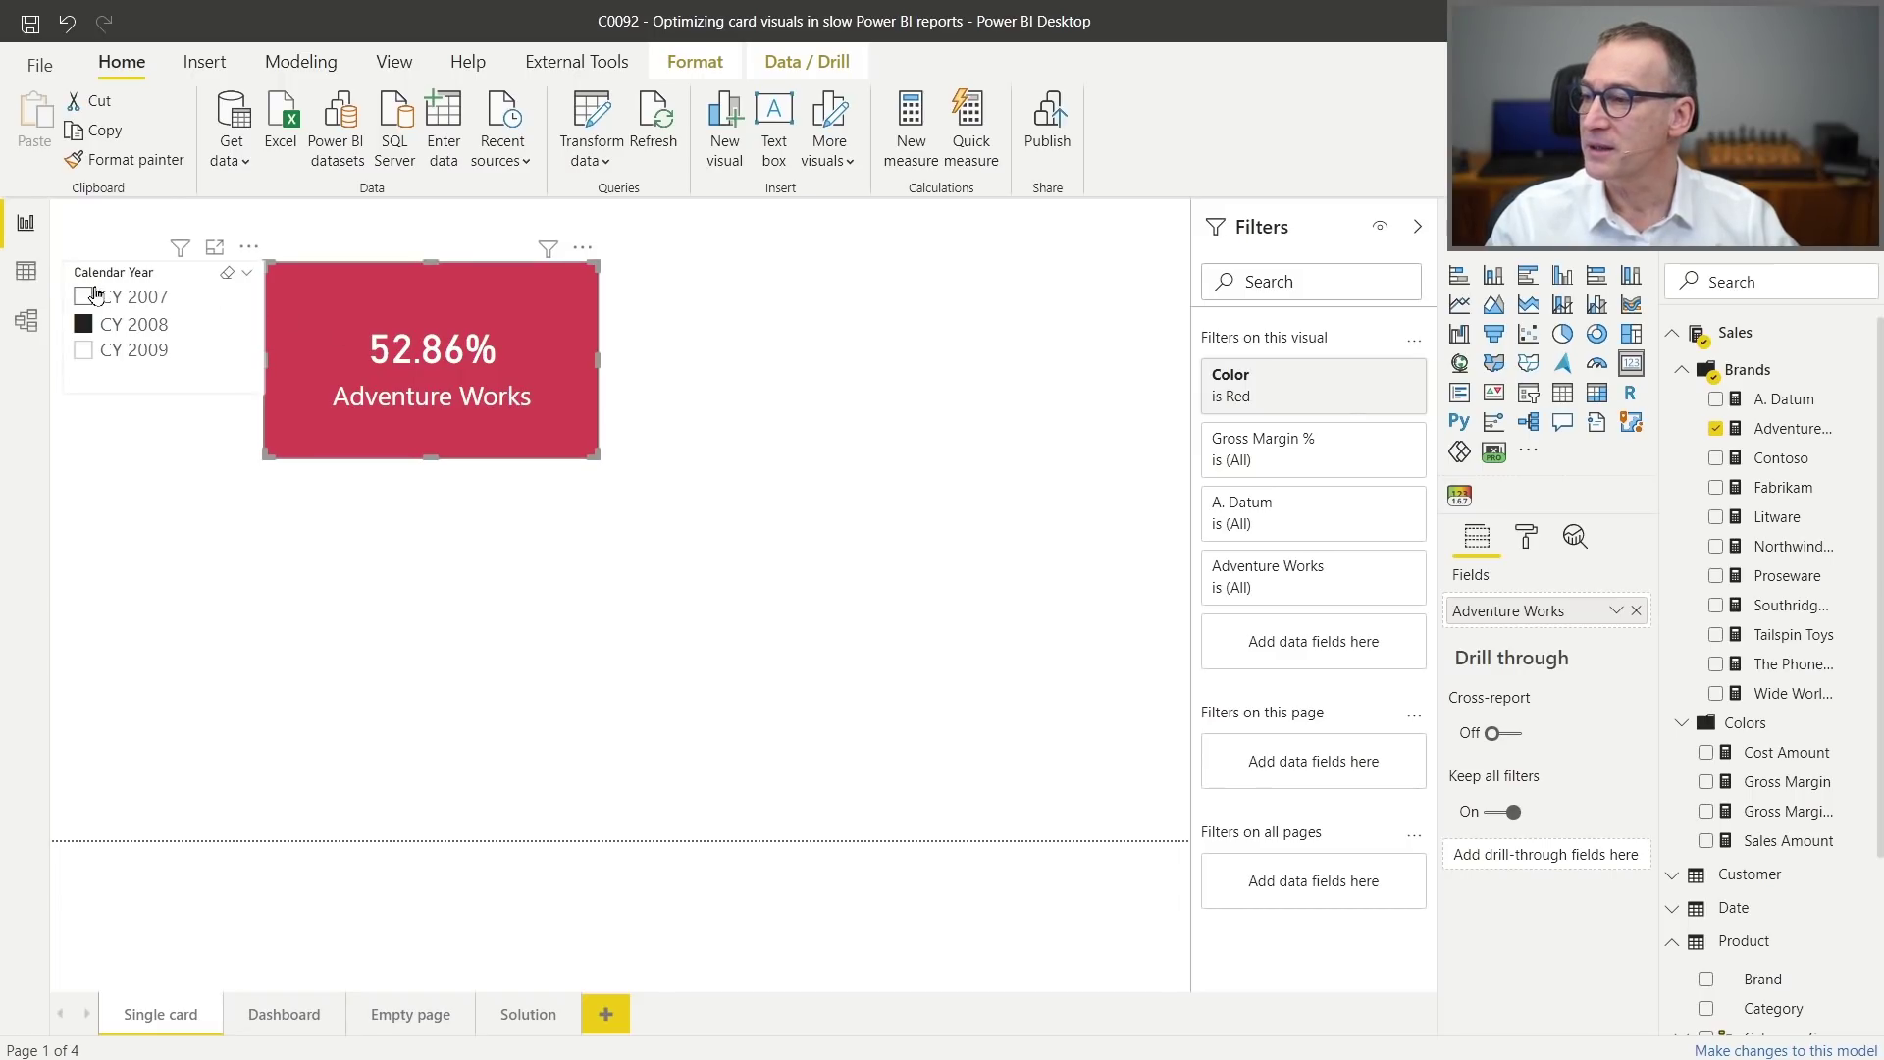
click(133, 322)
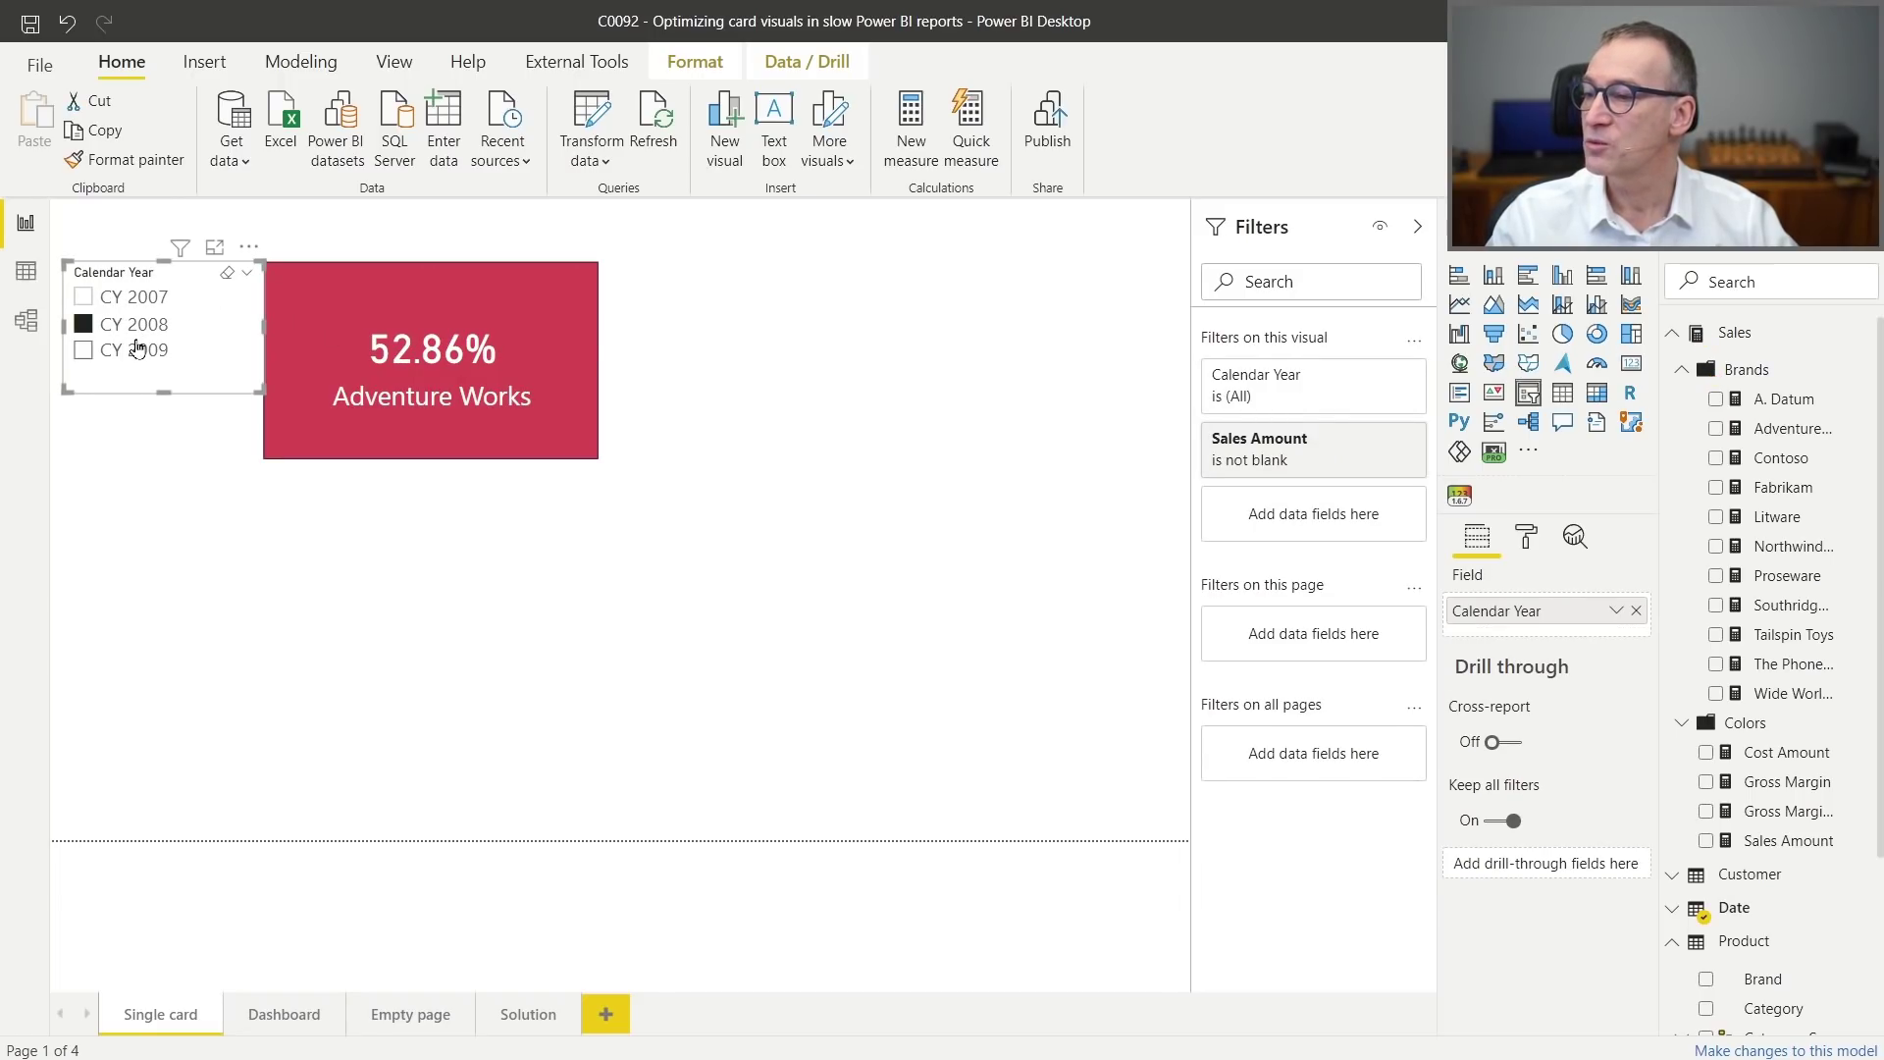
click(923, 470)
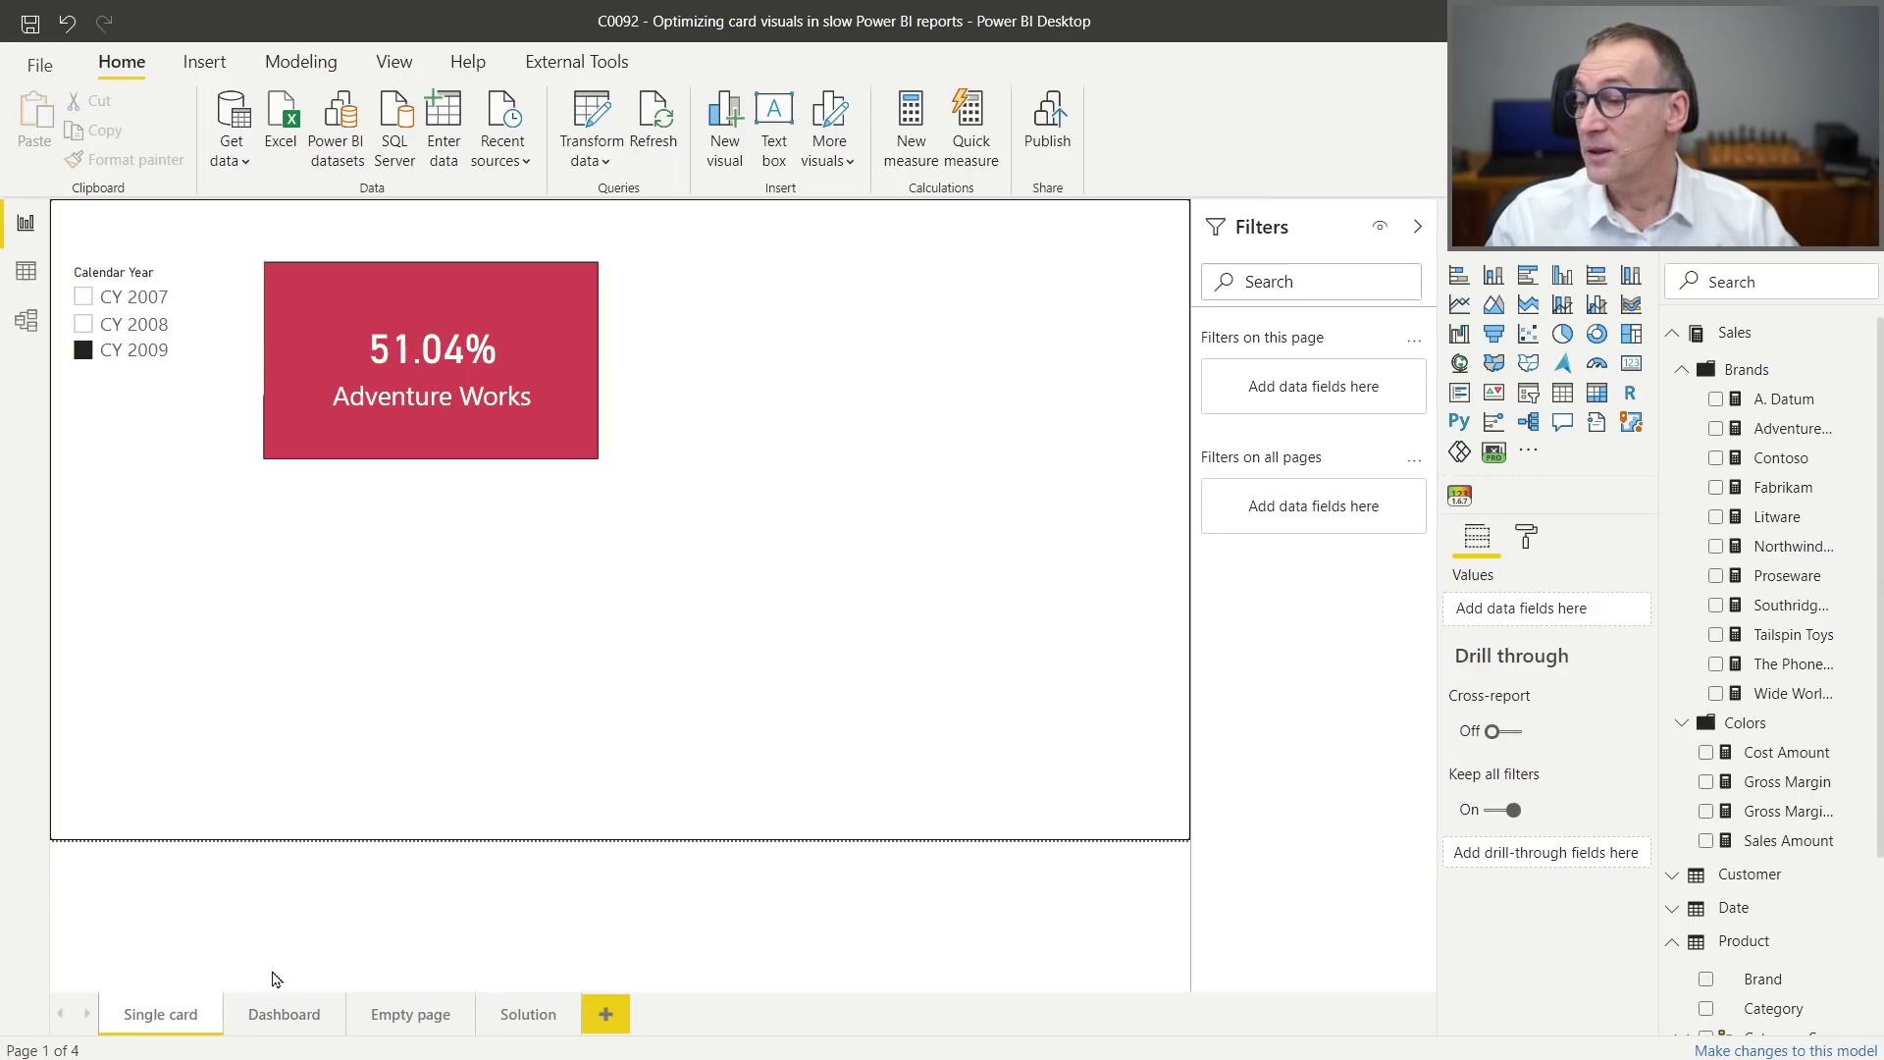
On the Dashboard page, hide the Filters pane and set the Calendar Year slicer to CY 2009.
click(284, 1011)
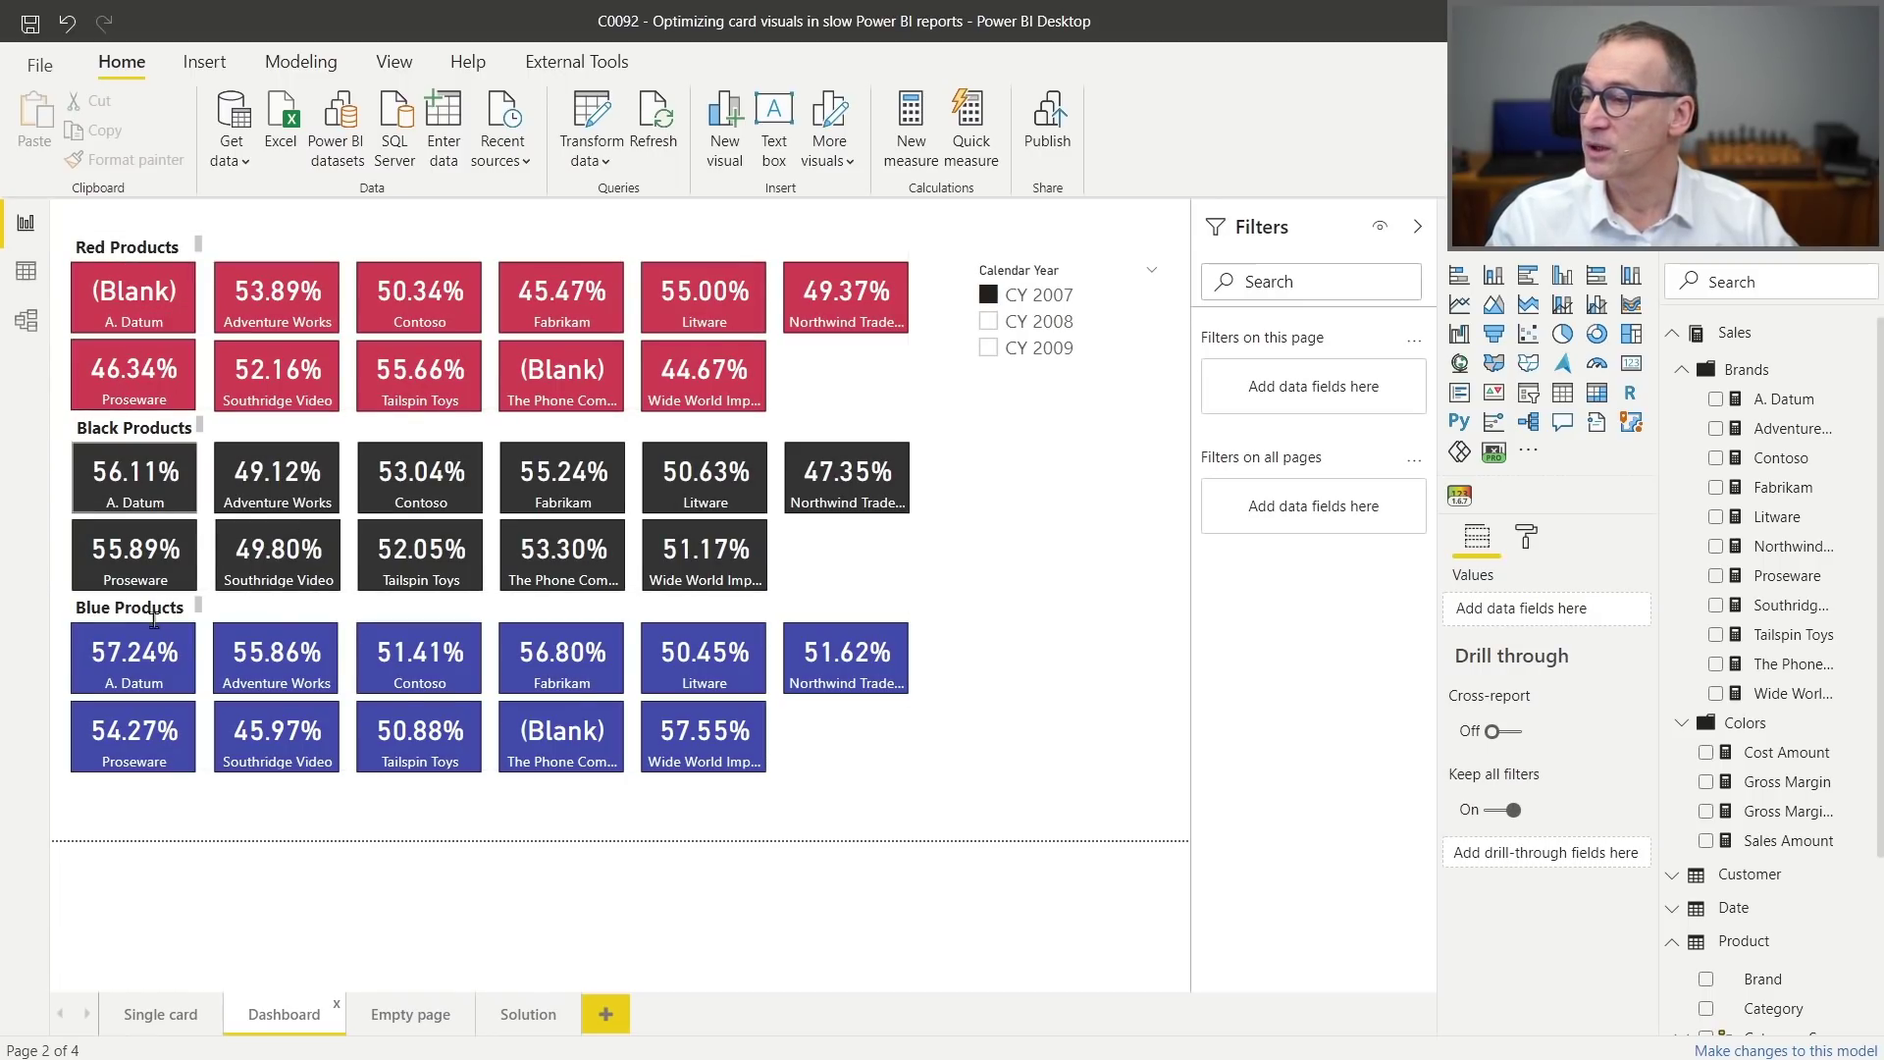
click(1417, 230)
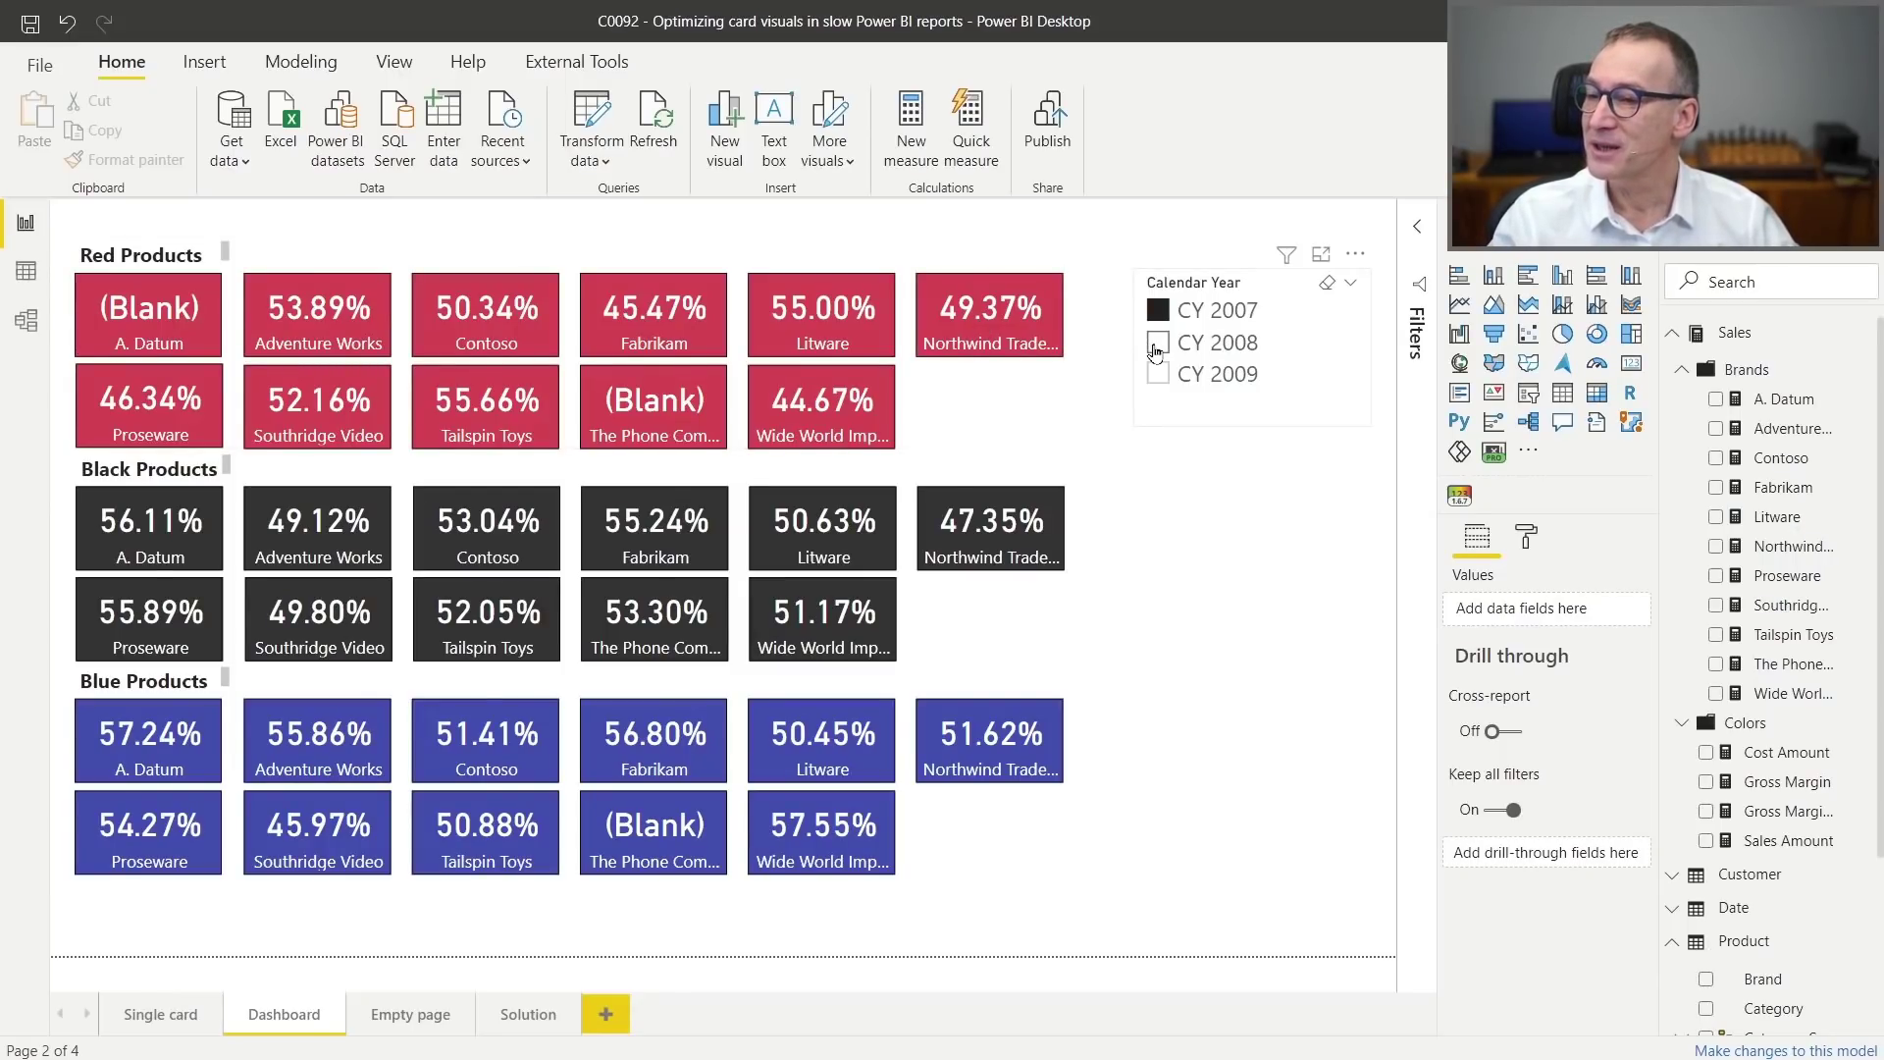
click(1158, 343)
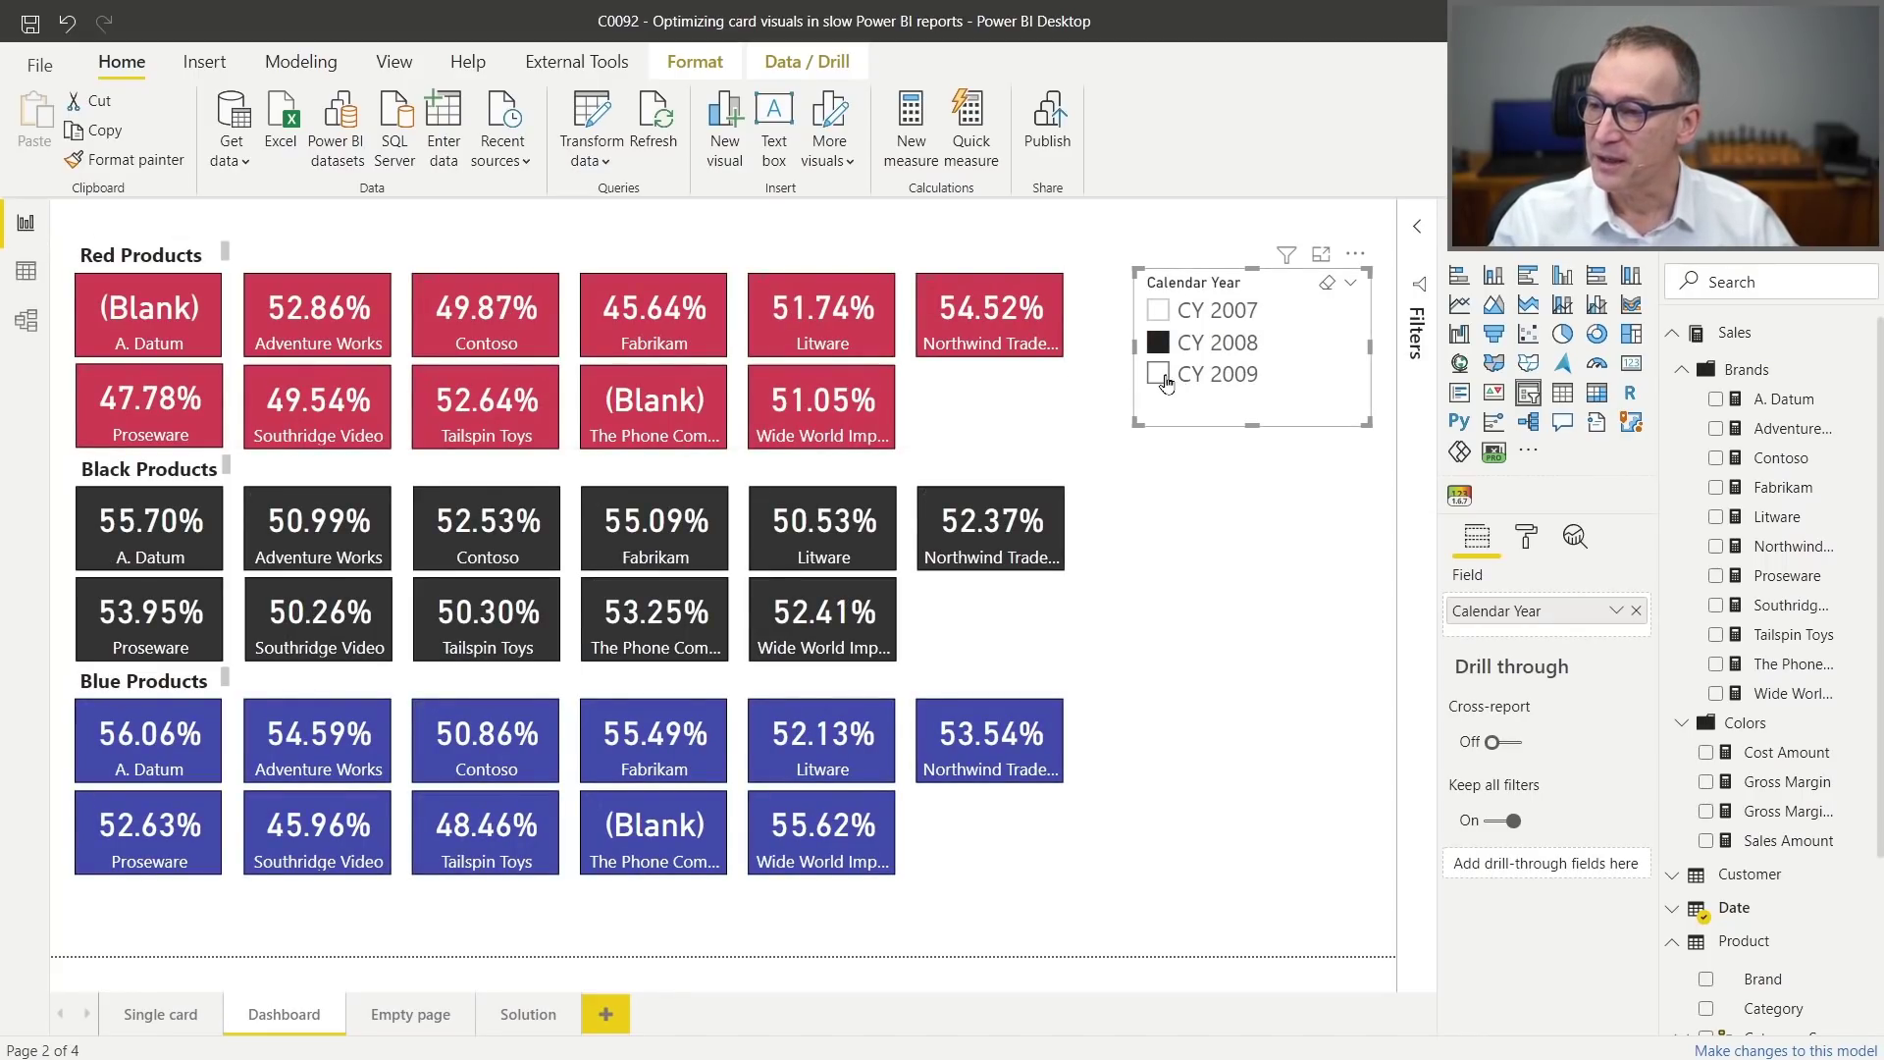
click(1166, 380)
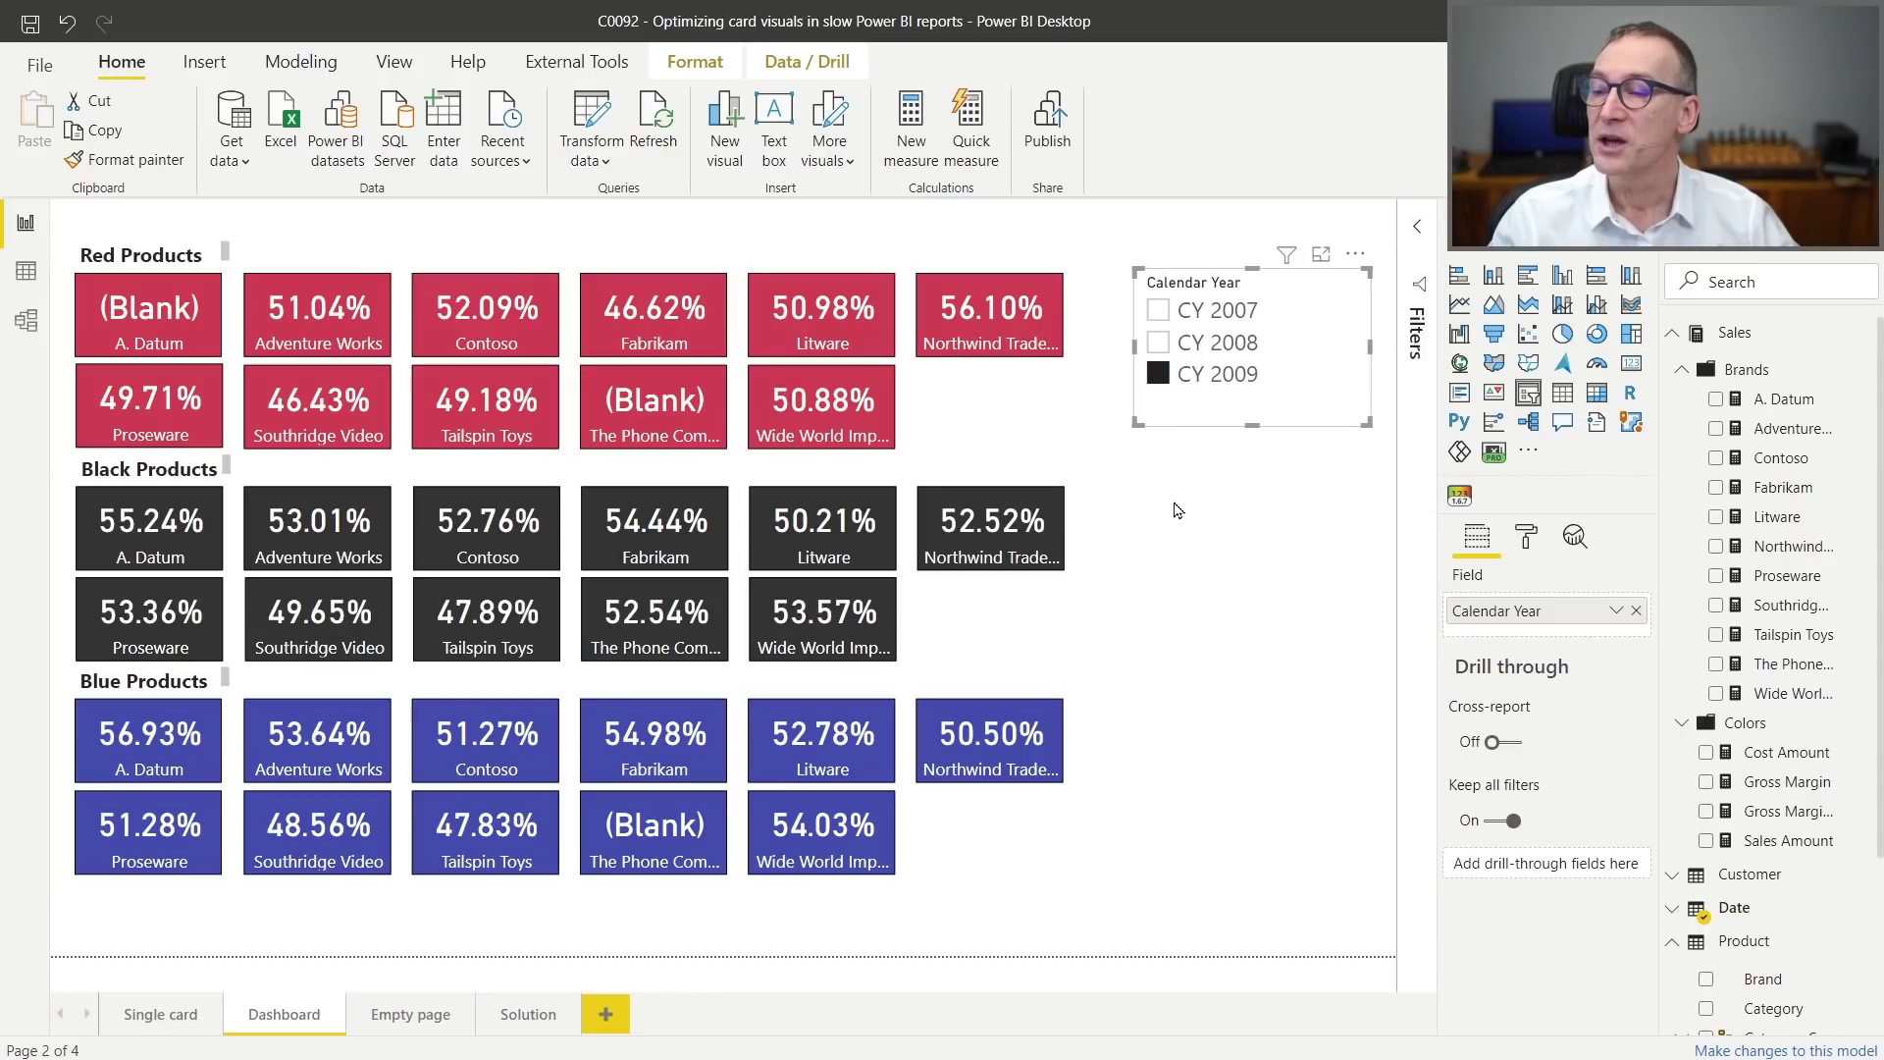
click(1177, 509)
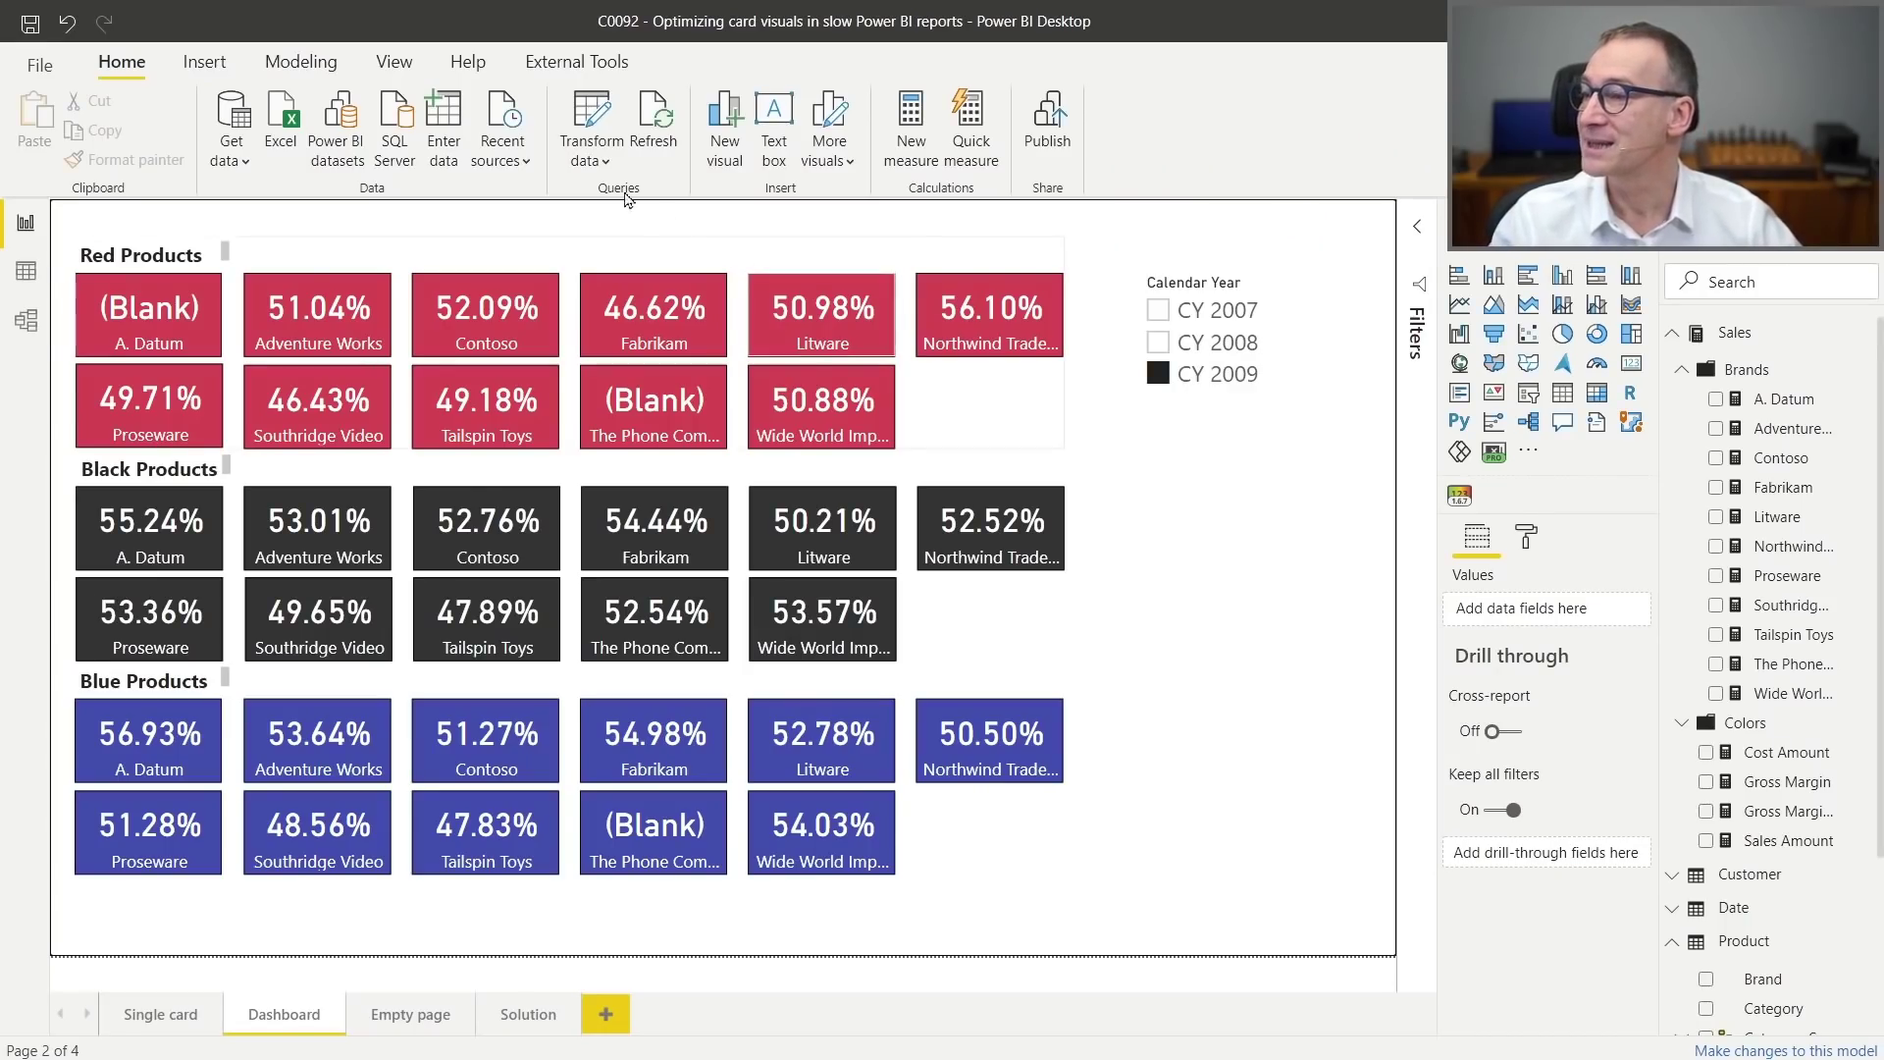
Record a Performance analyzer refresh of all Dashboard visuals and review the card timings.
click(394, 62)
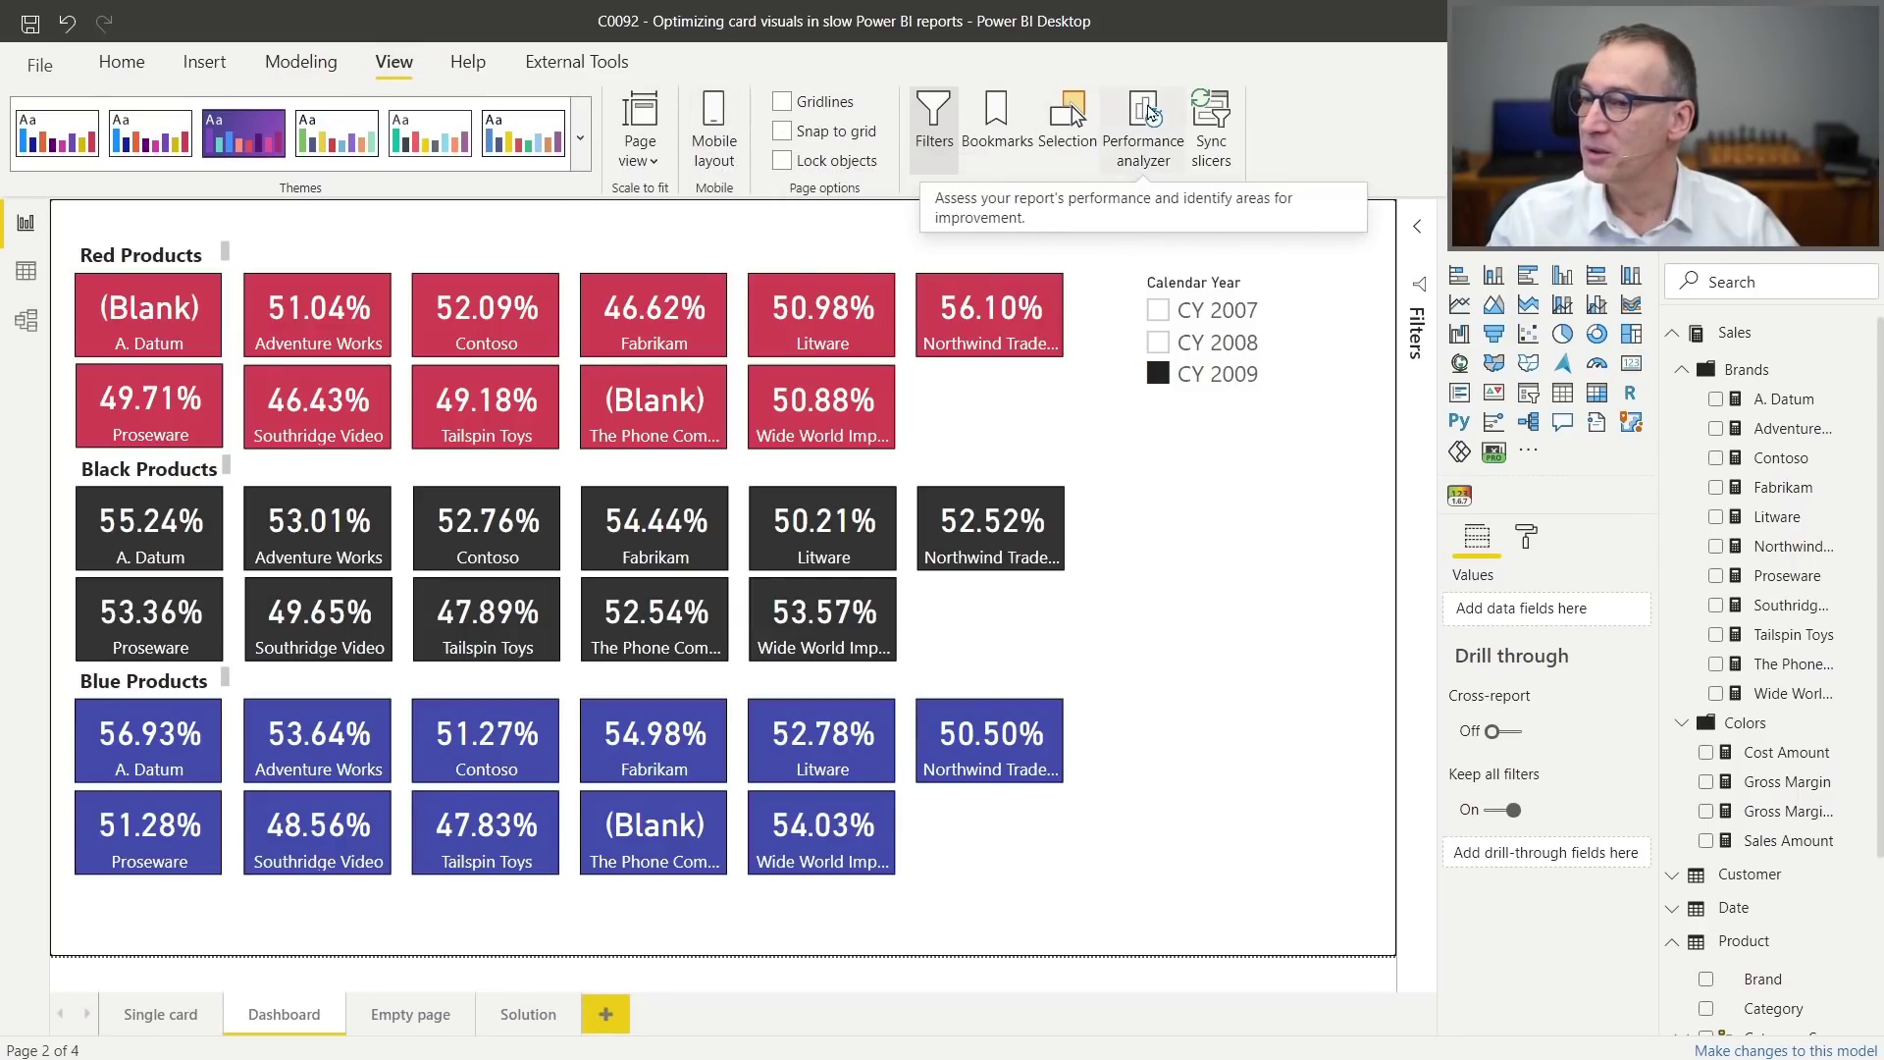
click(1152, 116)
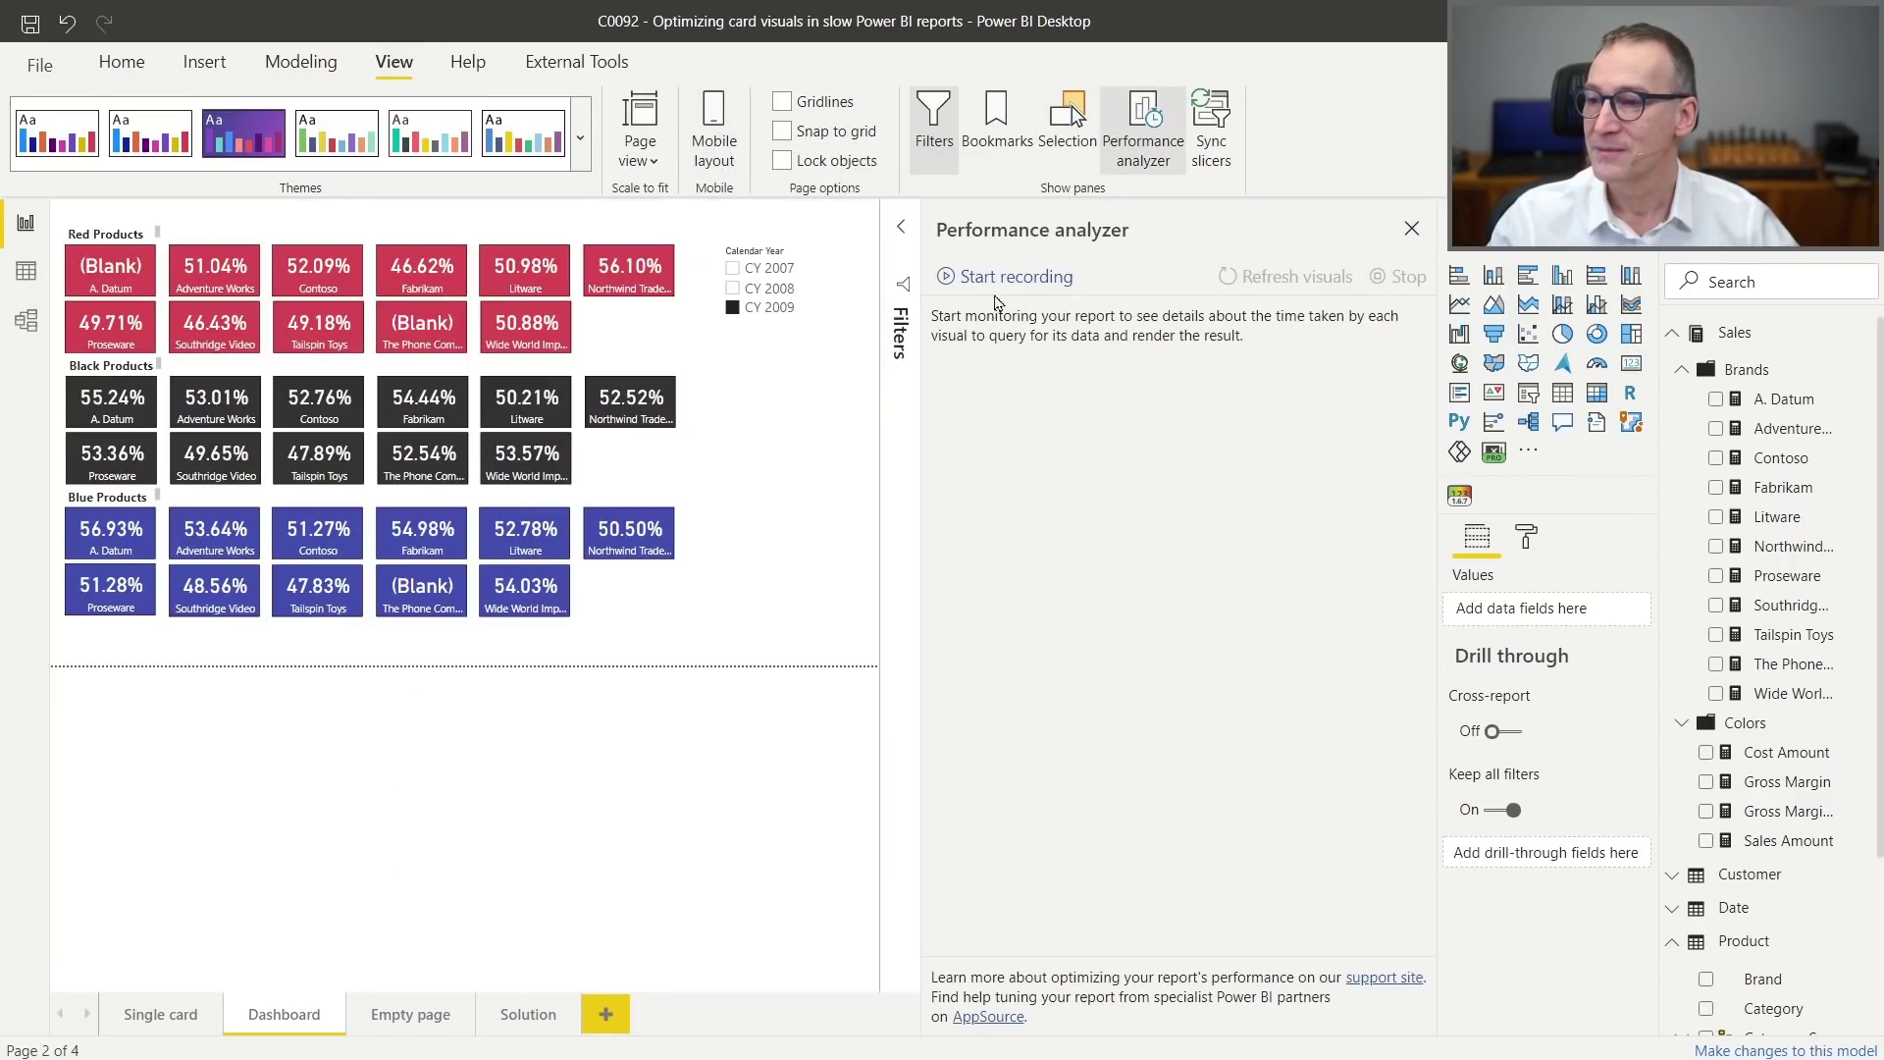
click(1009, 290)
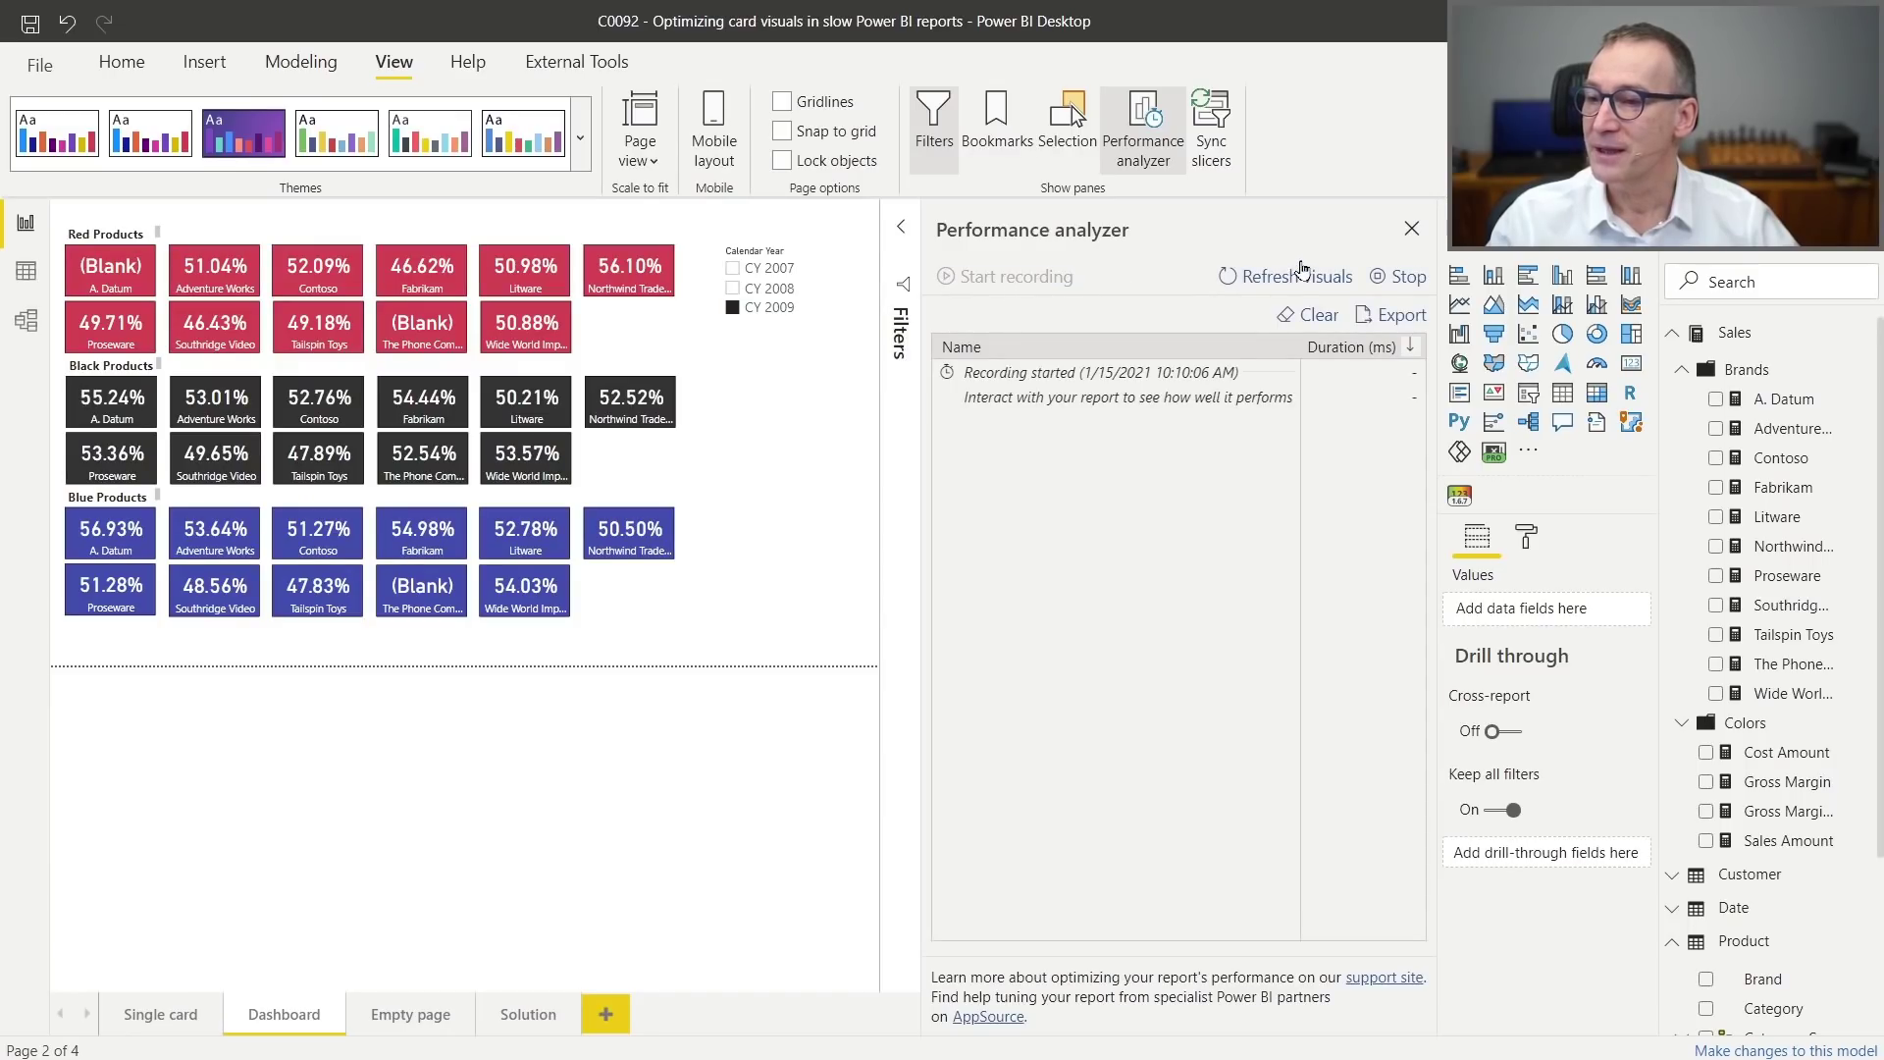
click(1297, 281)
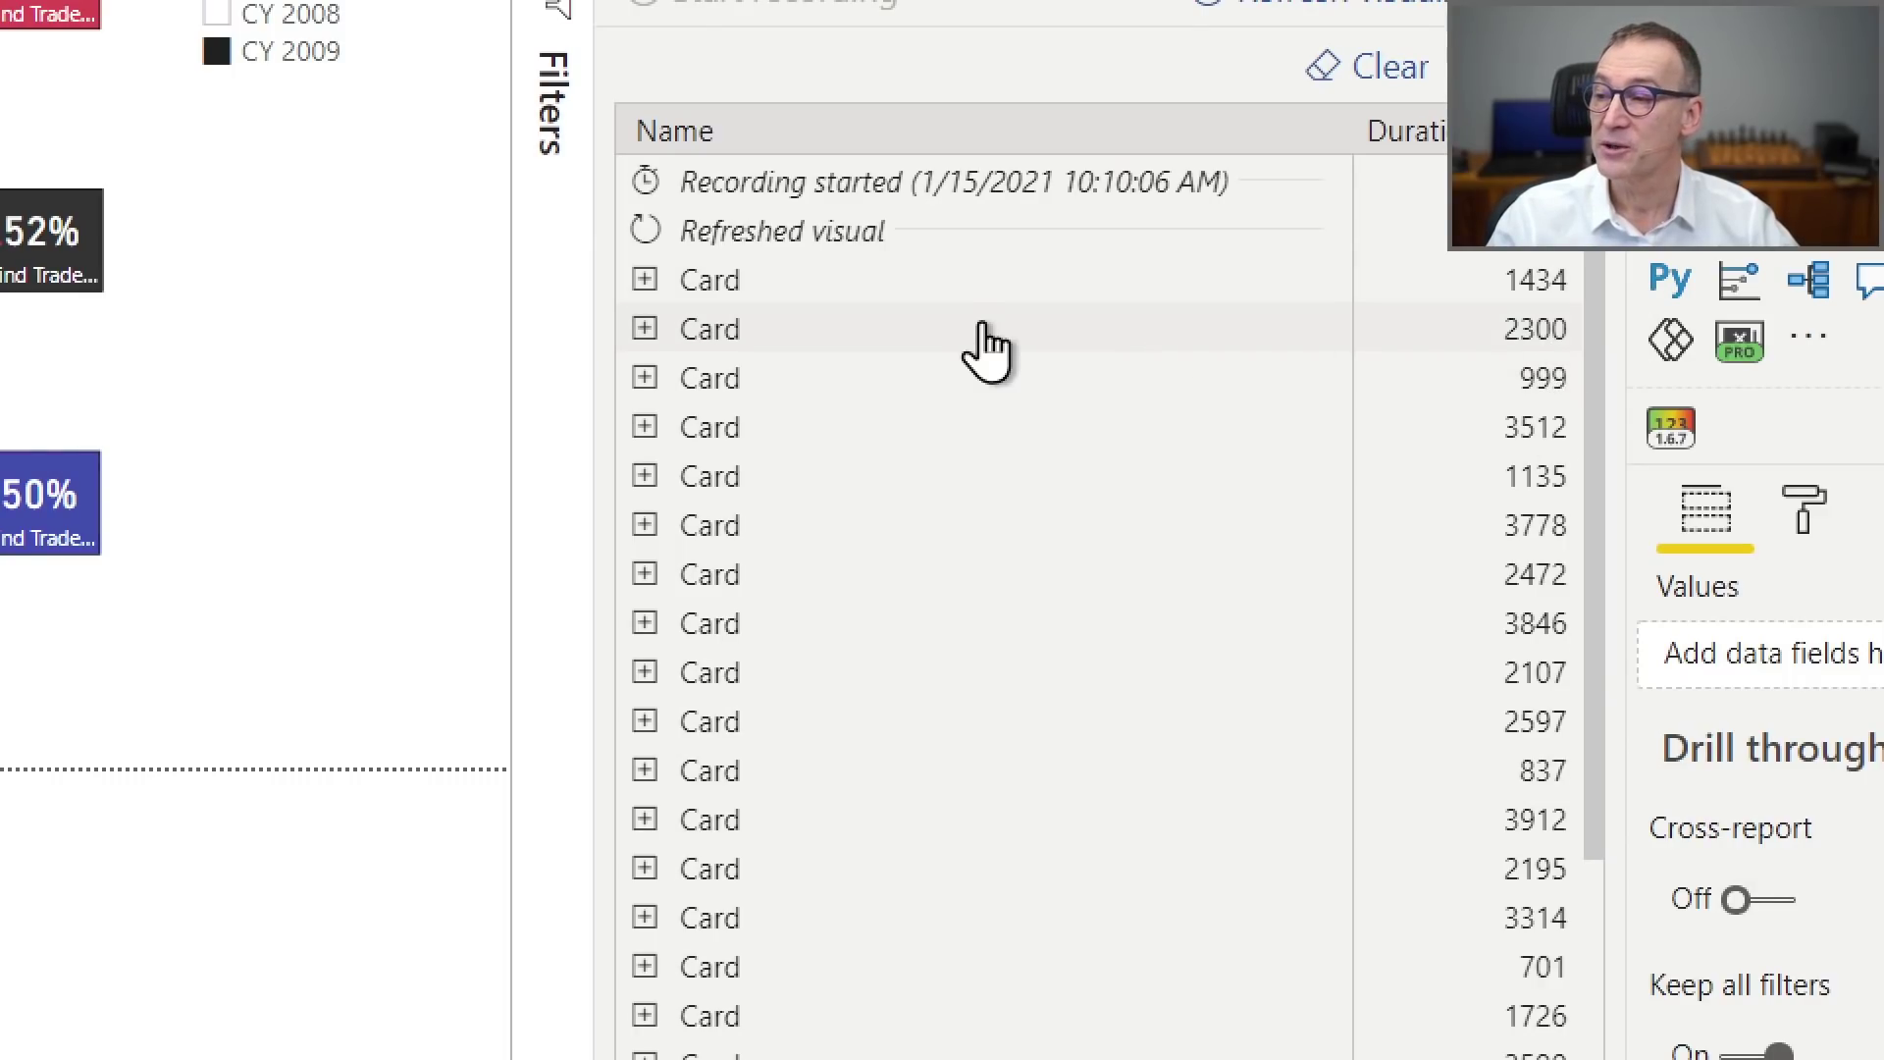
scroll(1009, 639, down, 2)
scroll(1009, 638, down, 3)
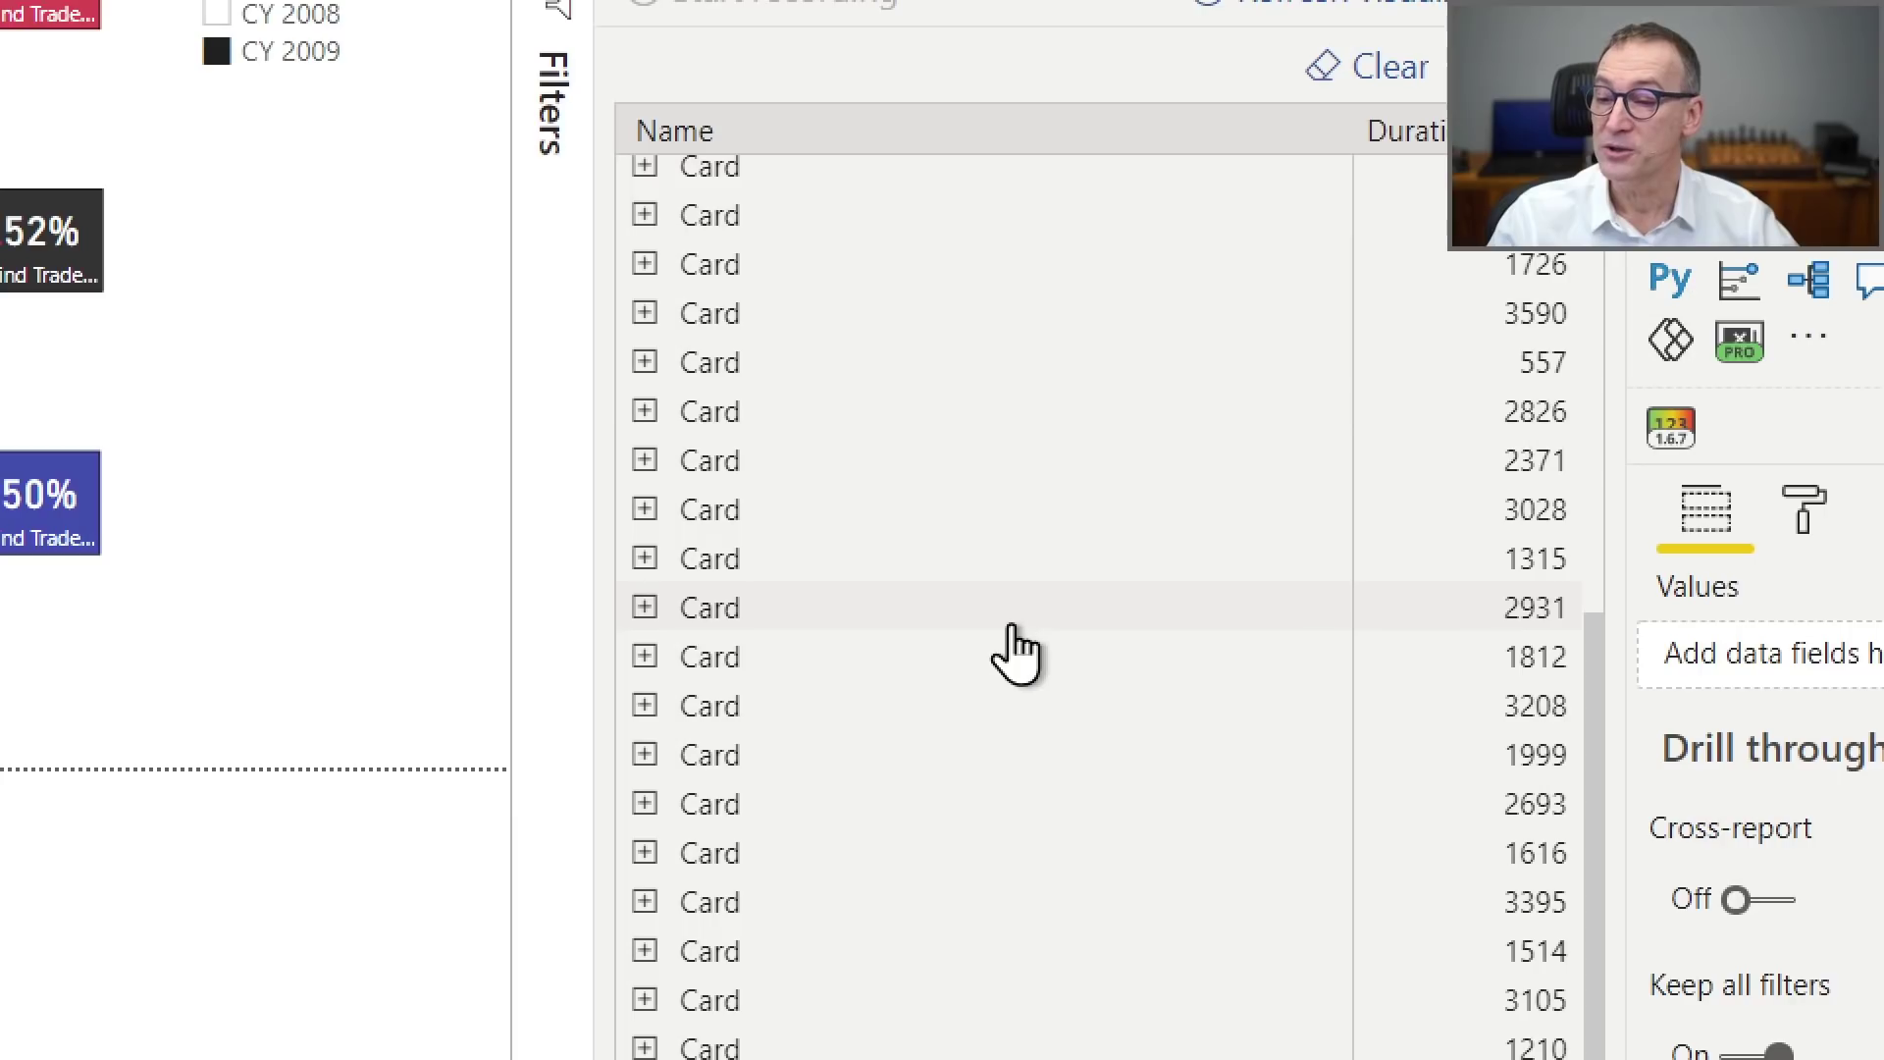
scroll(1010, 643, up, 5)
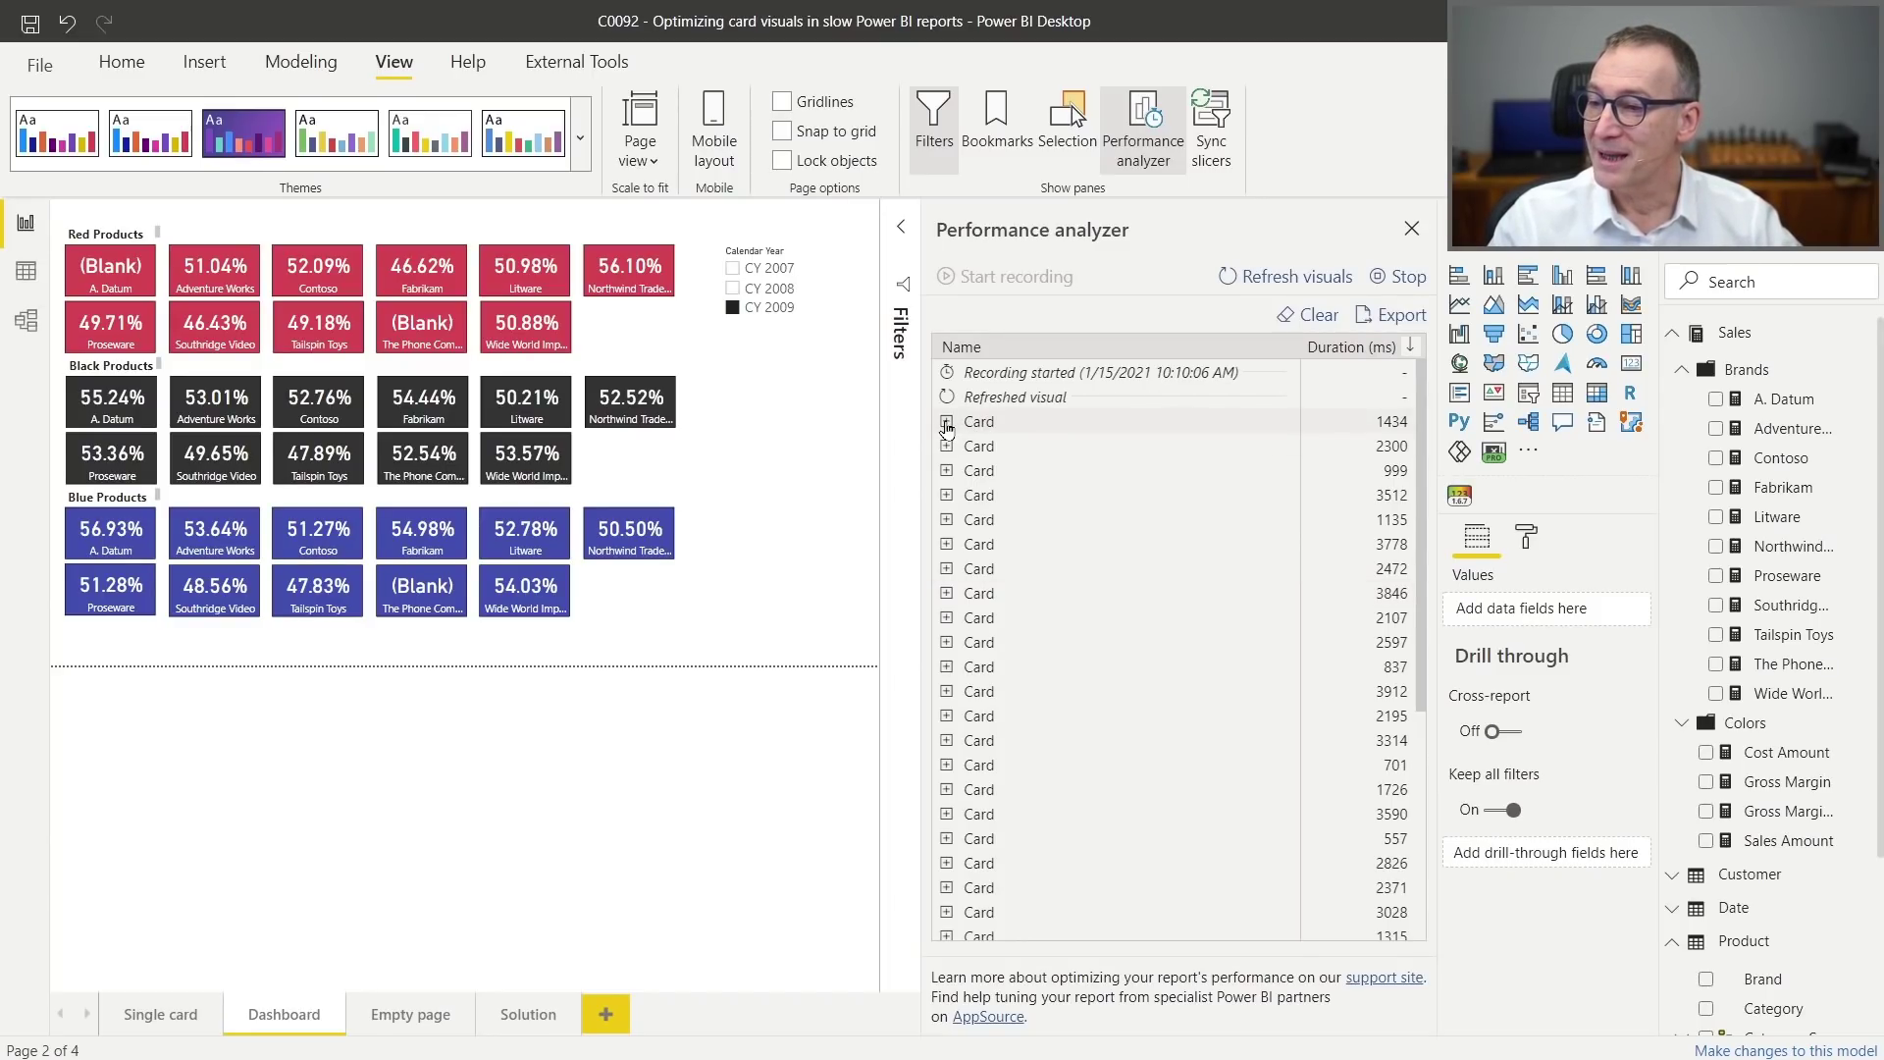
Expand the first card's 1434 ms entry: DAX query 25 ms, Other 1365 ms.
click(947, 422)
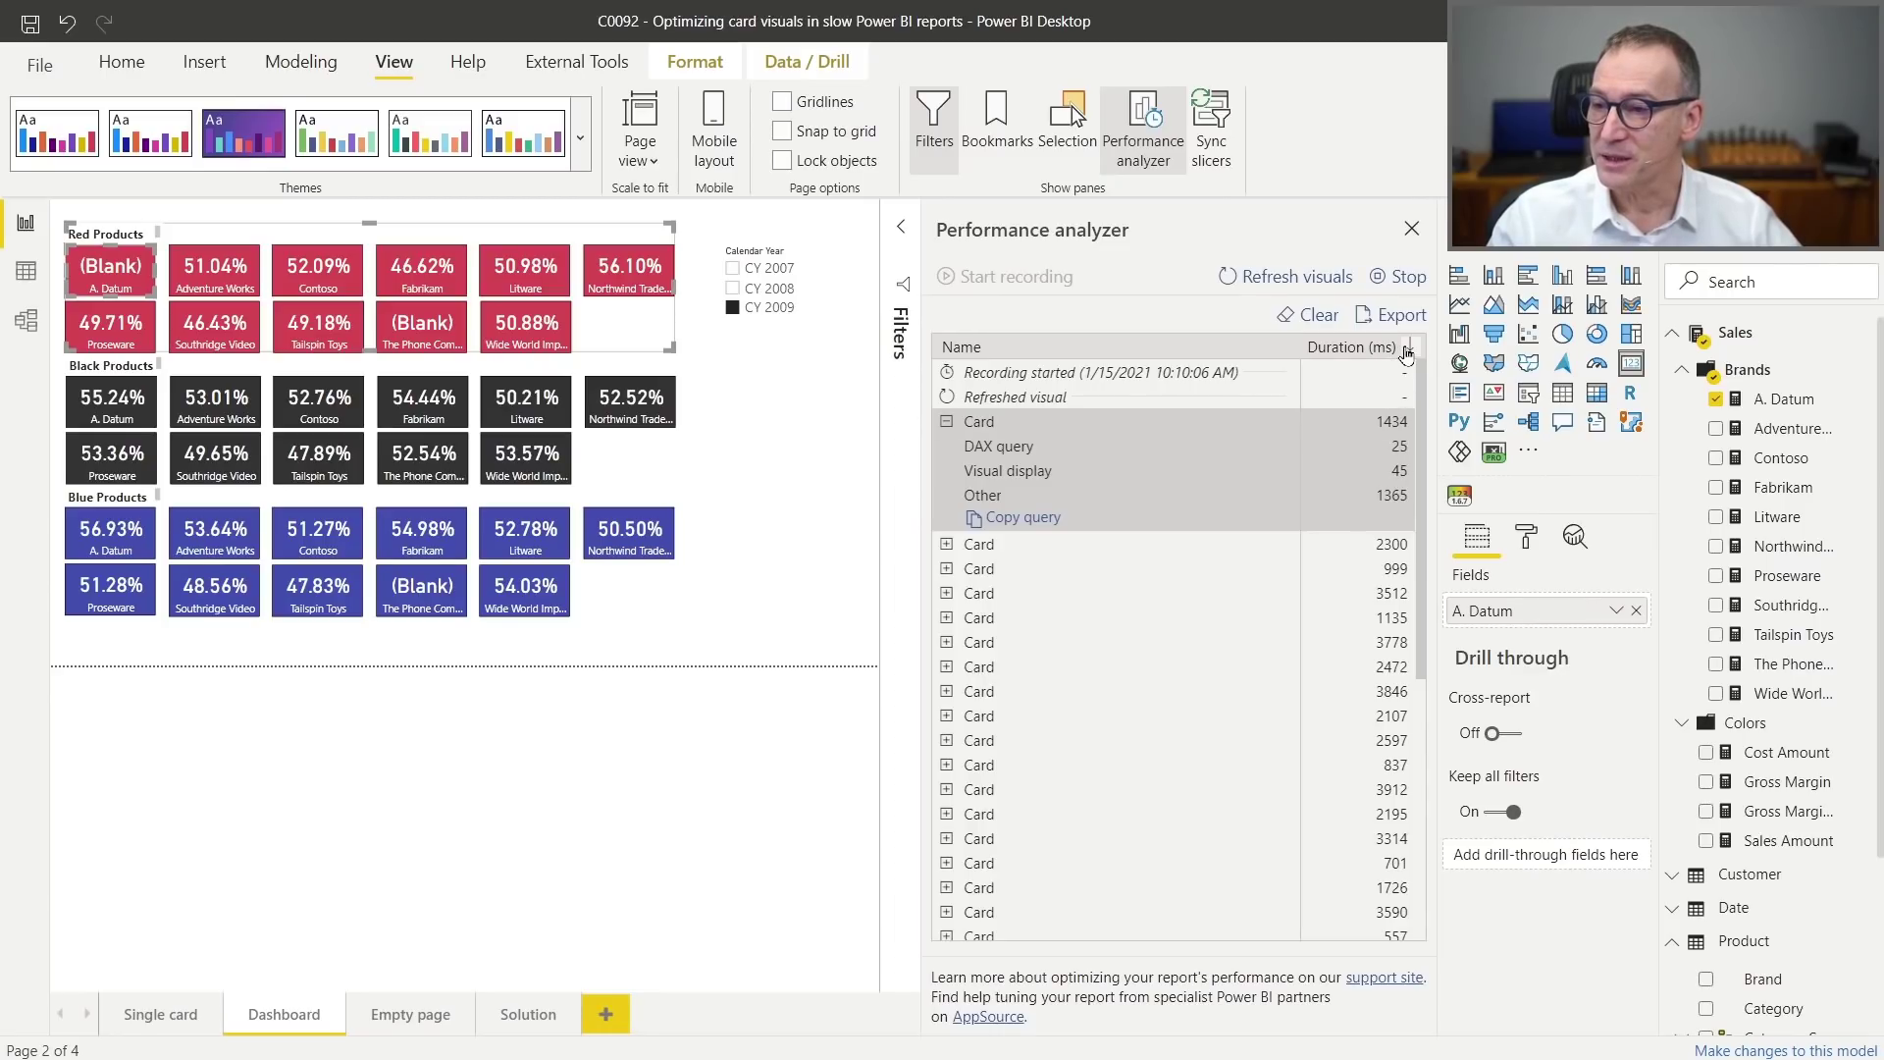
Sort the log by total time and peek at the fastest card's 557 ms breakdown.
click(1405, 355)
mouse_move(1464, 434)
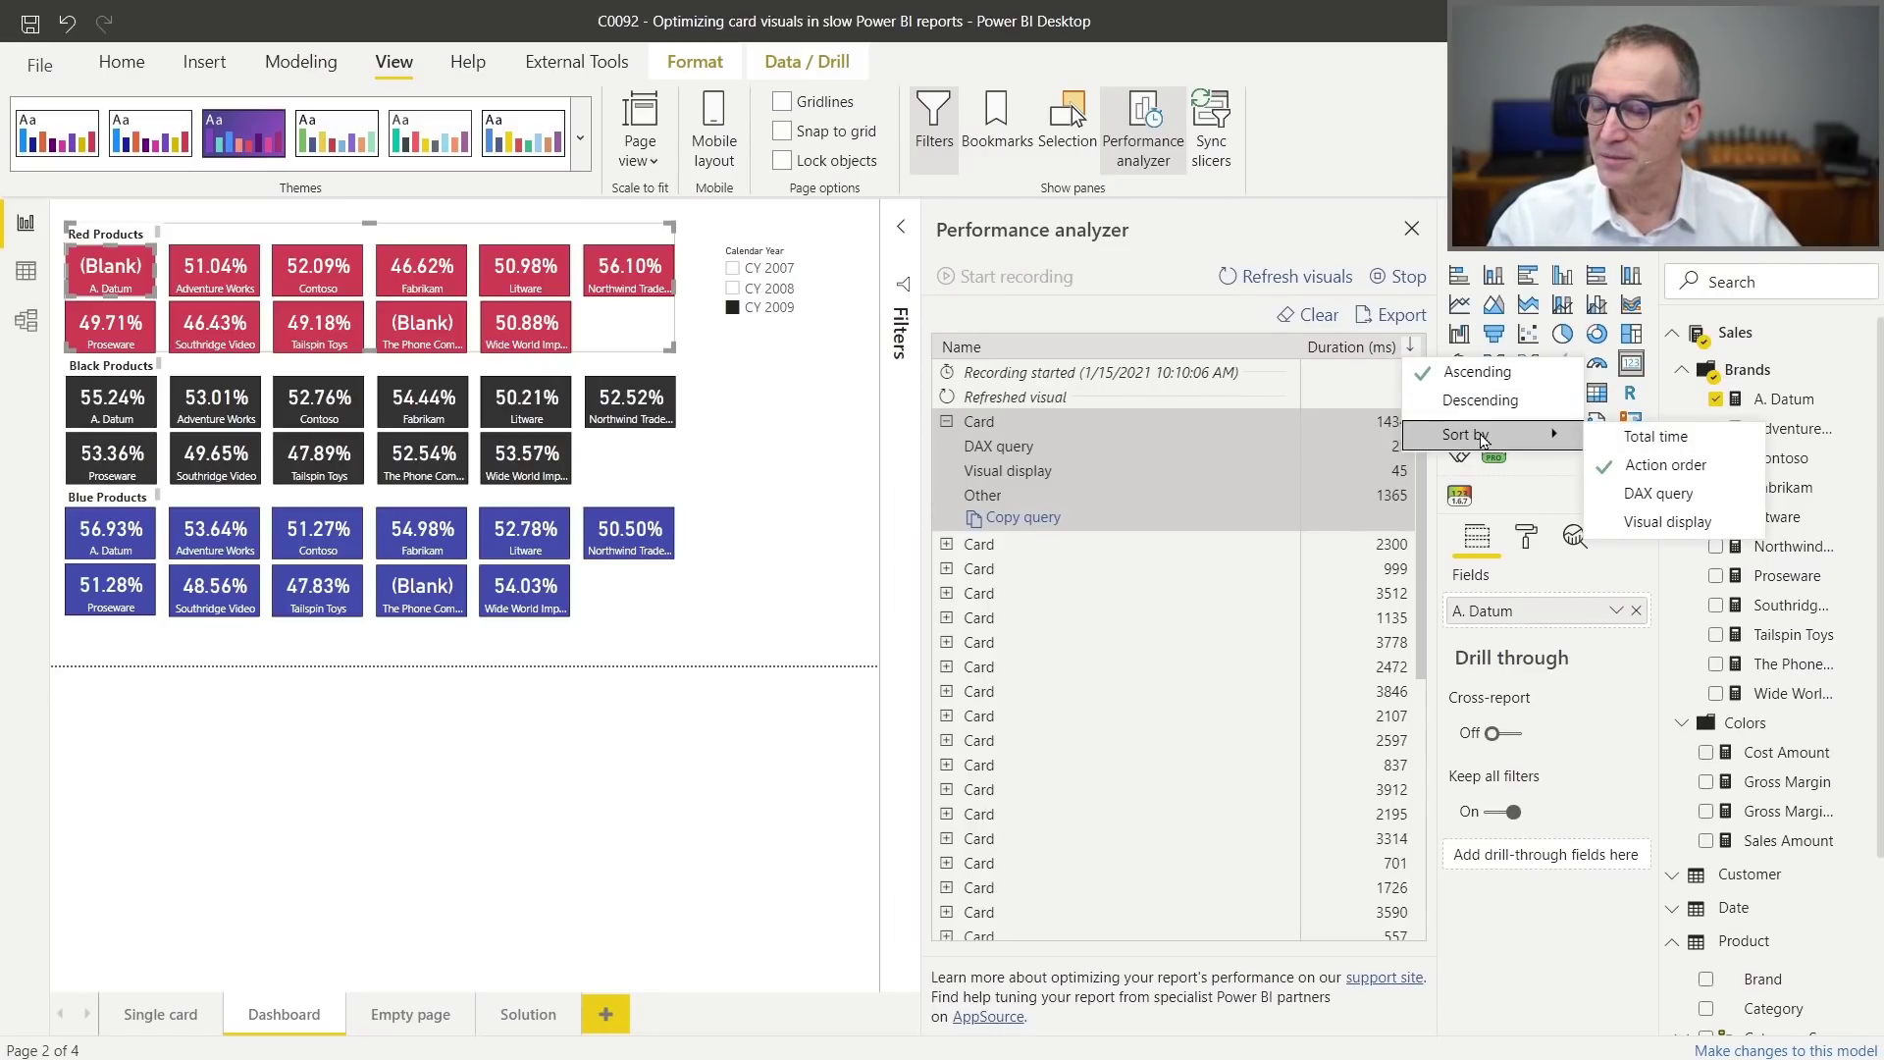
click(1657, 437)
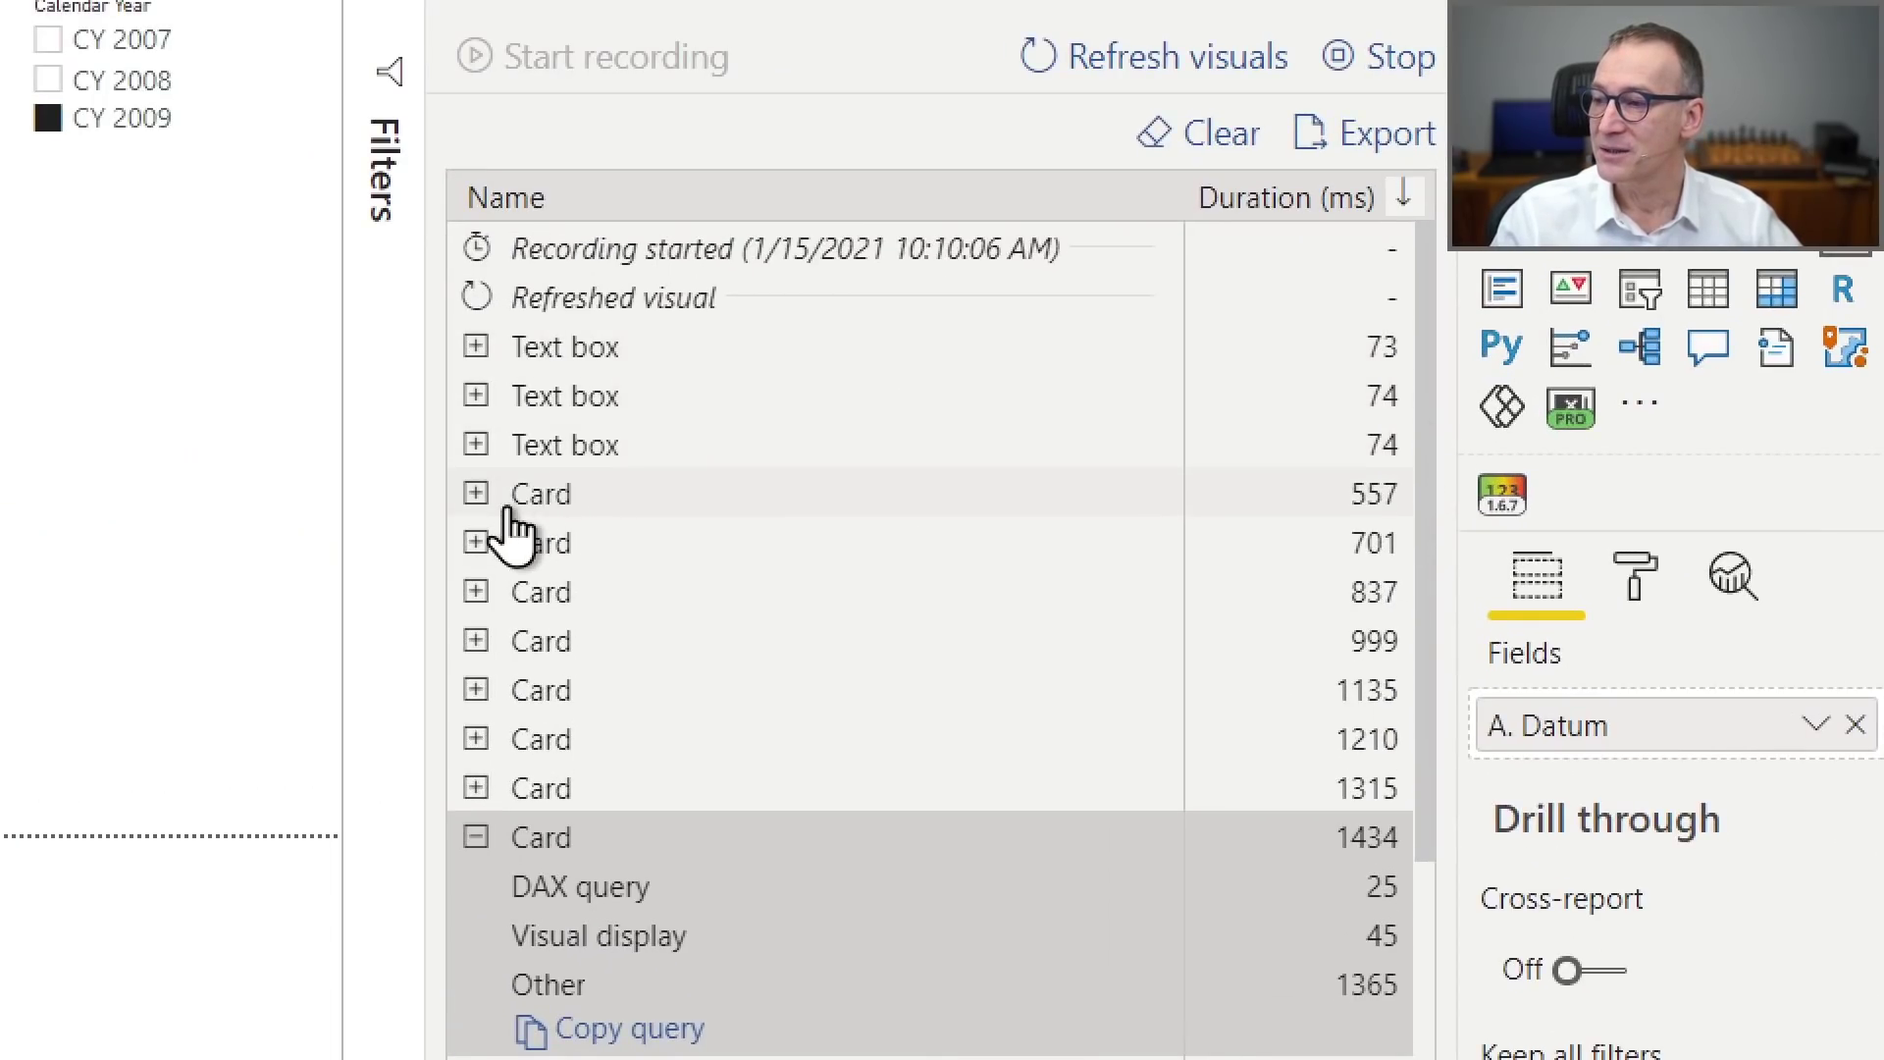
click(476, 493)
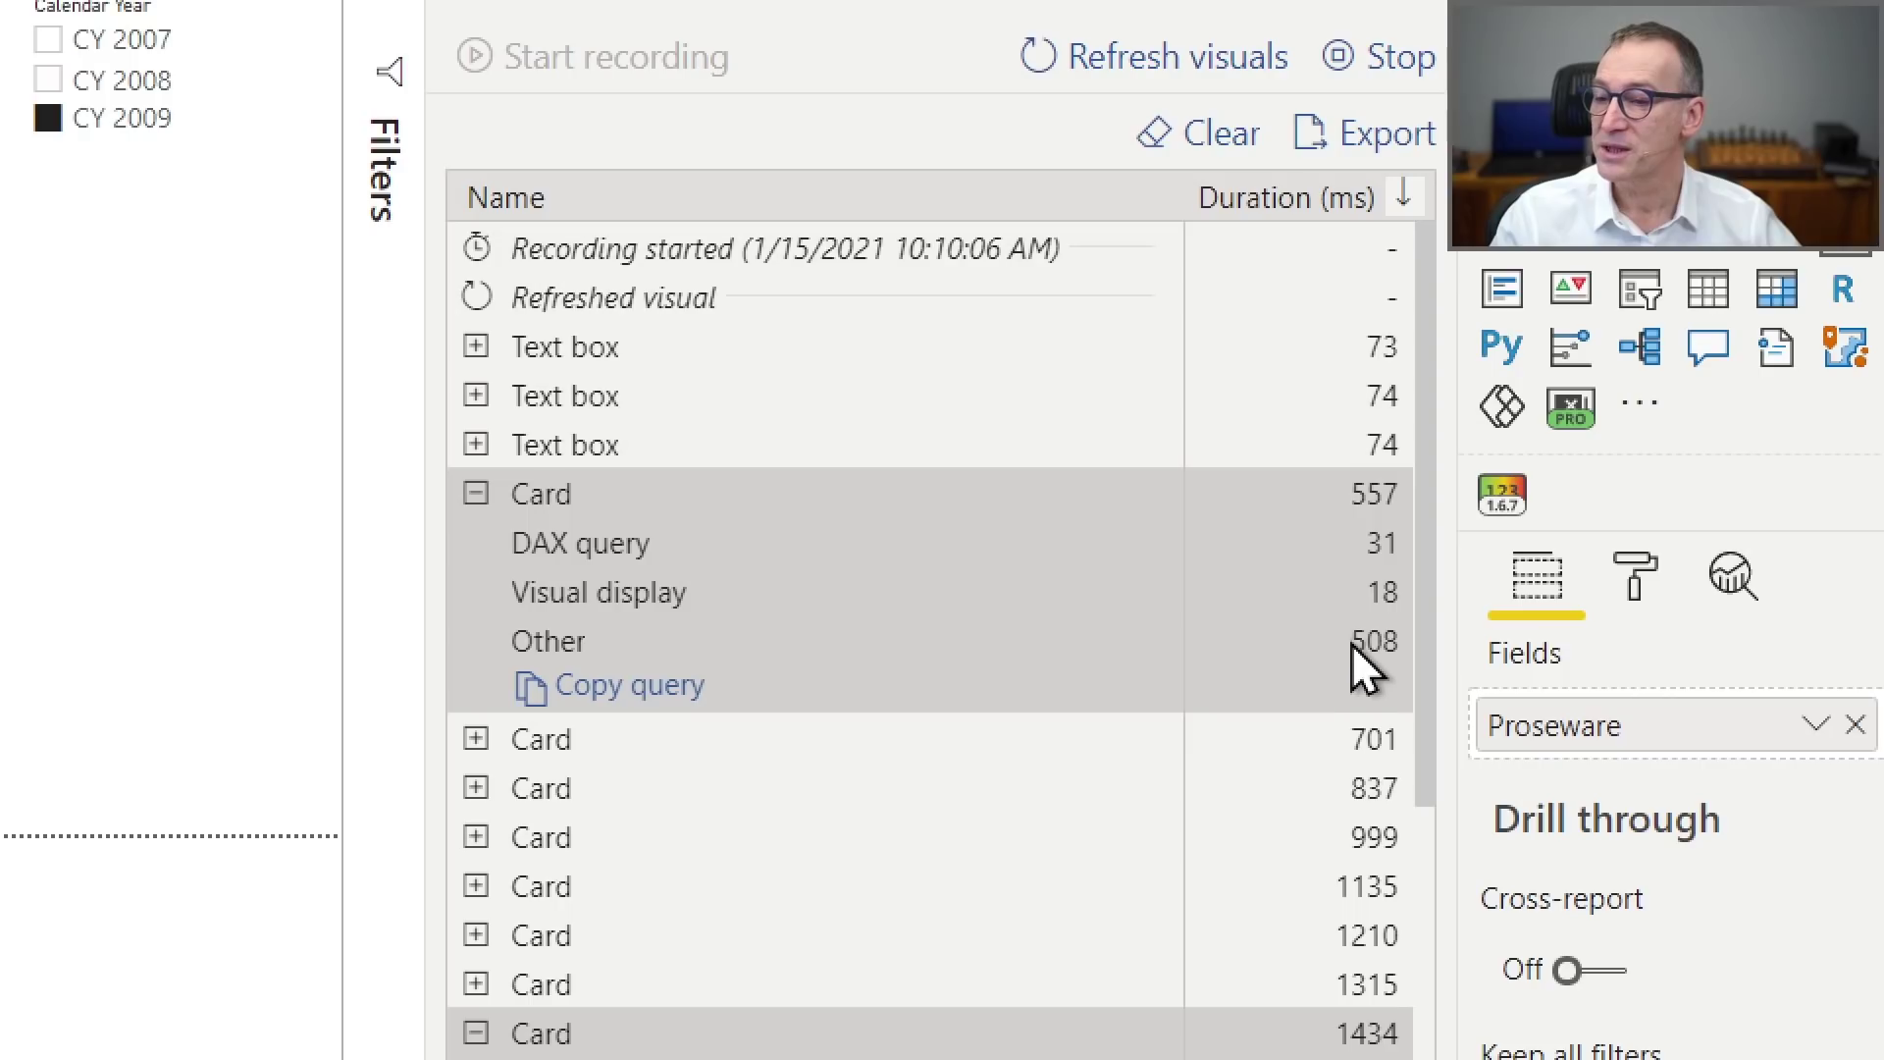
click(476, 493)
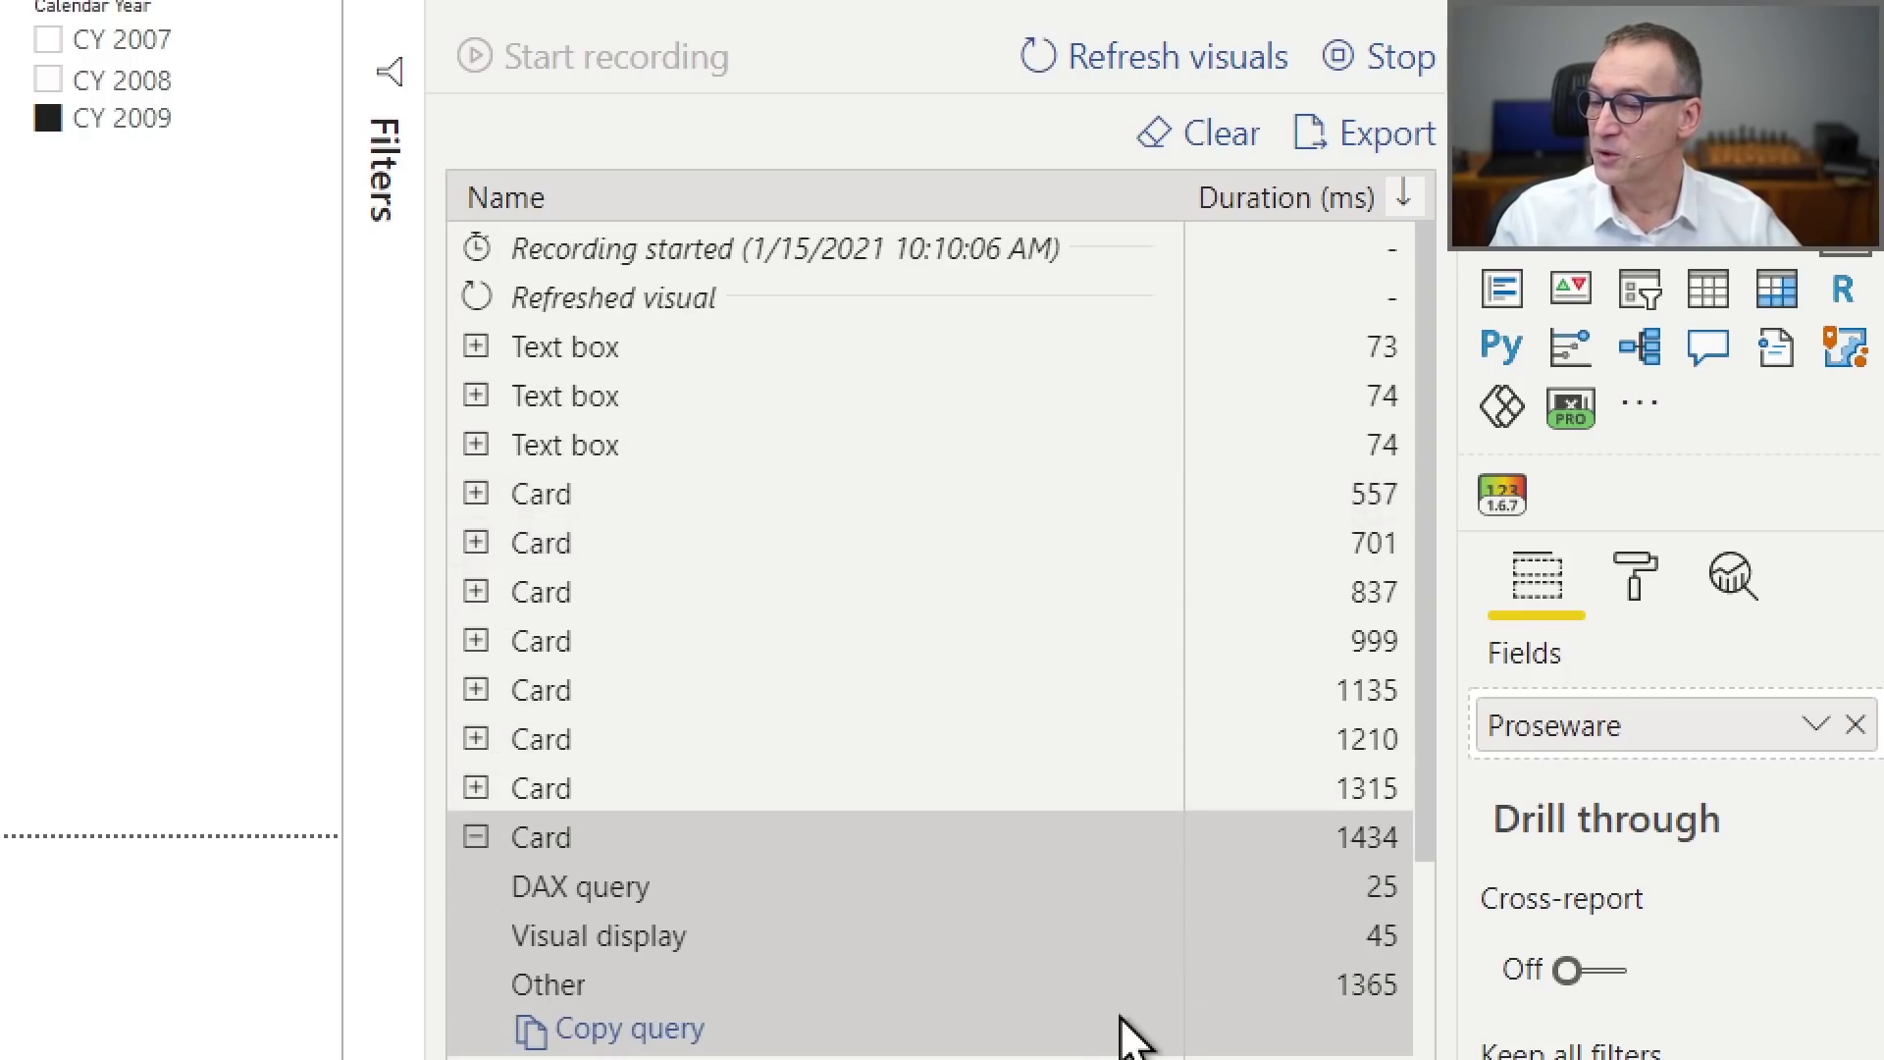
Scroll to the slowest entries: cards up to 3912 ms and a slicer at 3665 ms.
scroll(1128, 1025, down, 3)
scroll(1355, 743, down, 6)
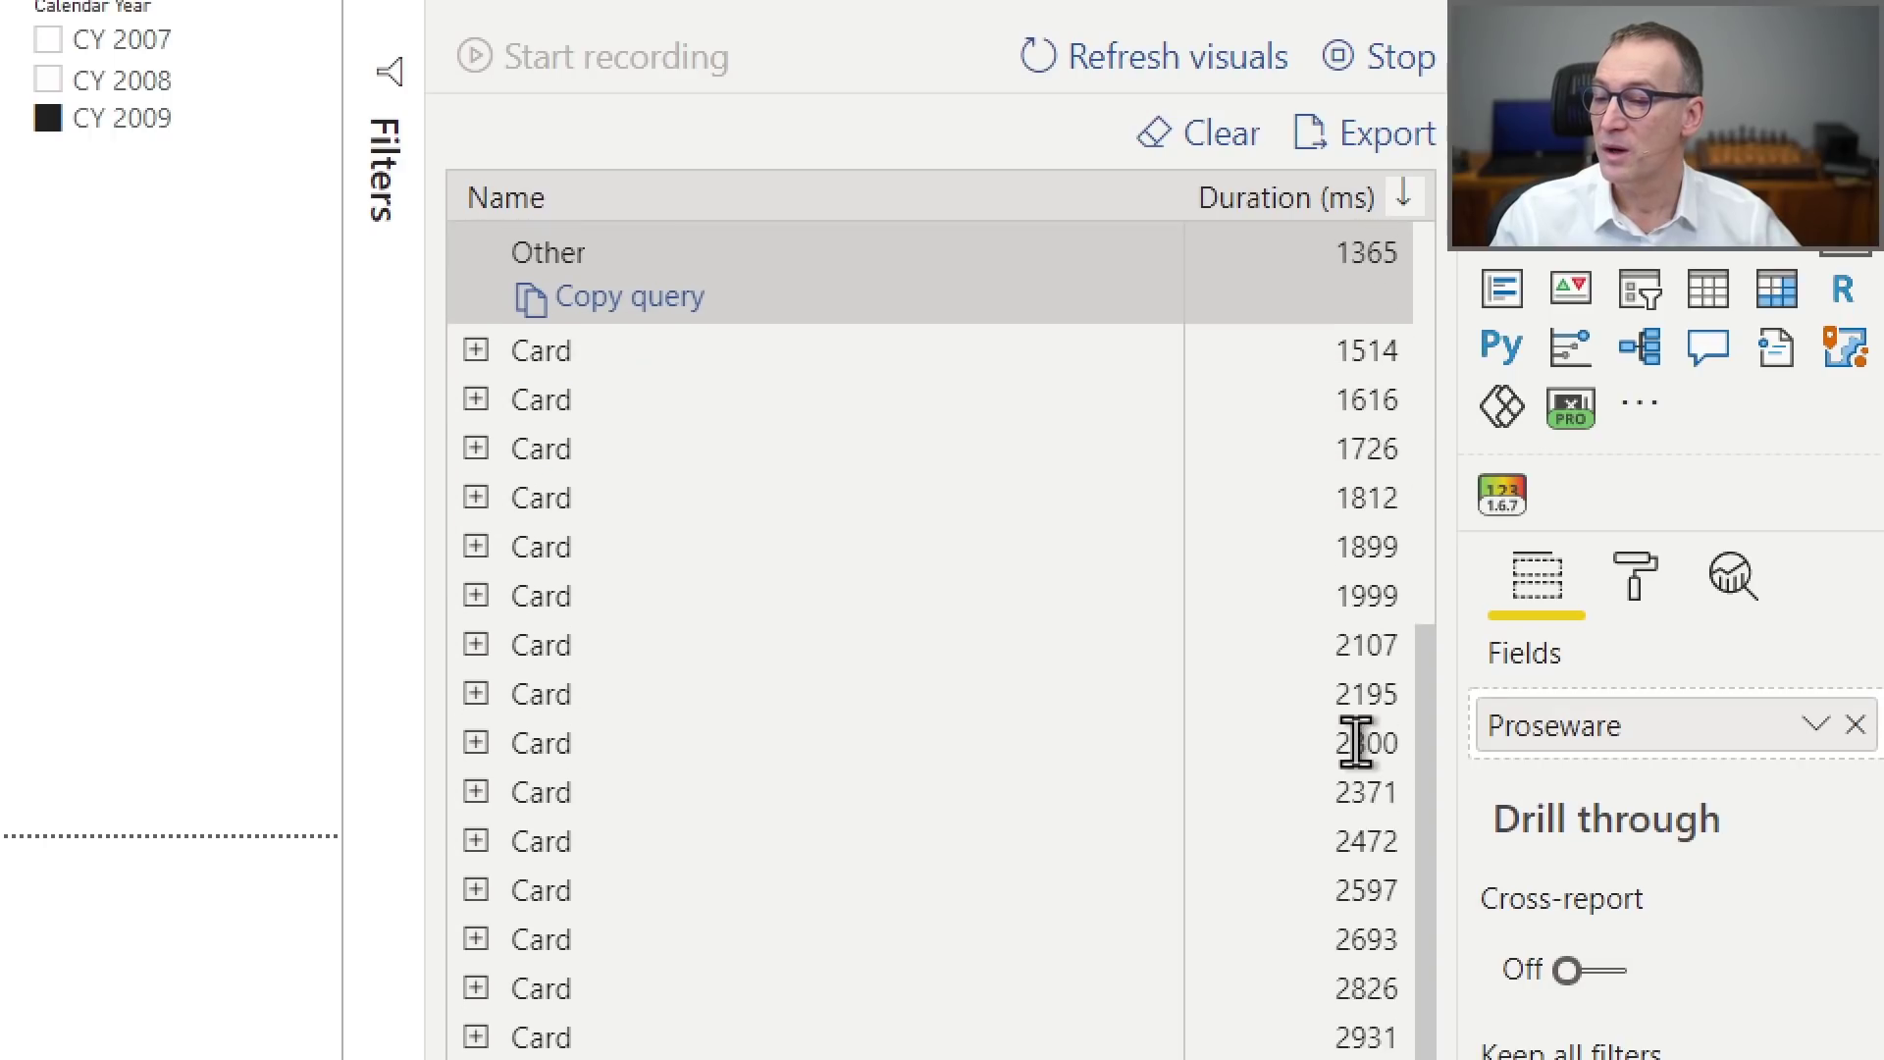
scroll(1358, 760, down, 3)
scroll(1292, 1050, down, 1)
scroll(1273, 1050, down, 3)
scroll(1273, 1049, down, 1)
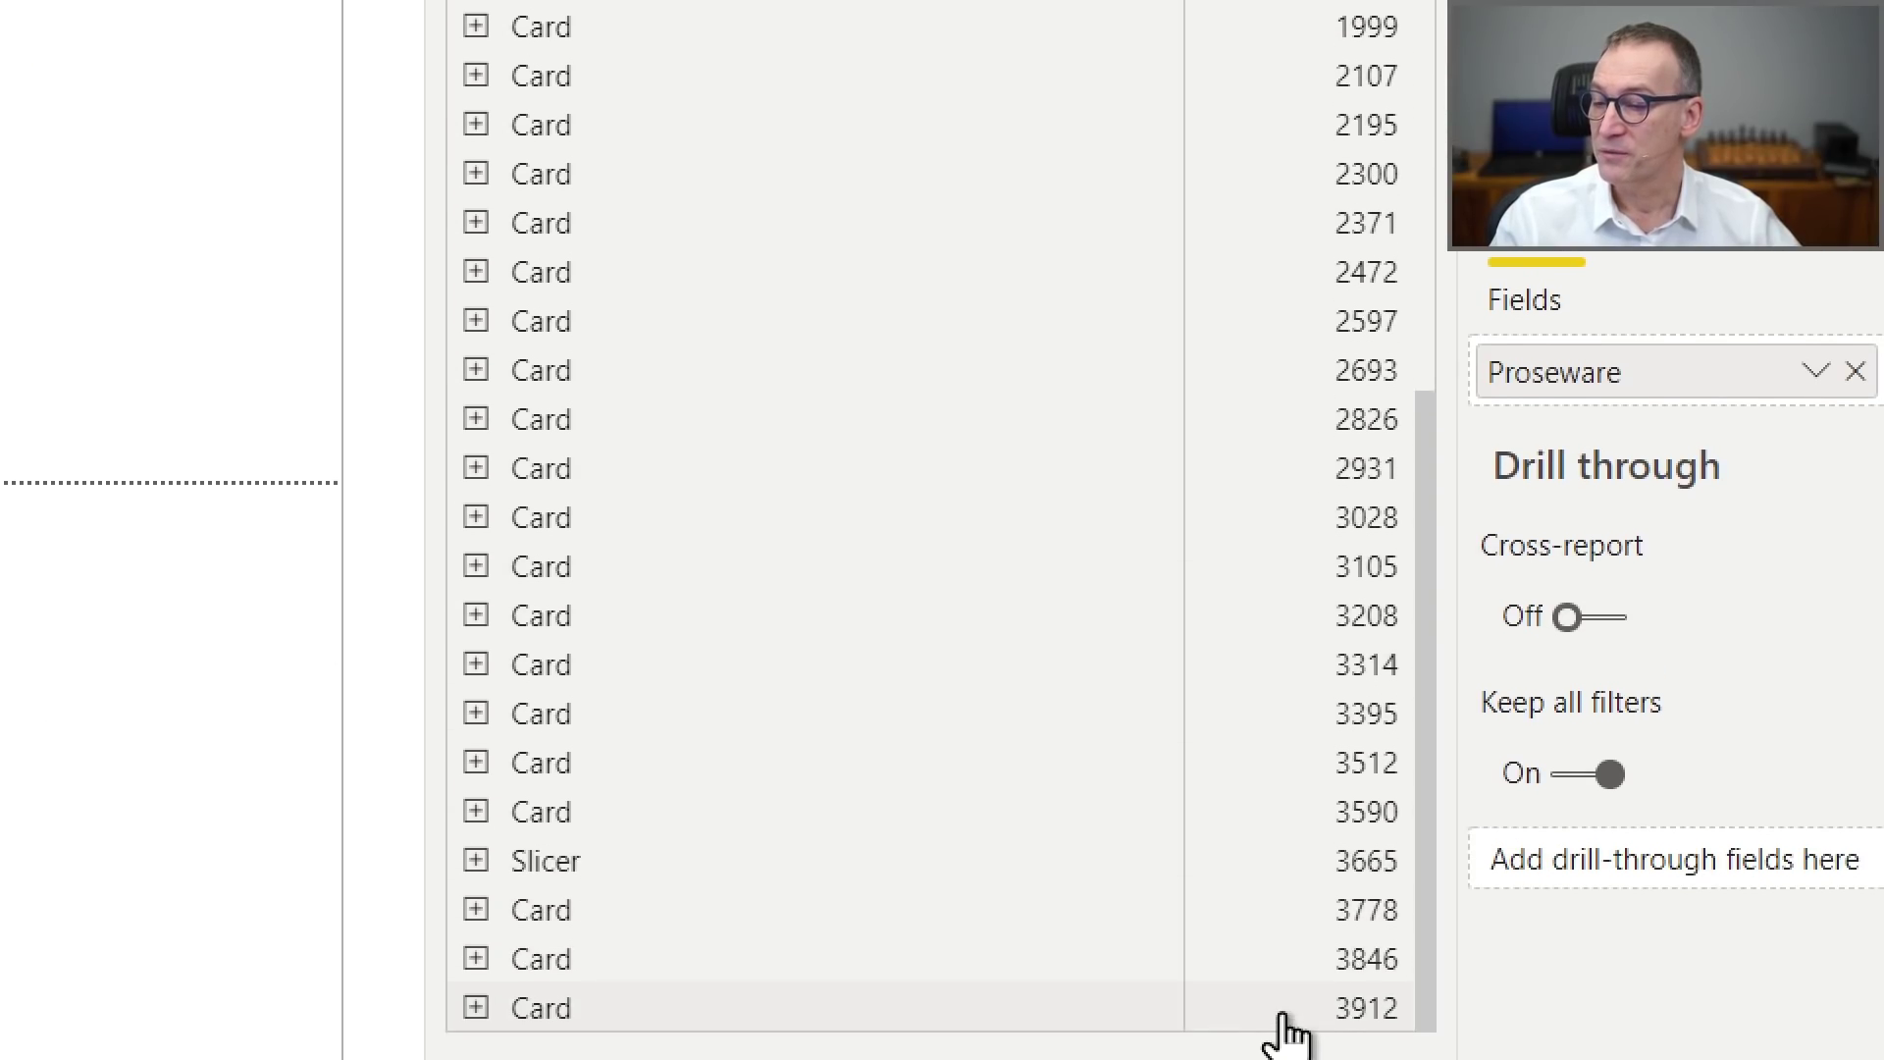
Check the slowest 3912 ms card breakdown, close Performance analyzer, and go to the Empty page.
click(473, 1000)
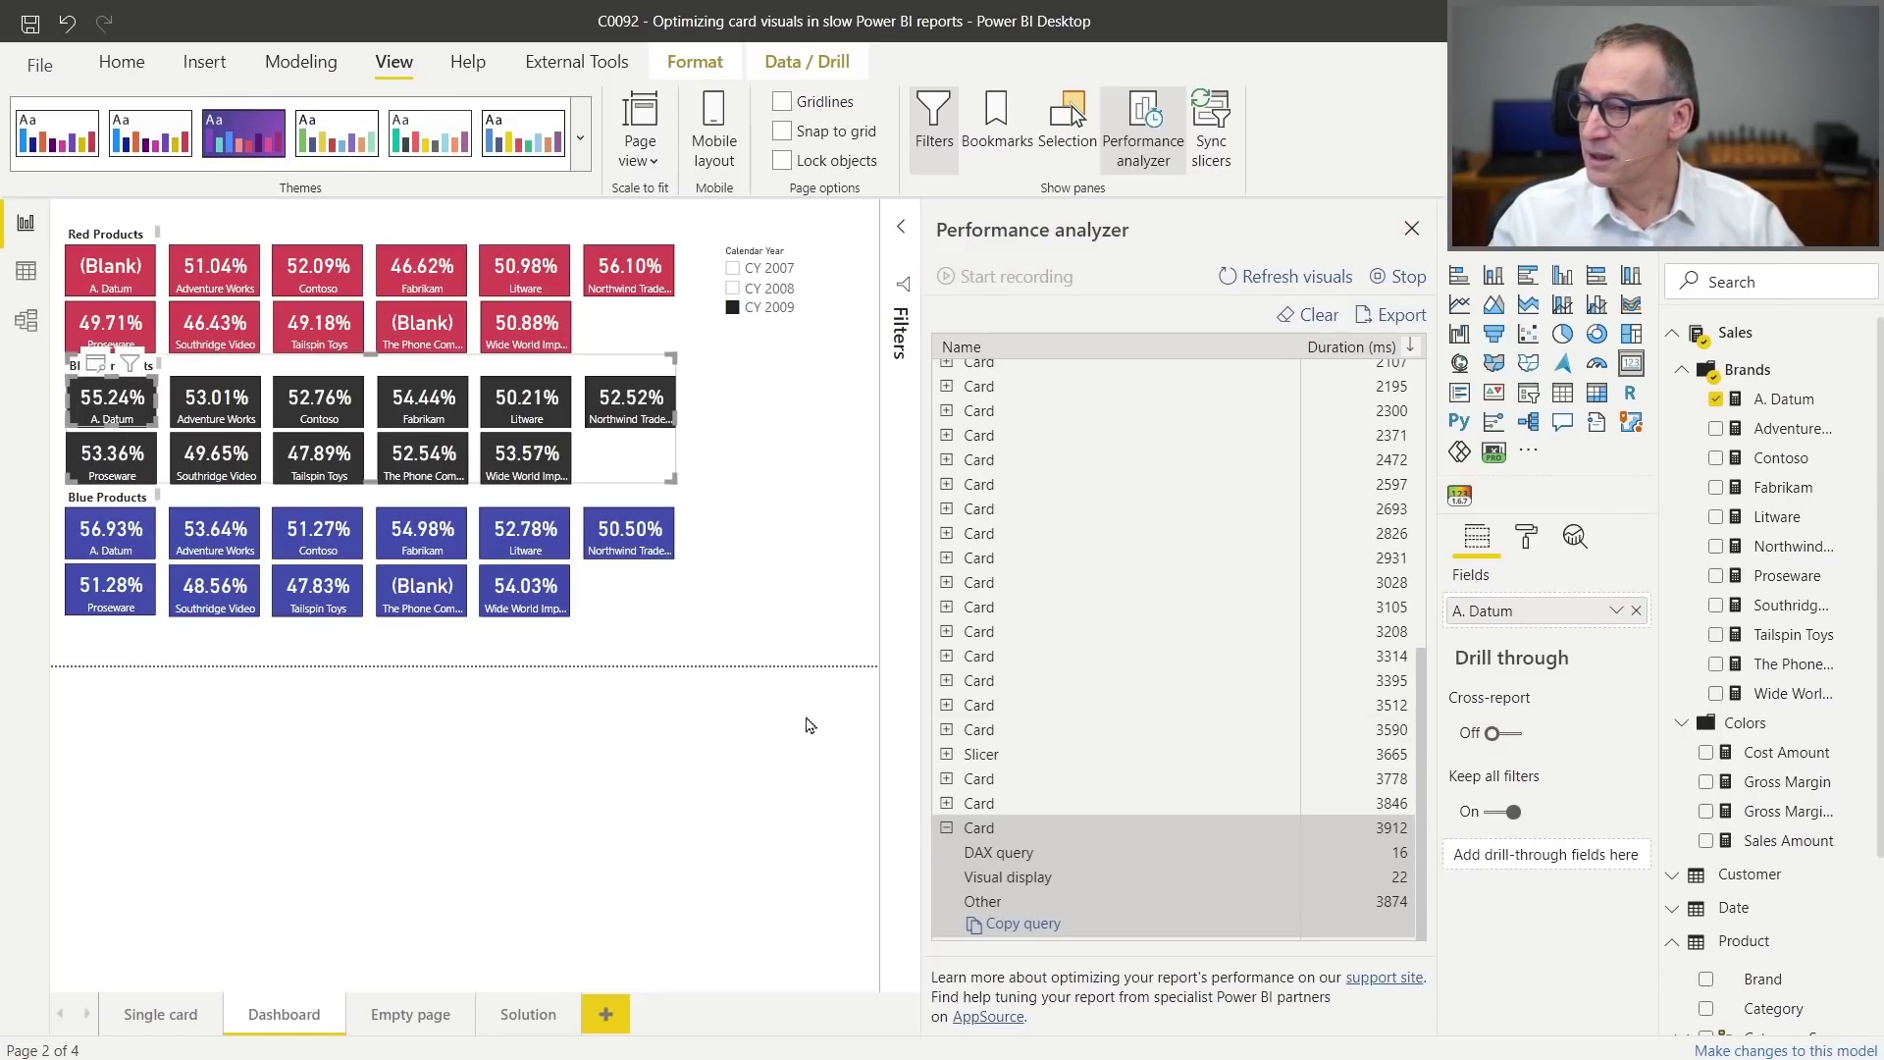
click(654, 800)
click(1409, 233)
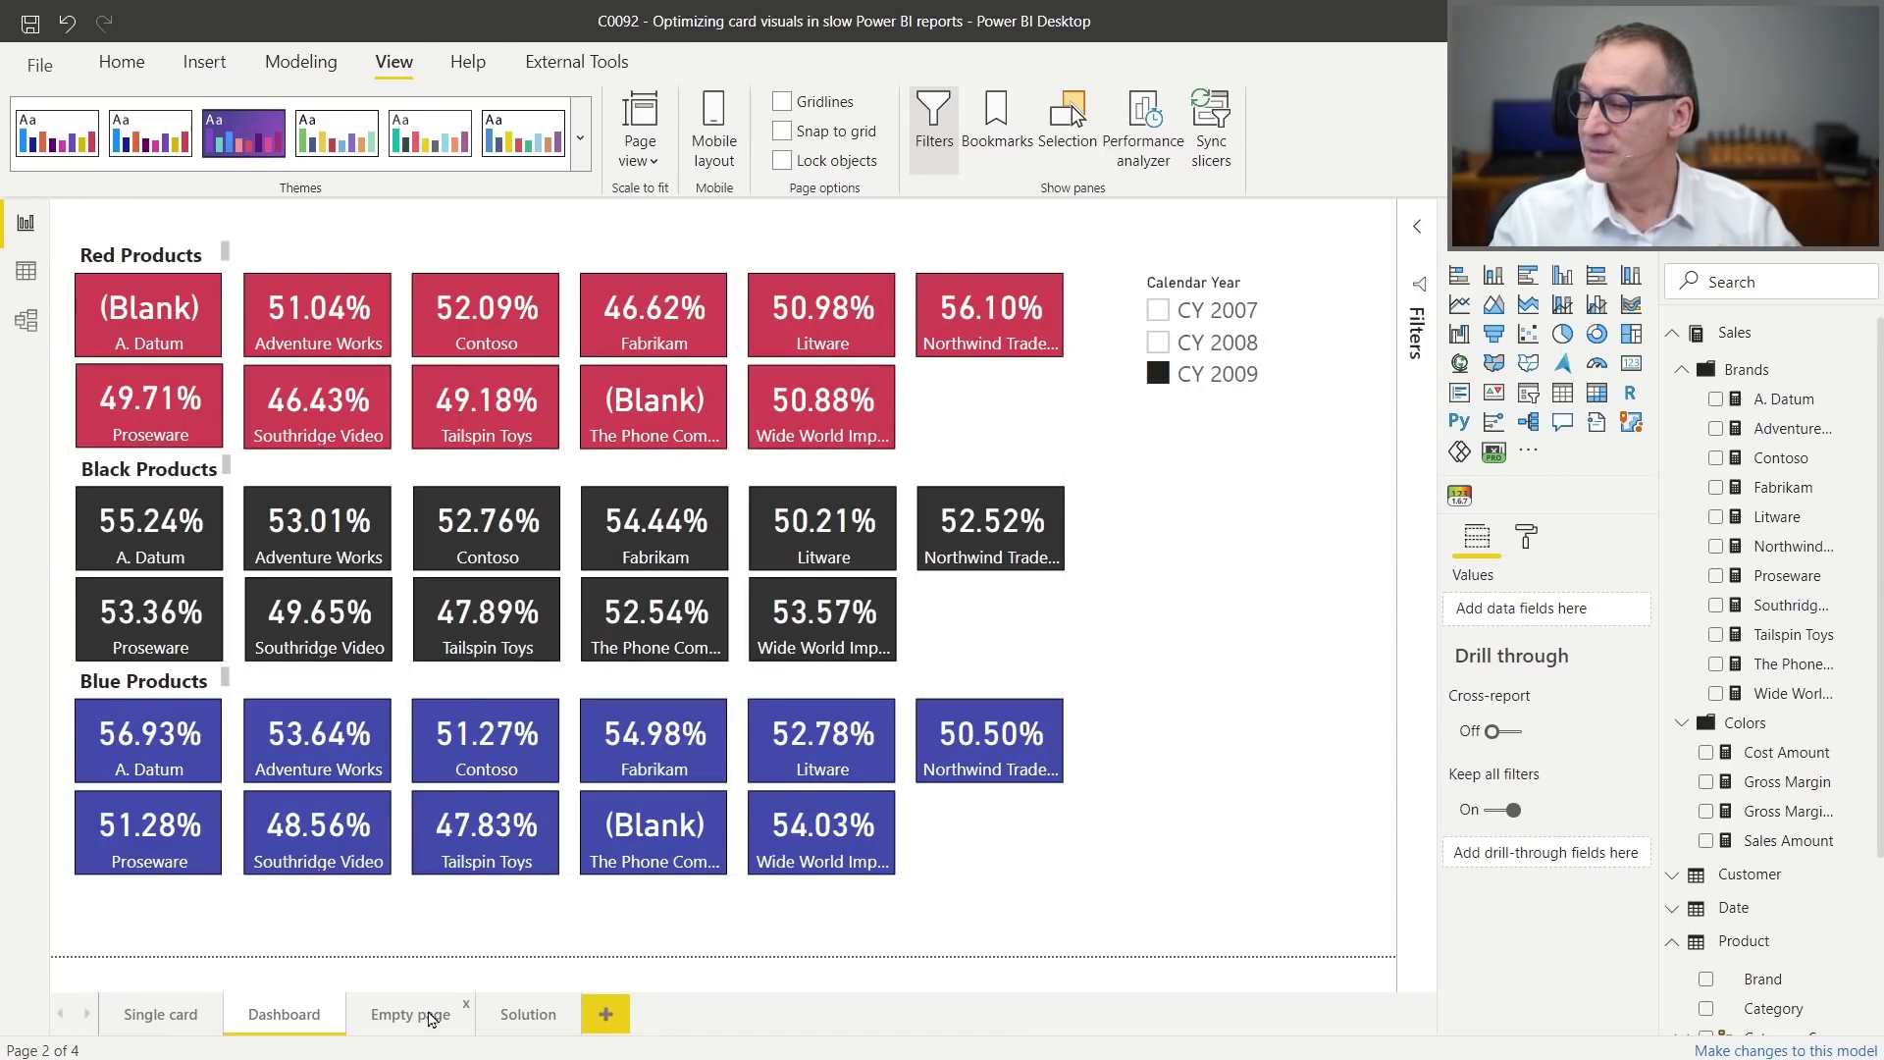
click(430, 1016)
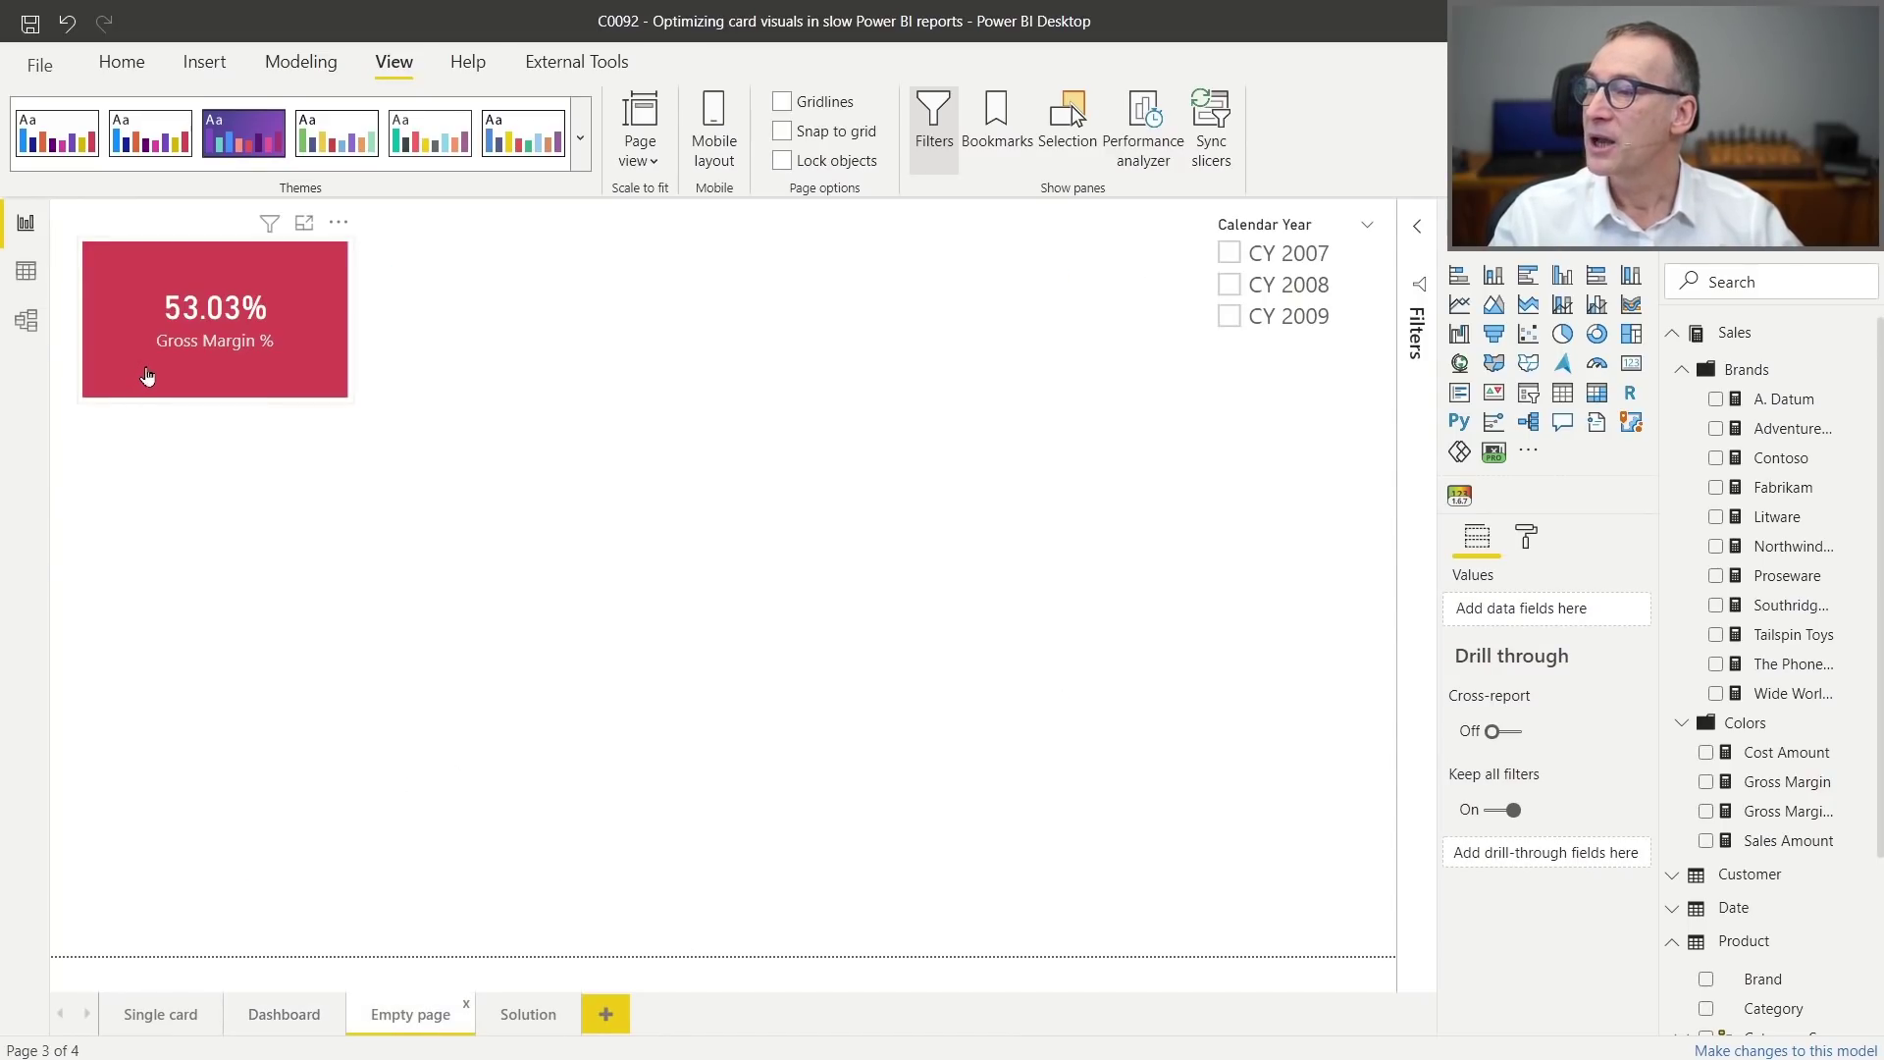
Show the Gross Margin % formula, DIVIDE of Gross Margin by Sales Amount, for the 53.03% card.
click(151, 366)
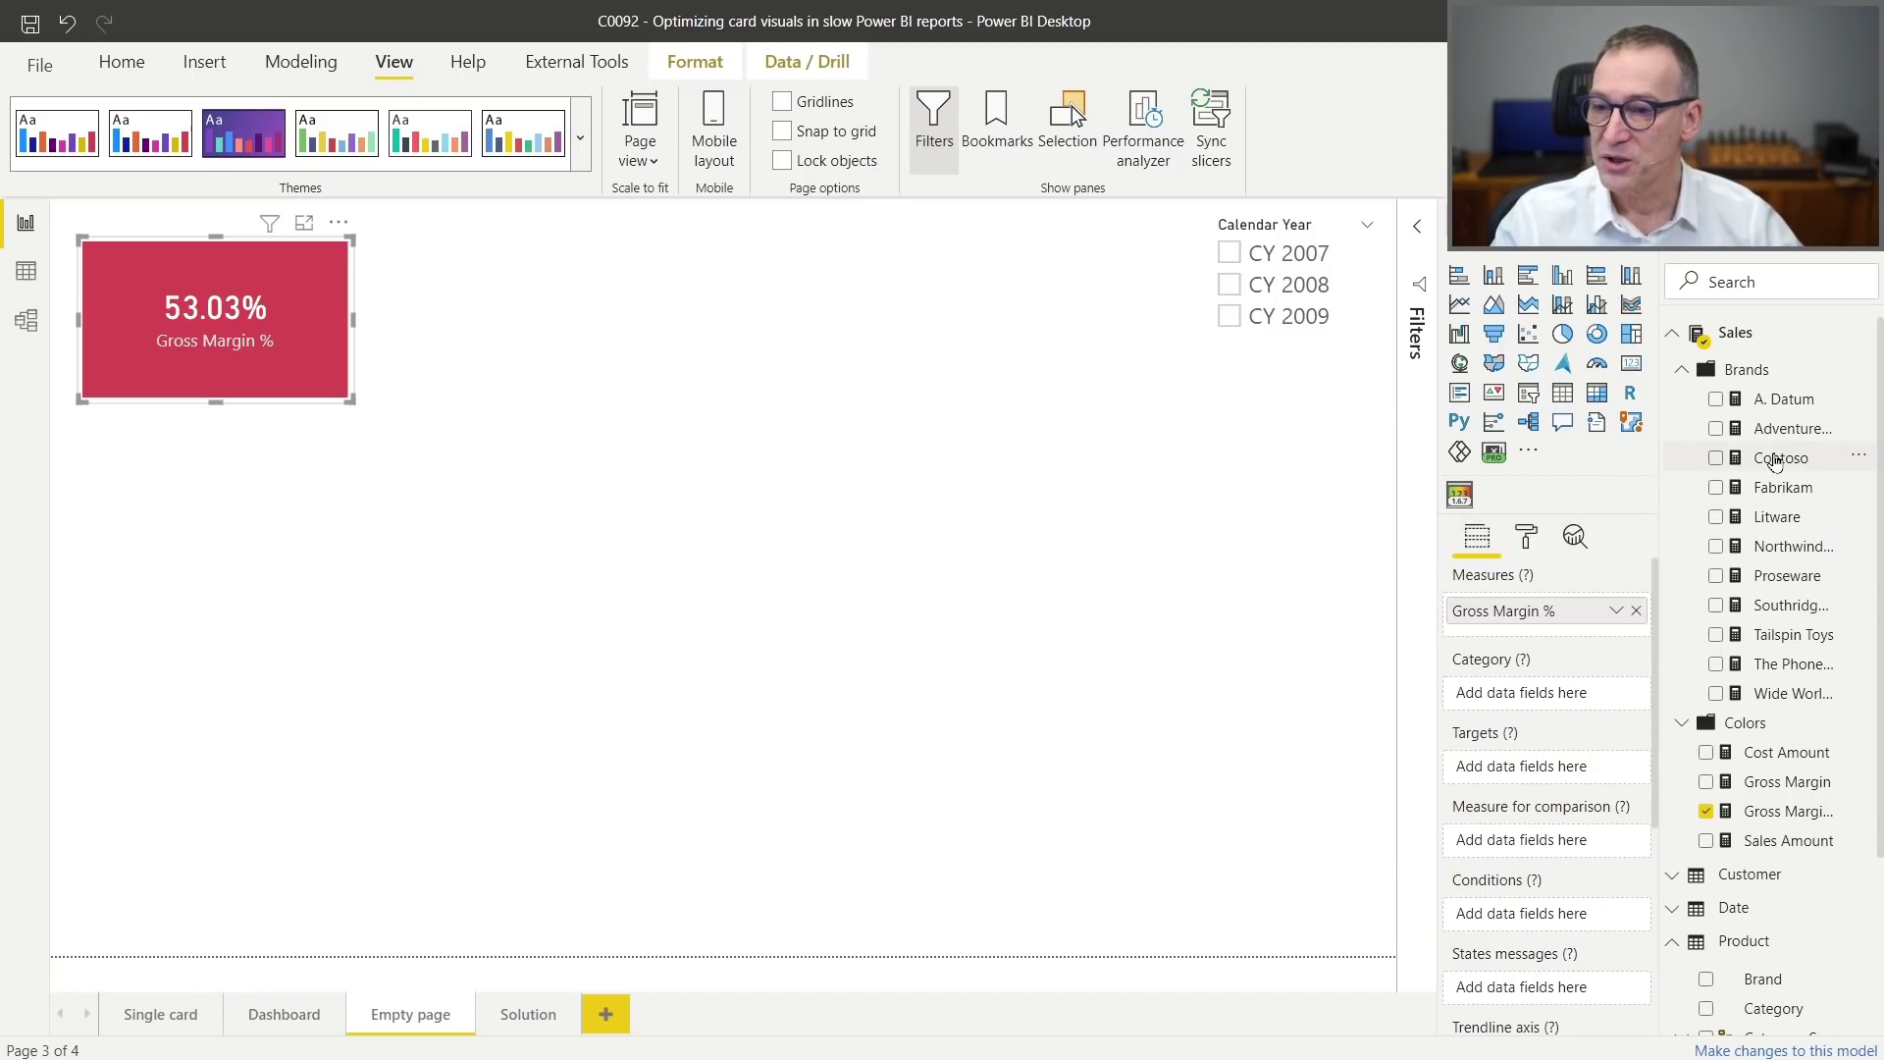
click(1682, 370)
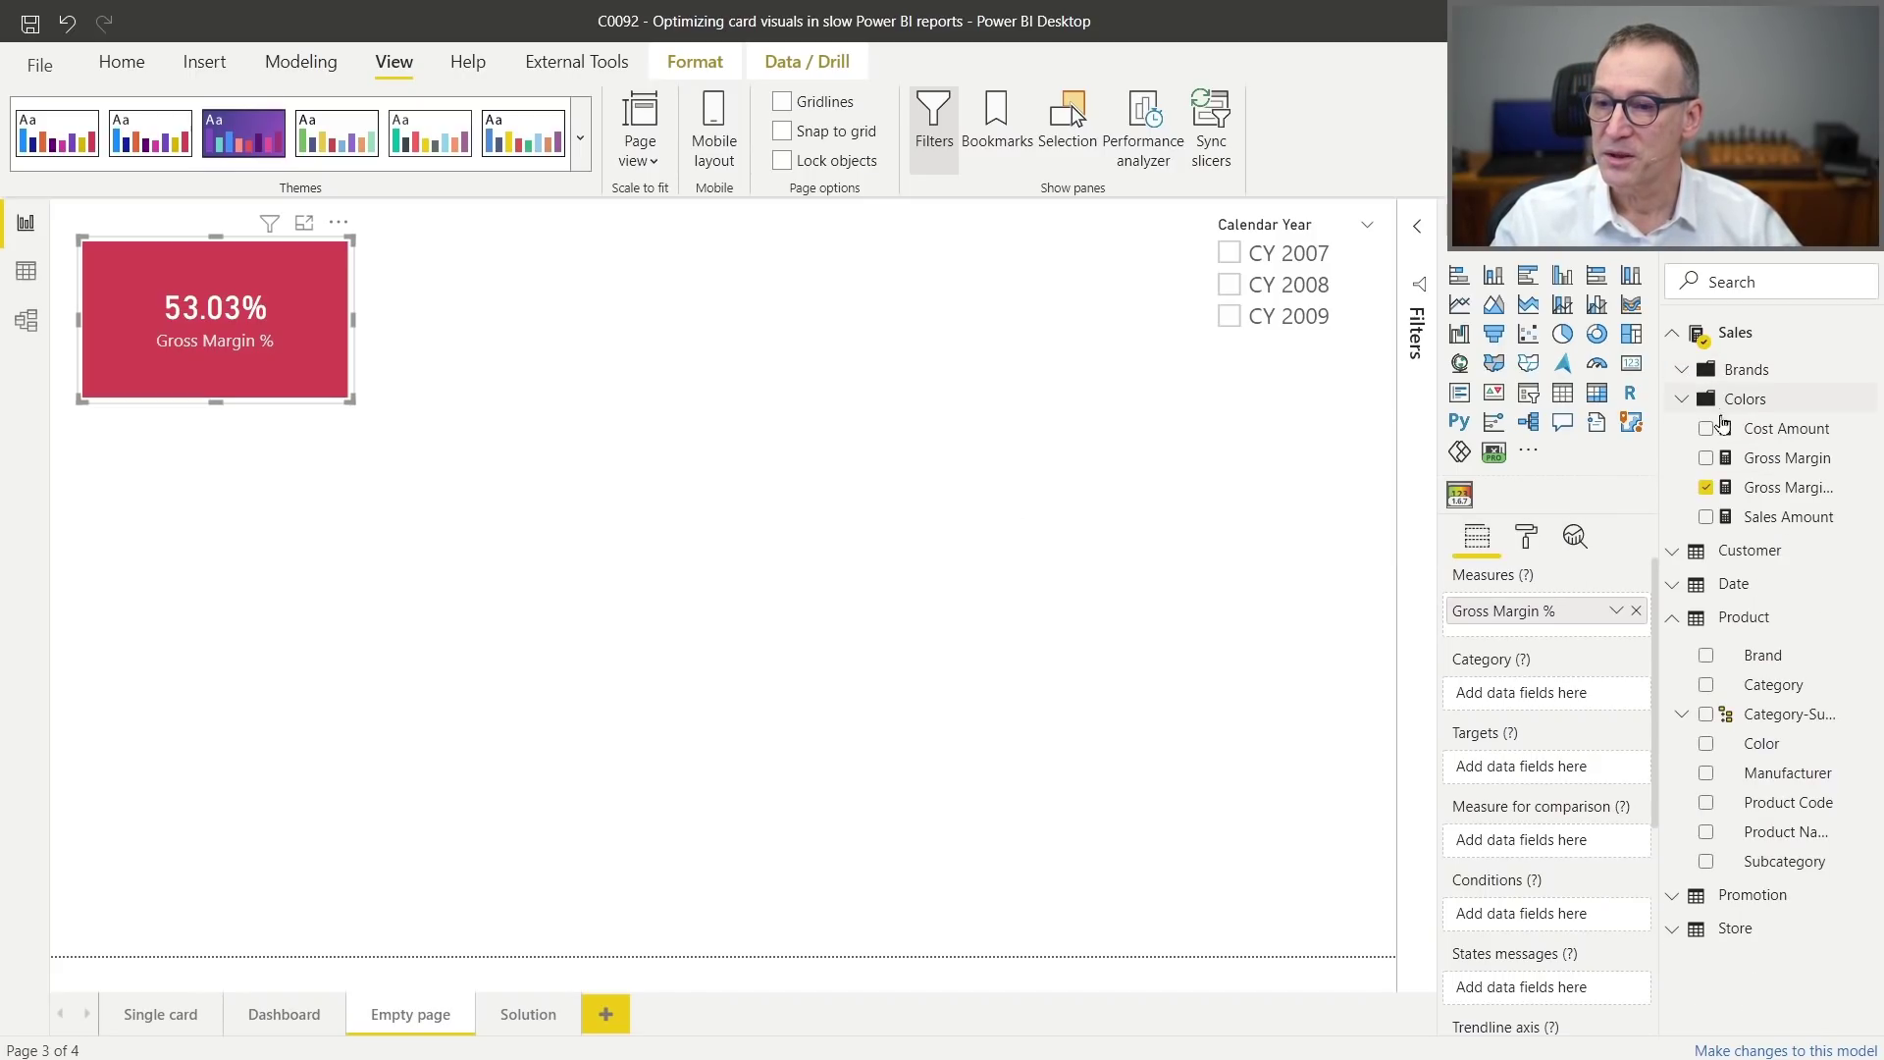
click(1781, 490)
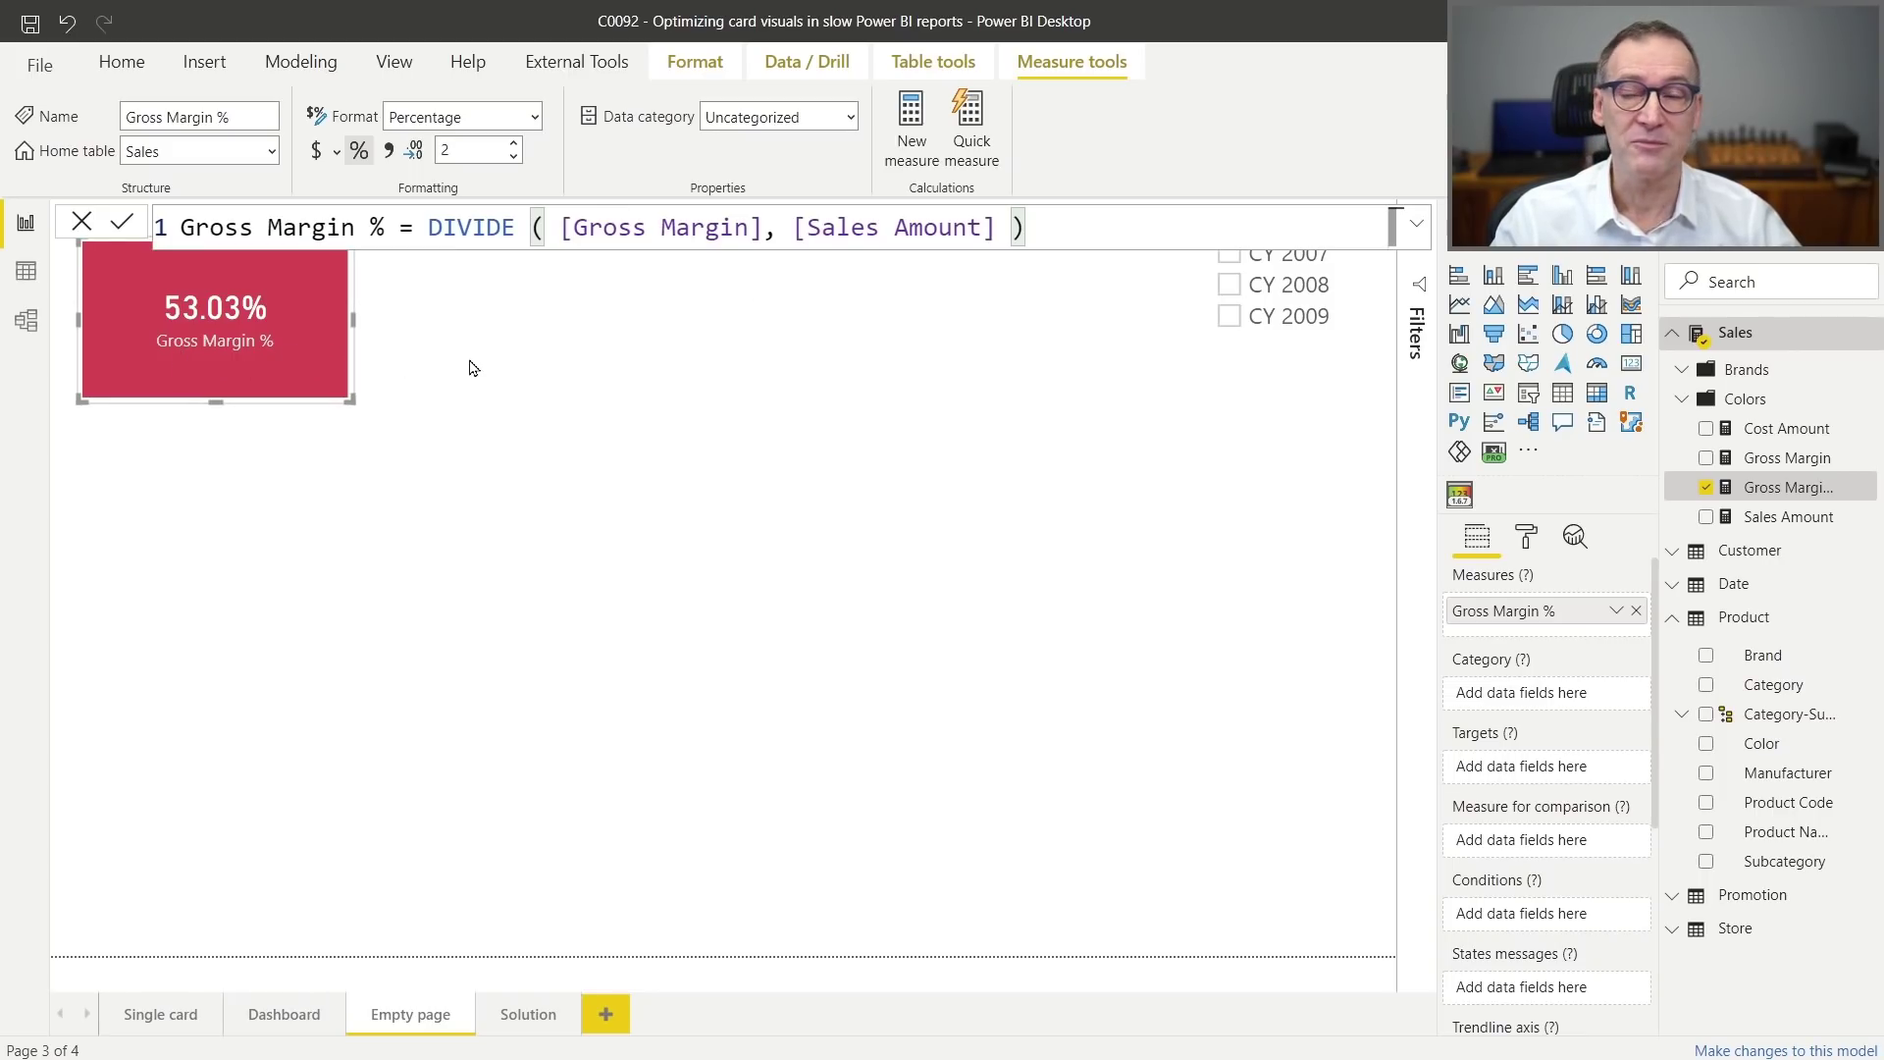
Enlarge the Gross Margin % card and add Product Brand as its category, giving eleven brand tiles.
click(344, 366)
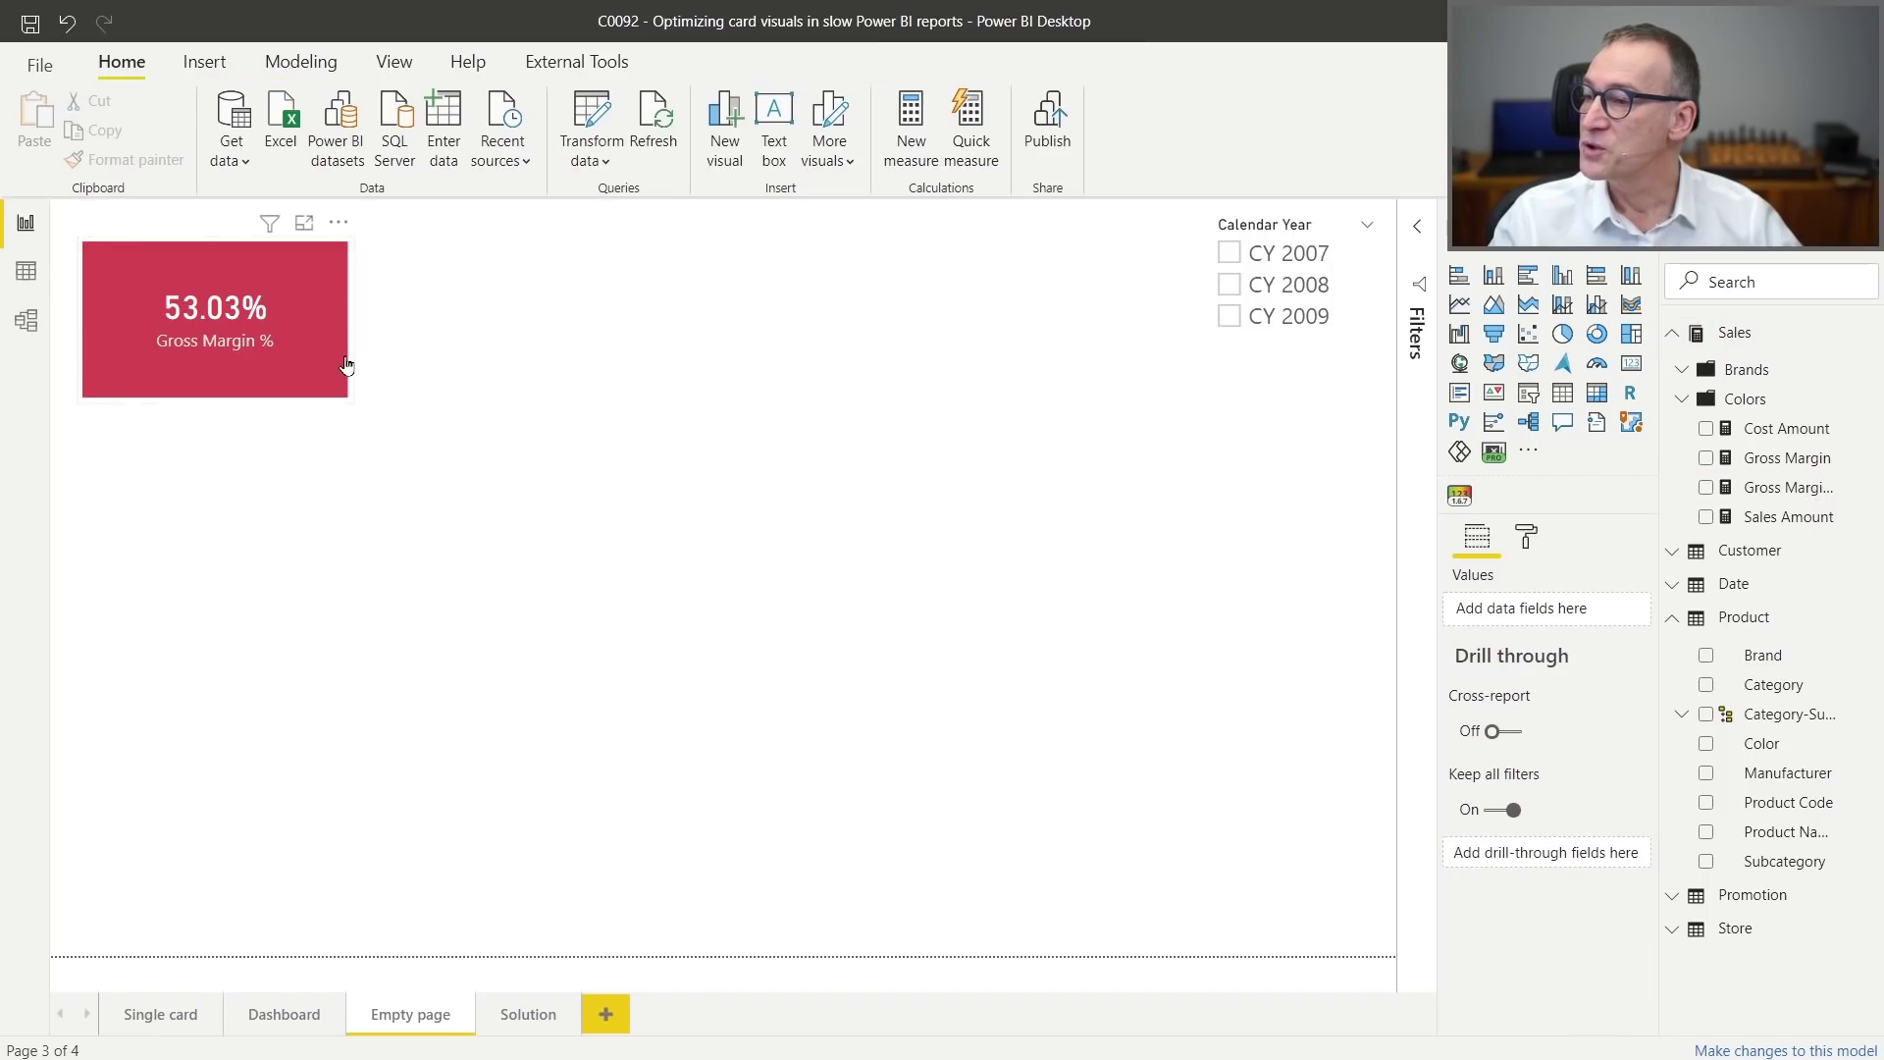
drag(348, 394, 1185, 667)
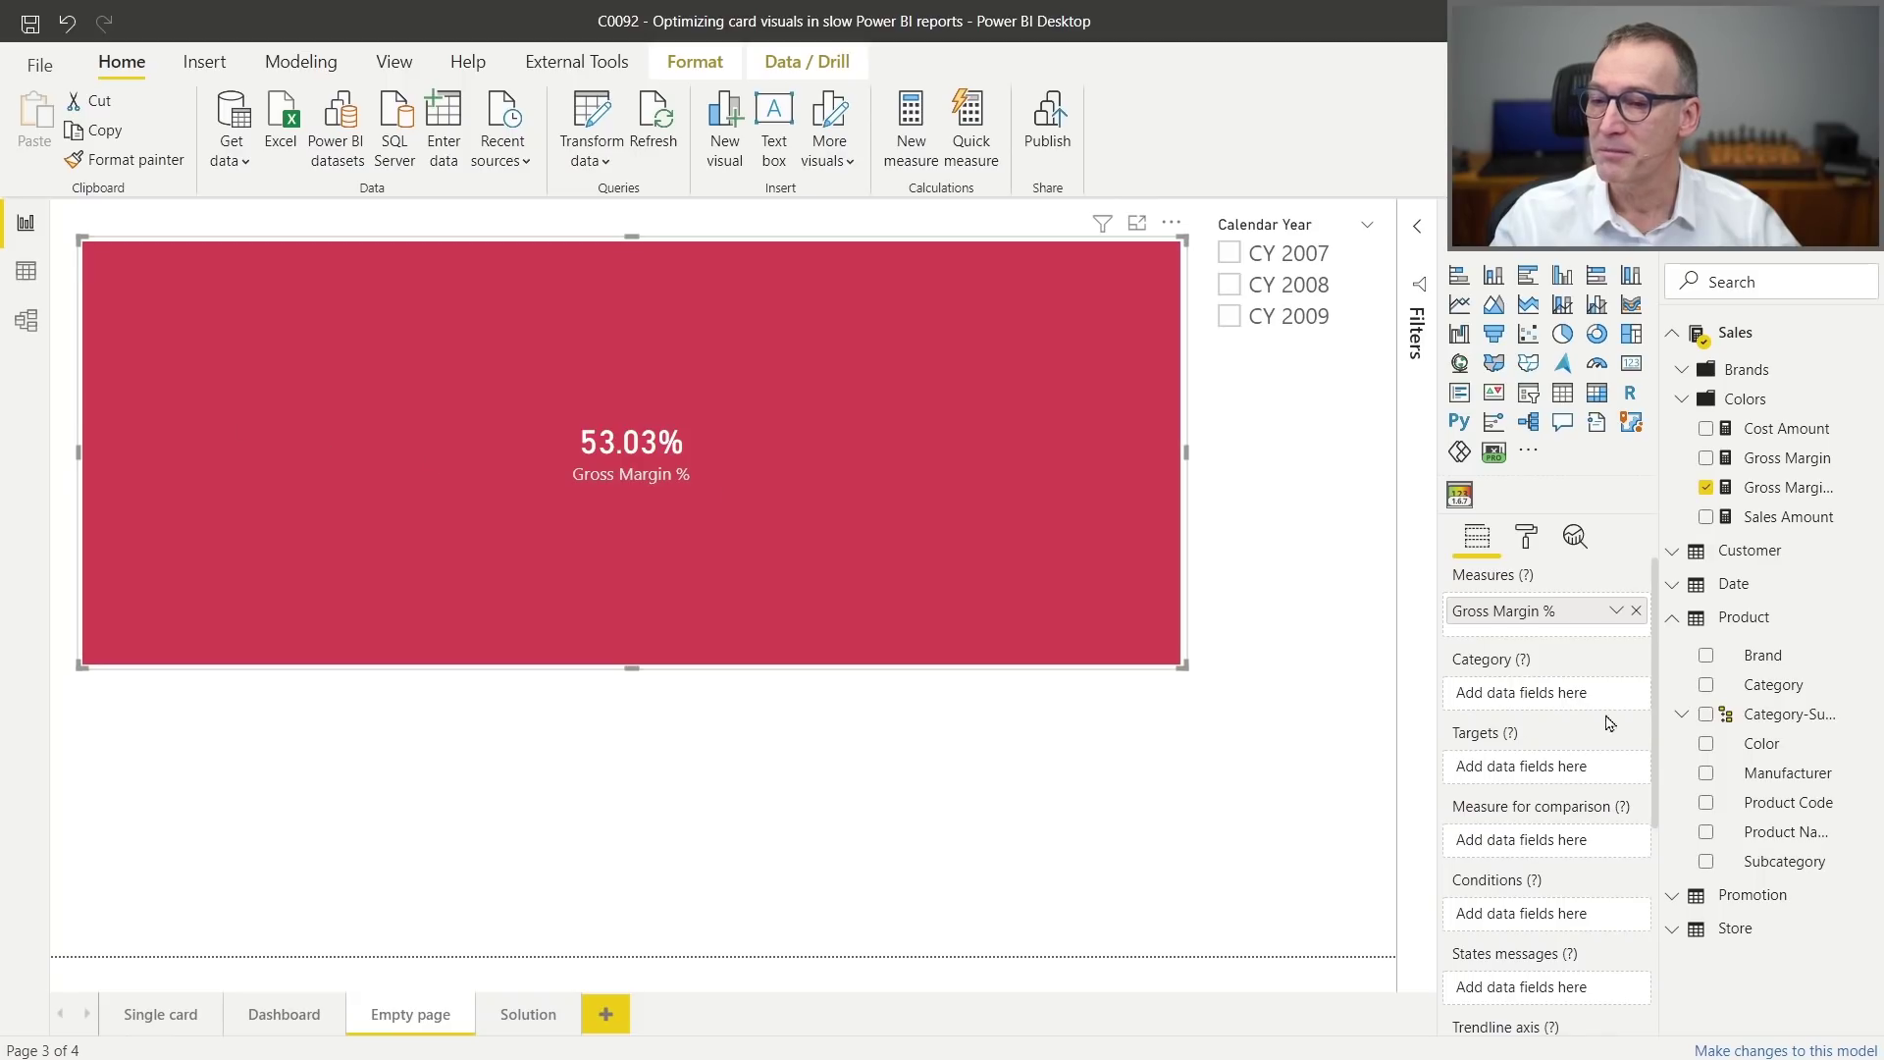
mouse_move(1763, 655)
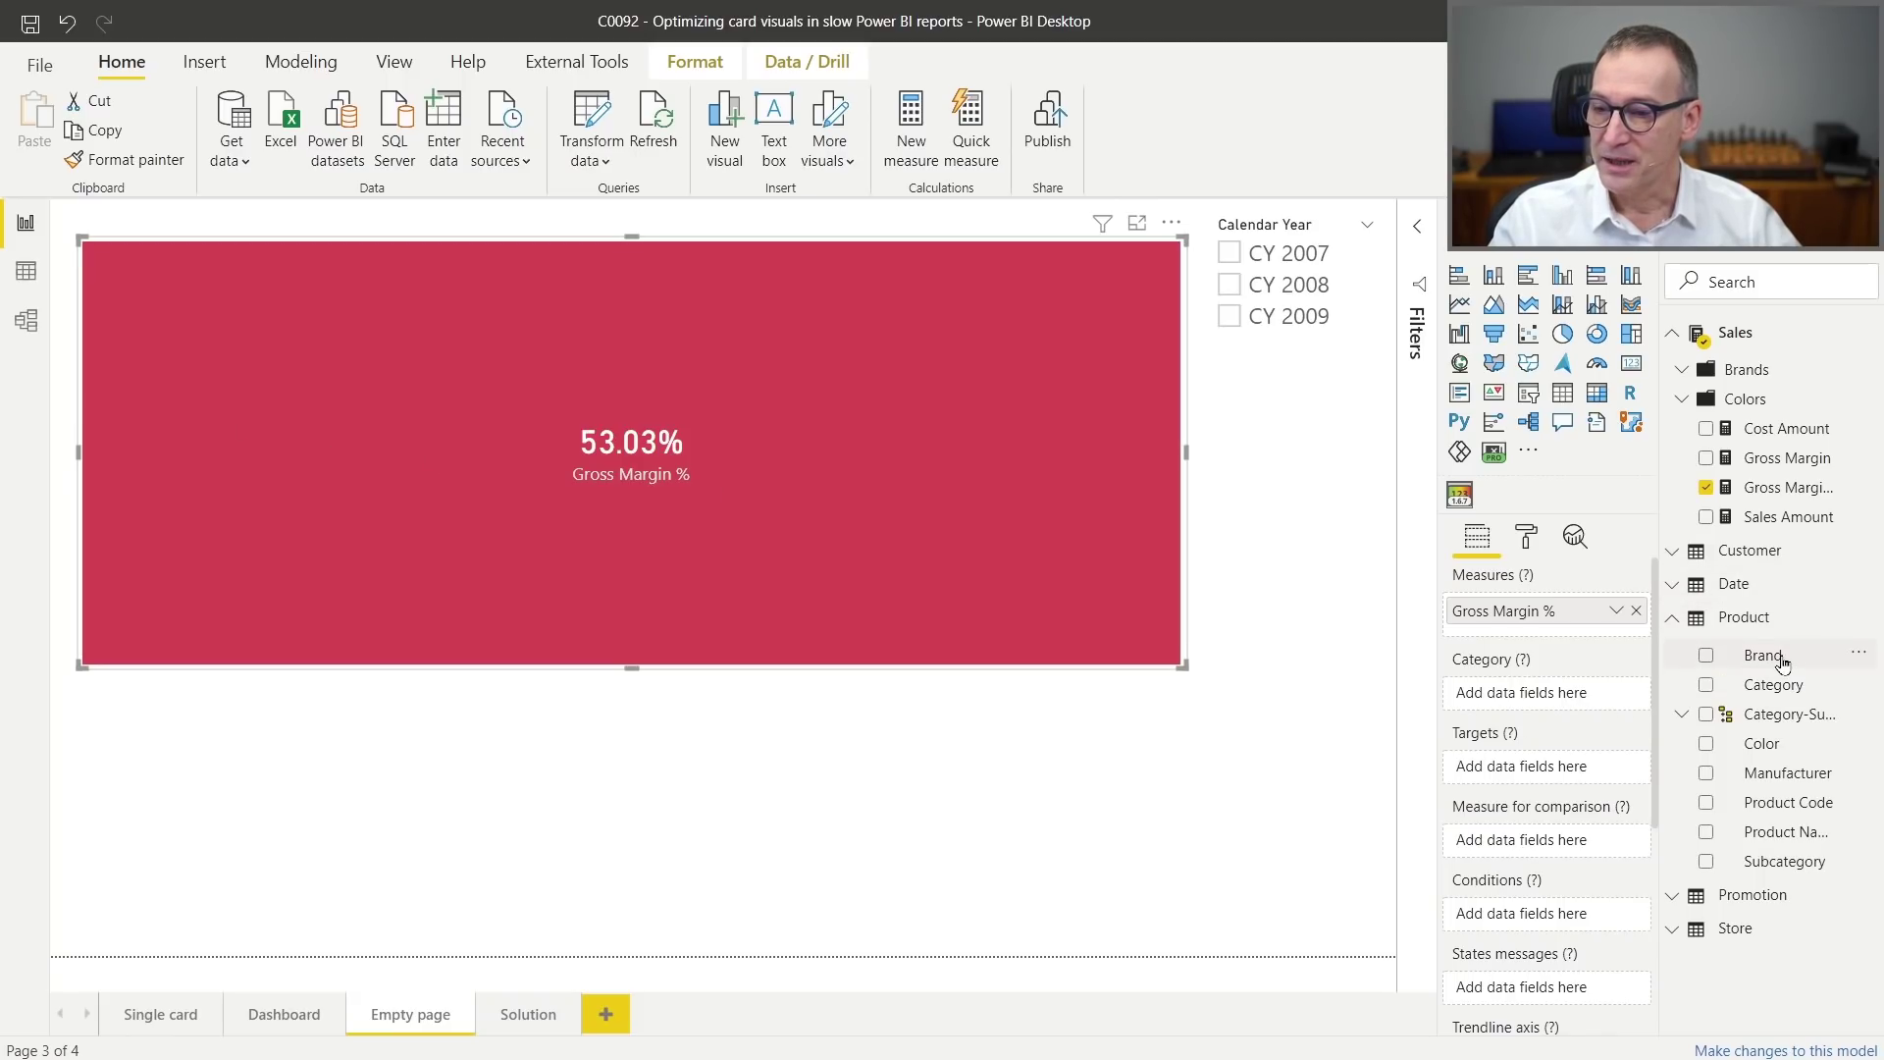
drag(1781, 663, 1575, 707)
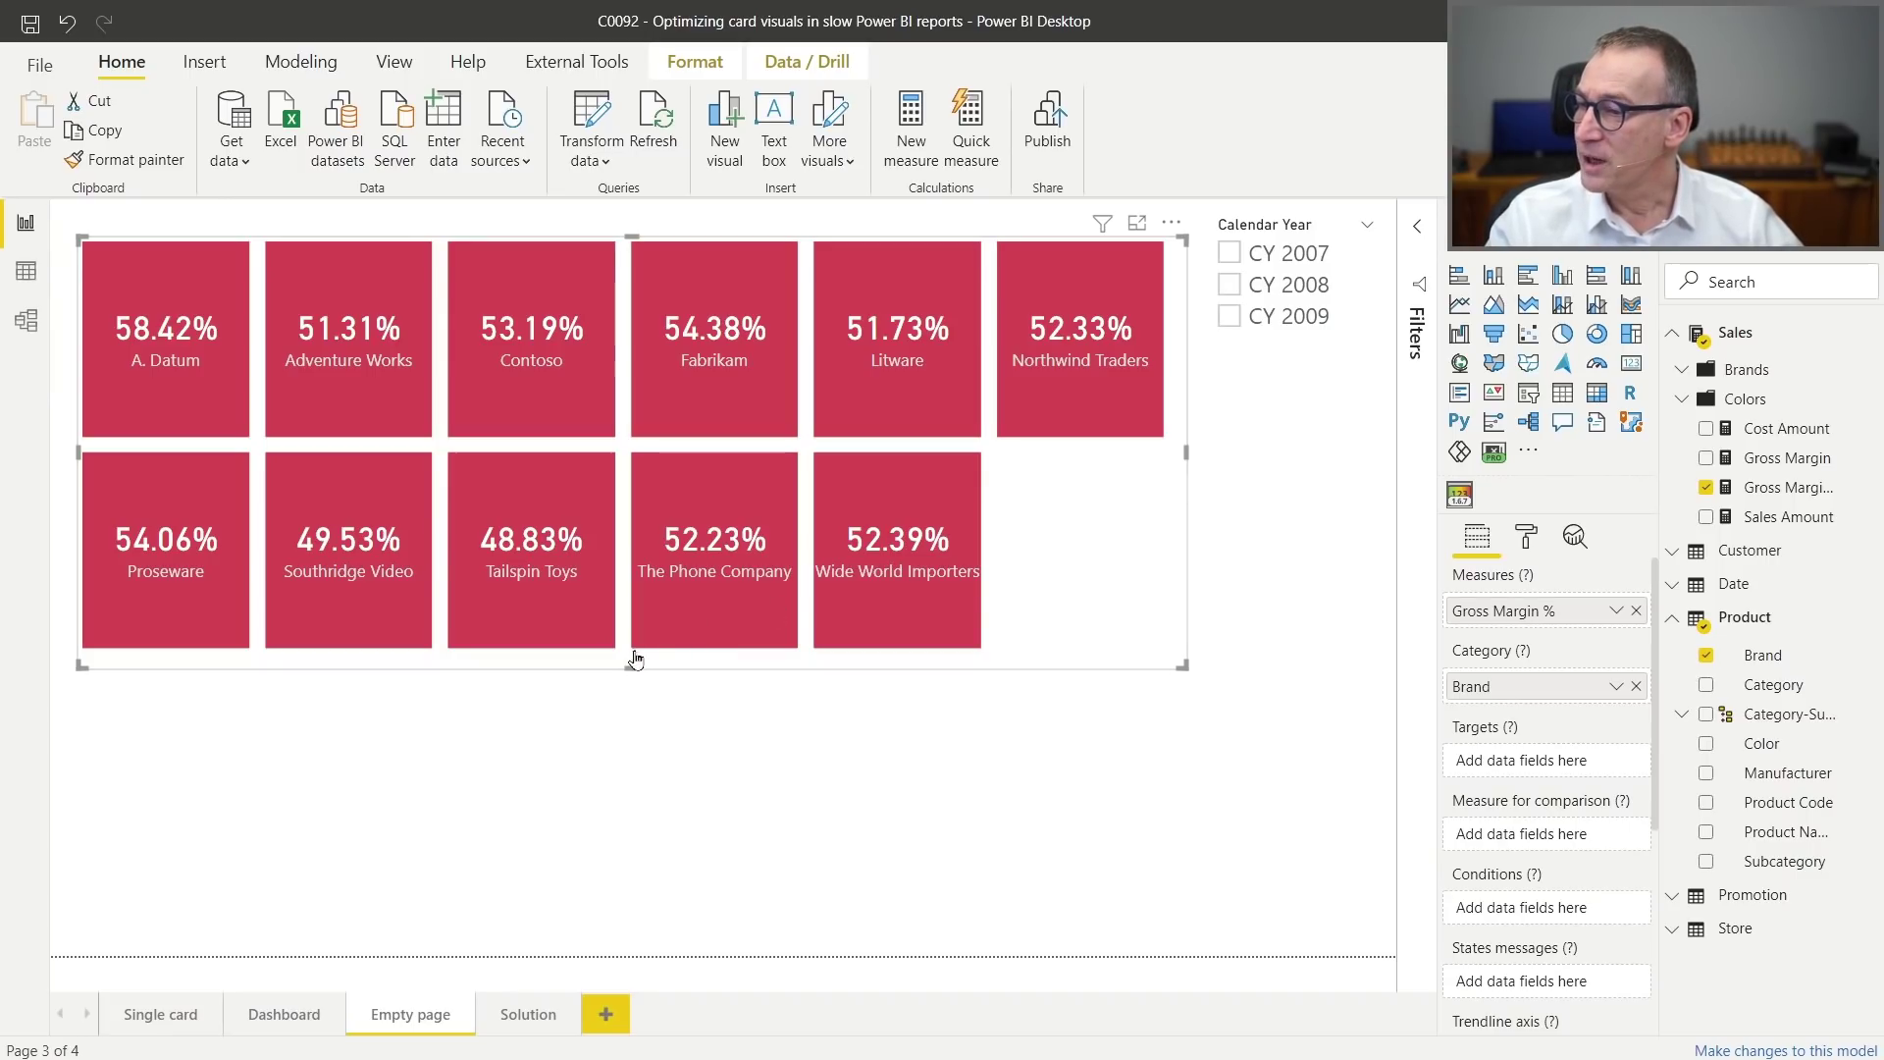
drag(632, 667, 652, 510)
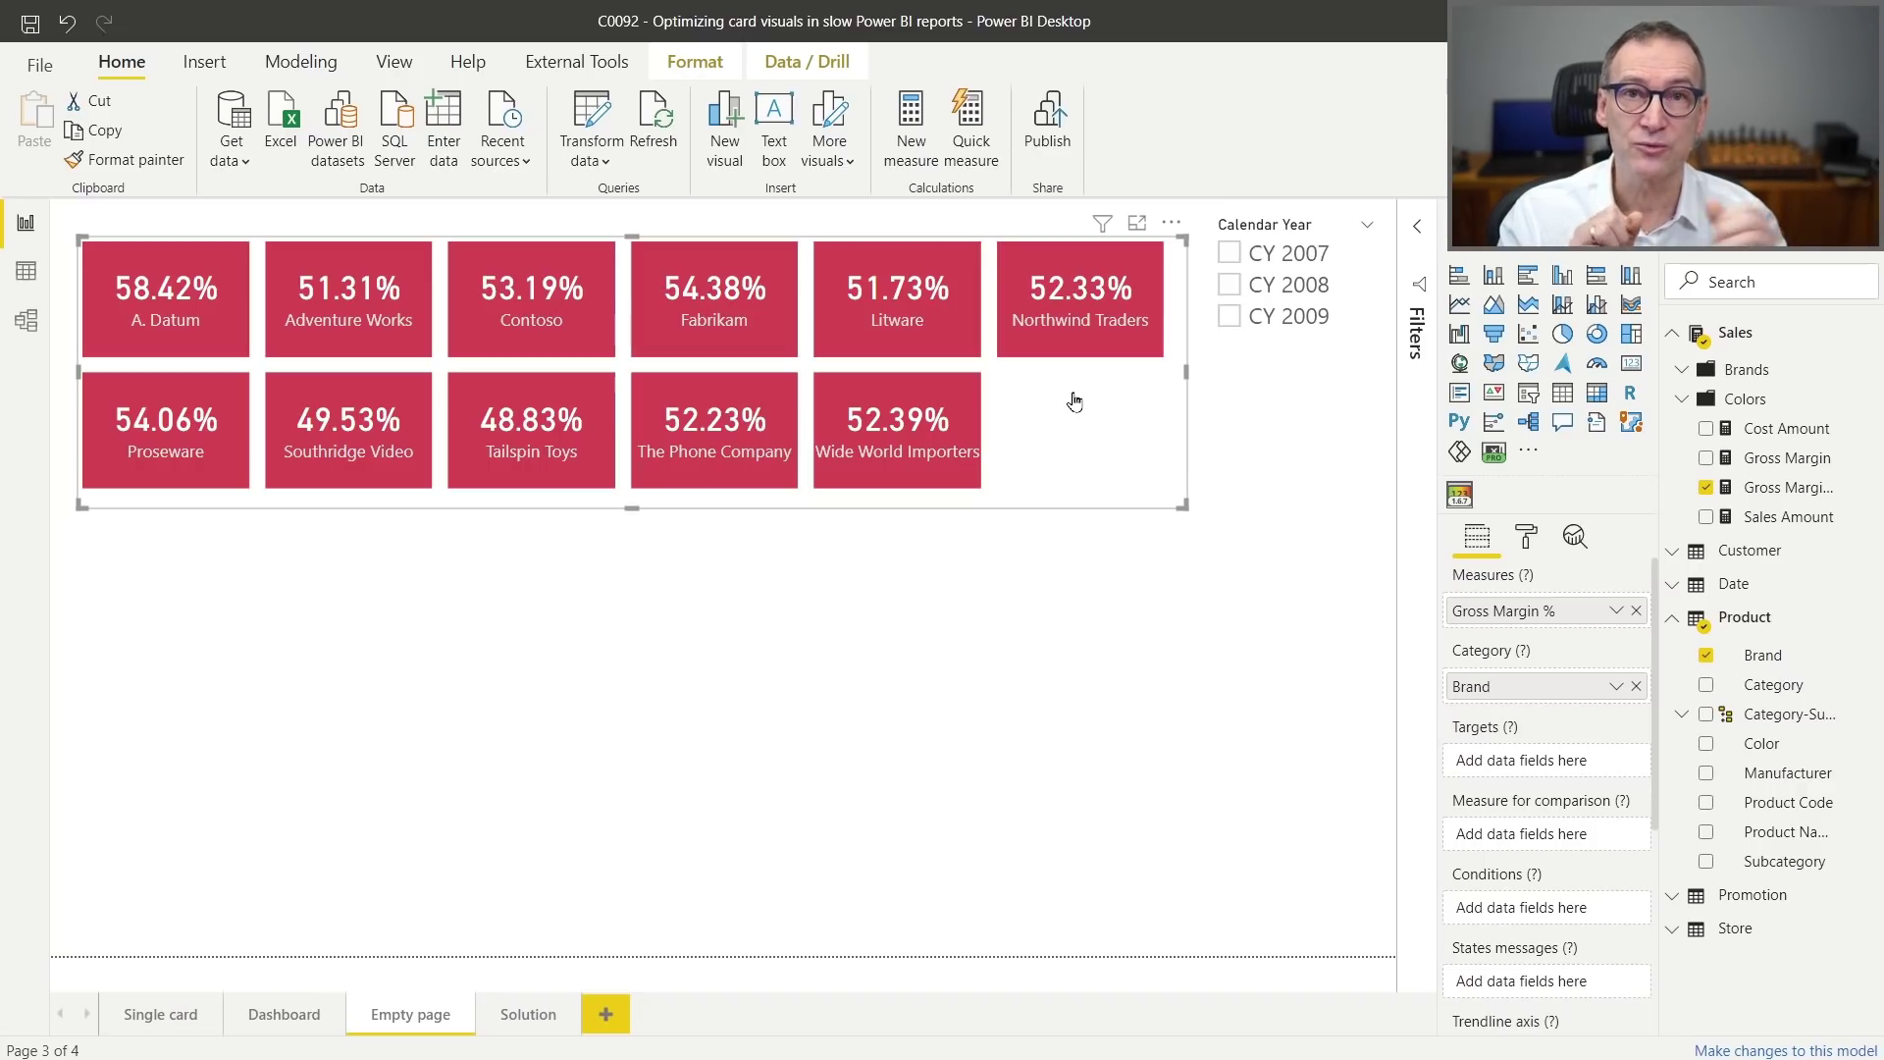
mouse_move(283, 1015)
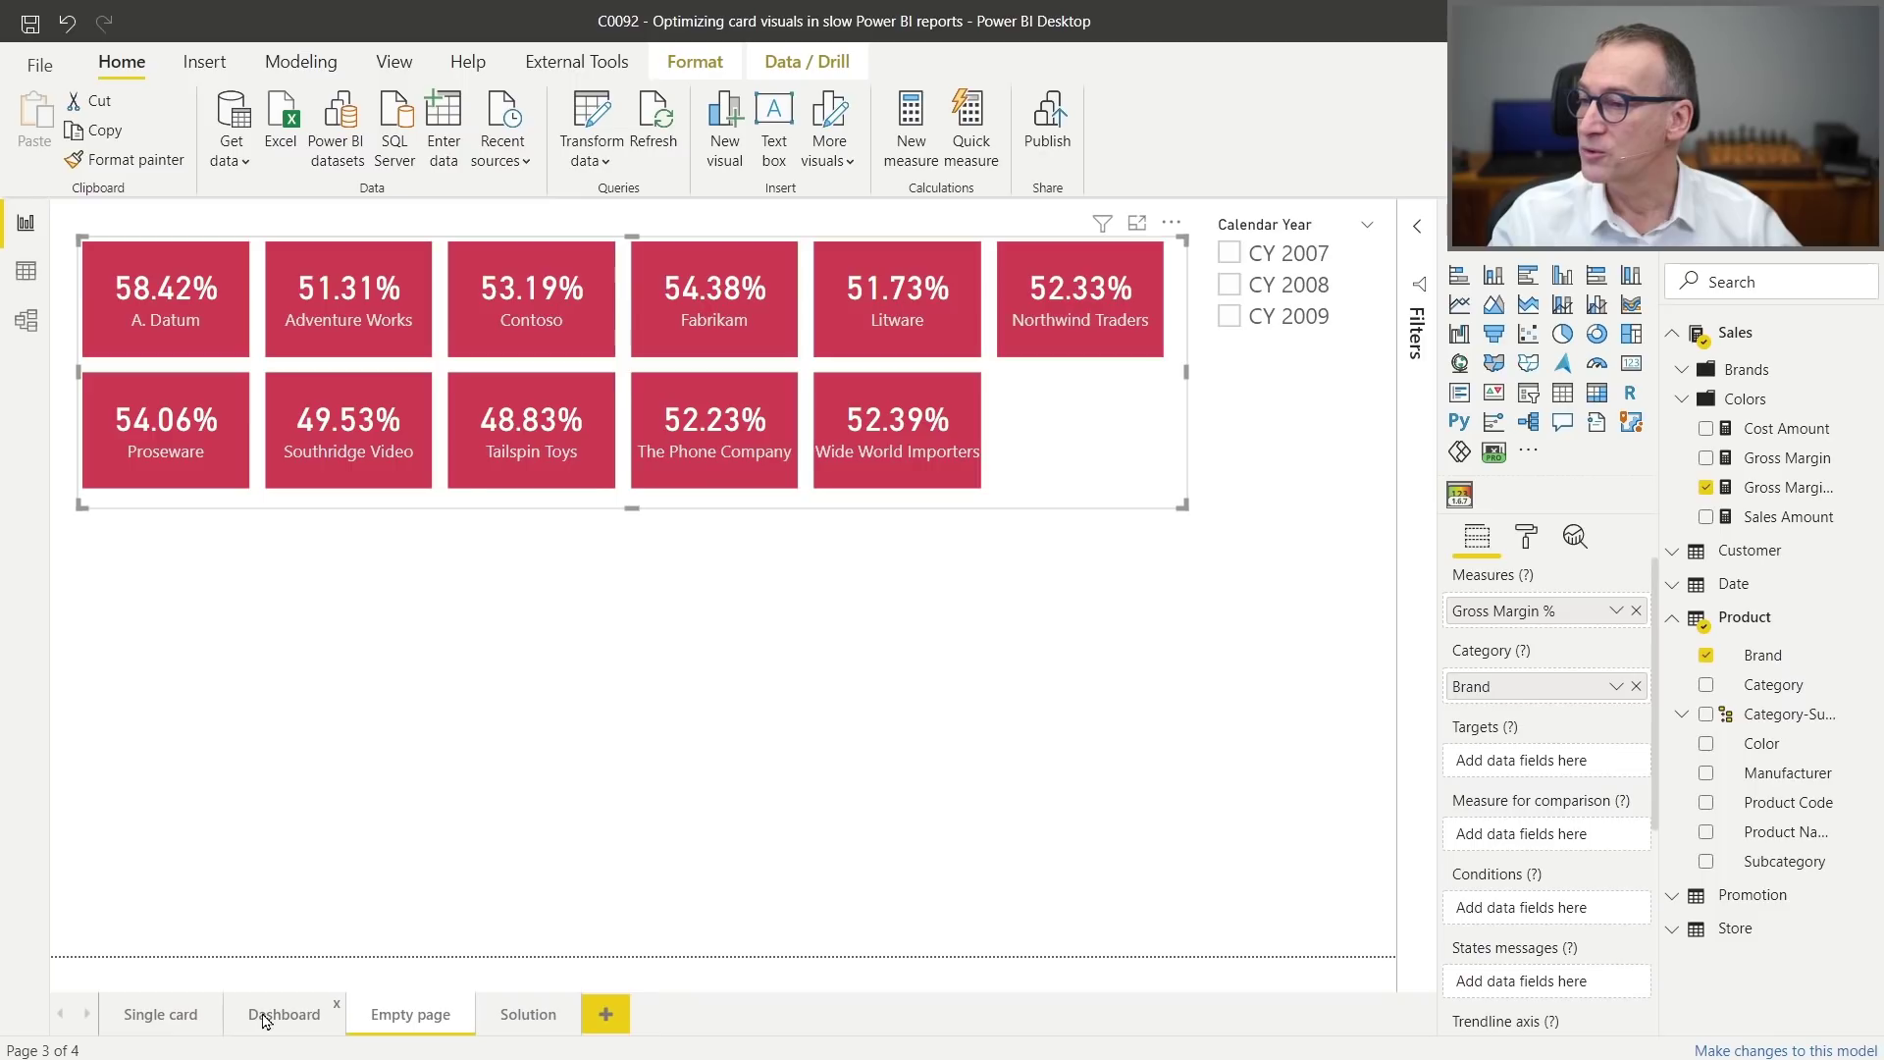
Check the filters on the Dashboard's red A. Datum card, then return to the Empty page.
click(265, 1020)
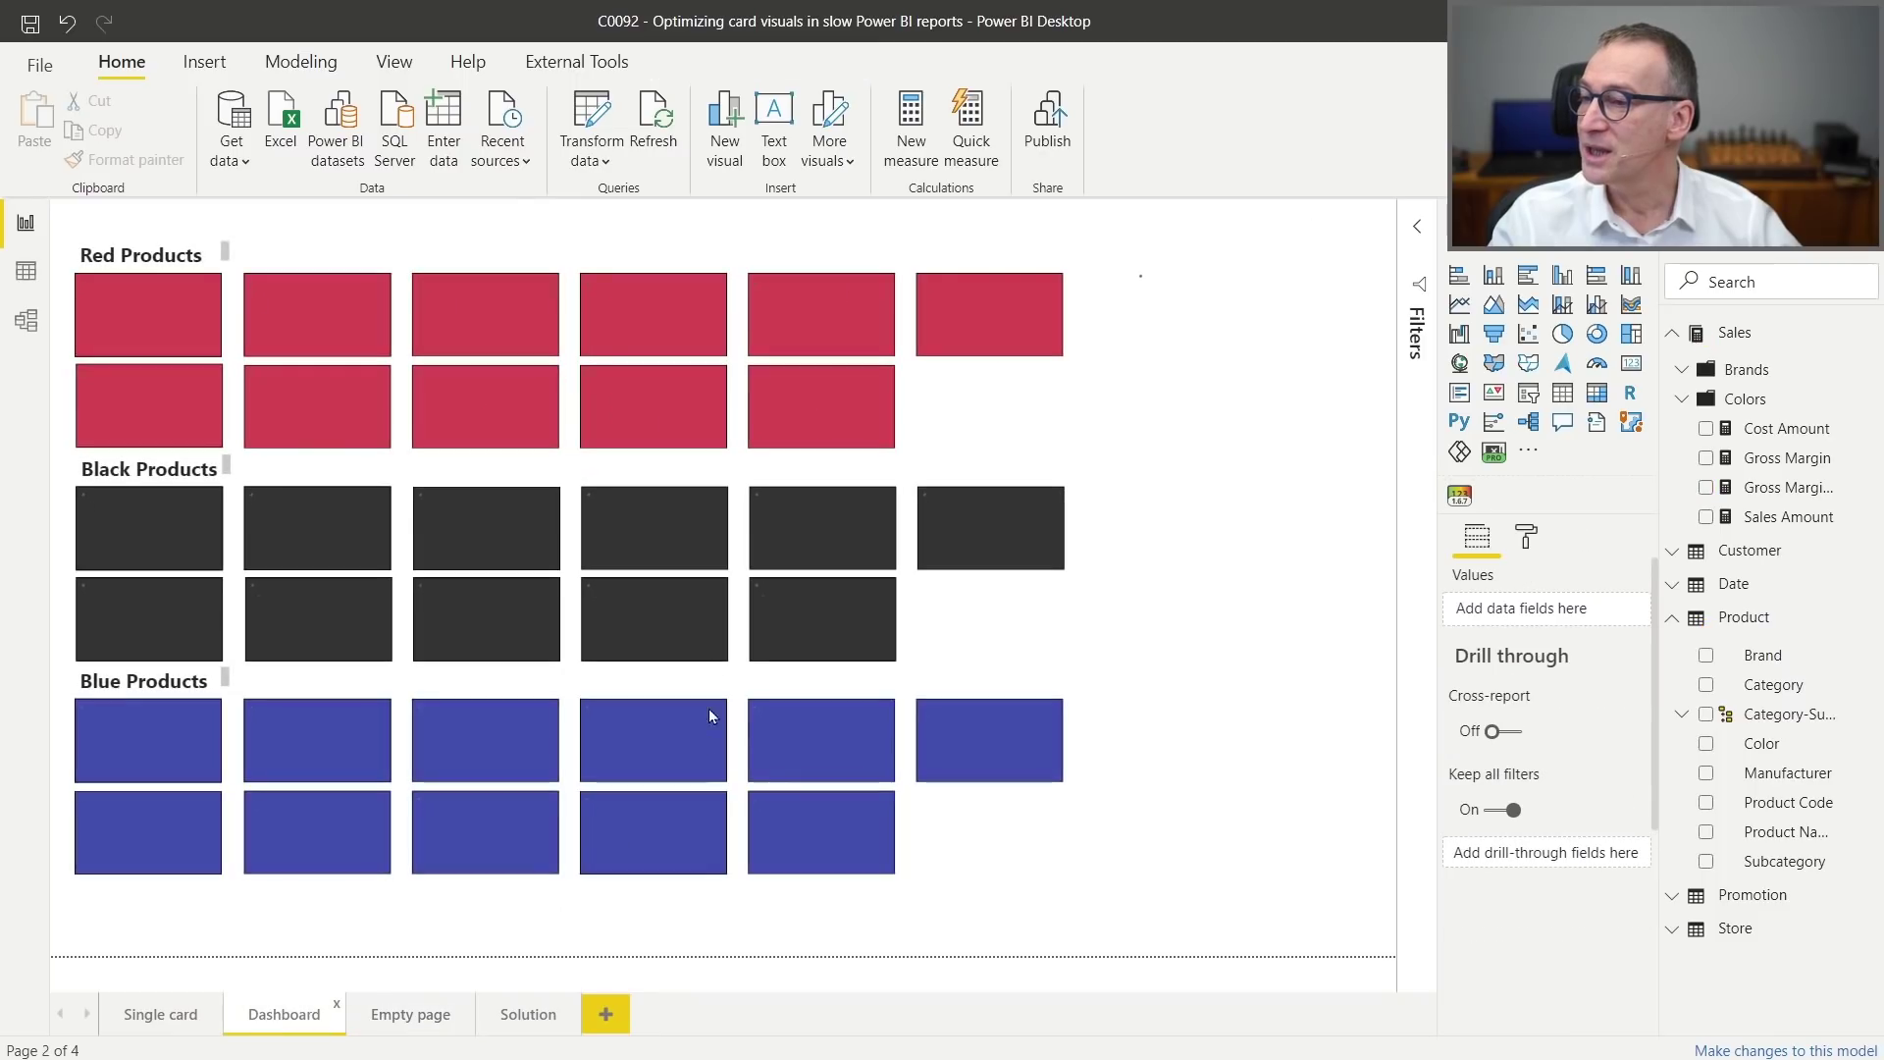
click(186, 330)
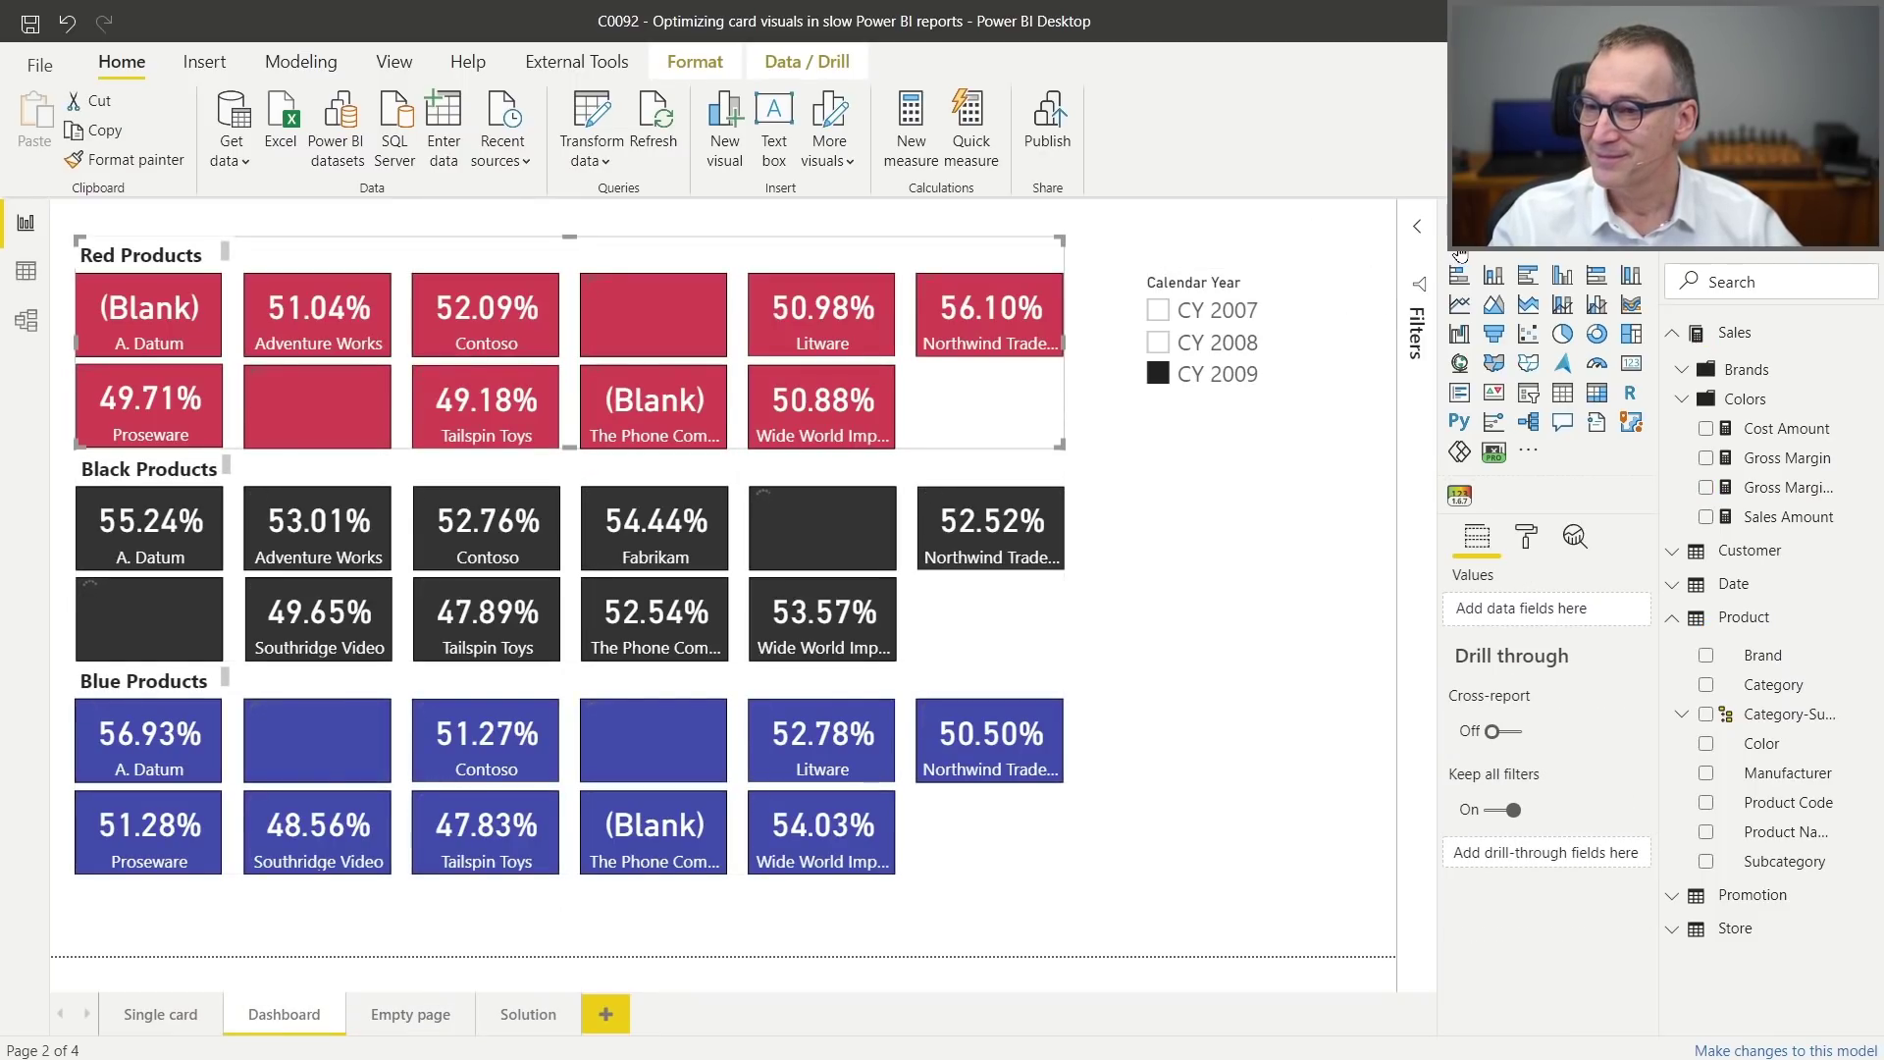
click(1416, 230)
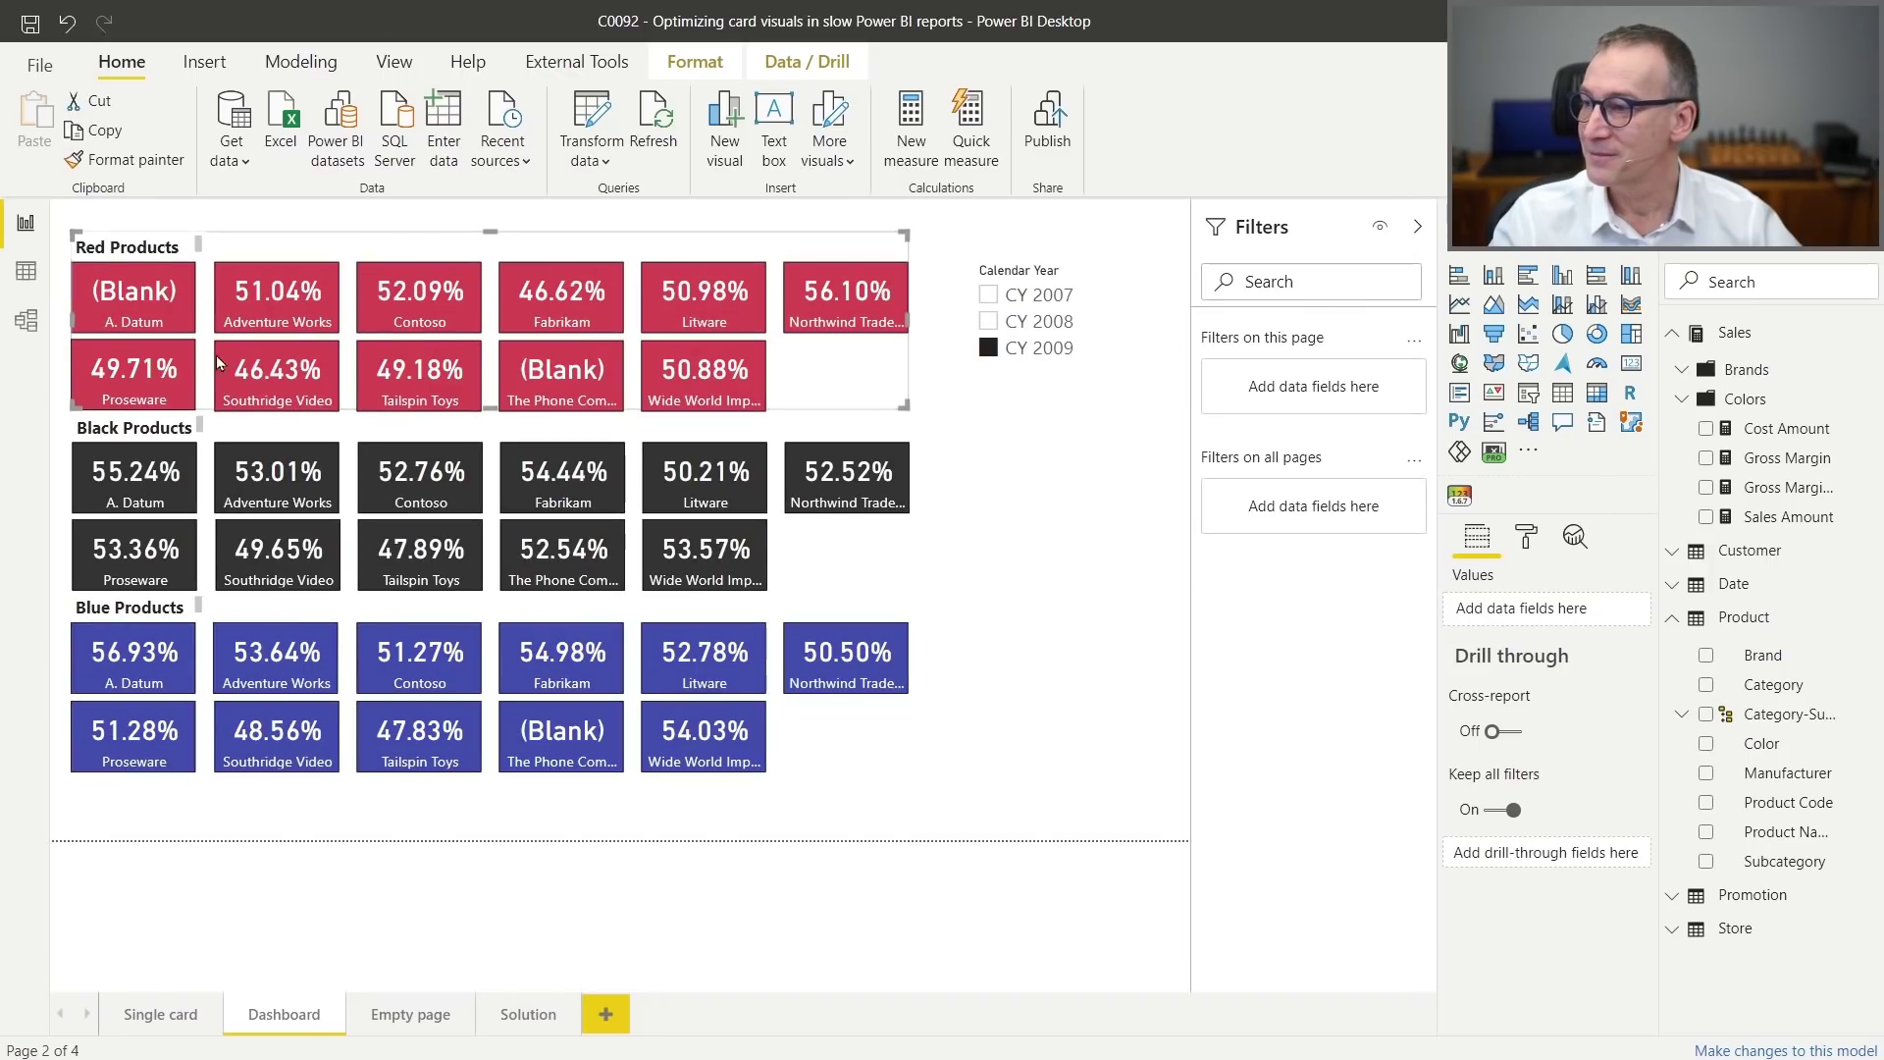
click(147, 300)
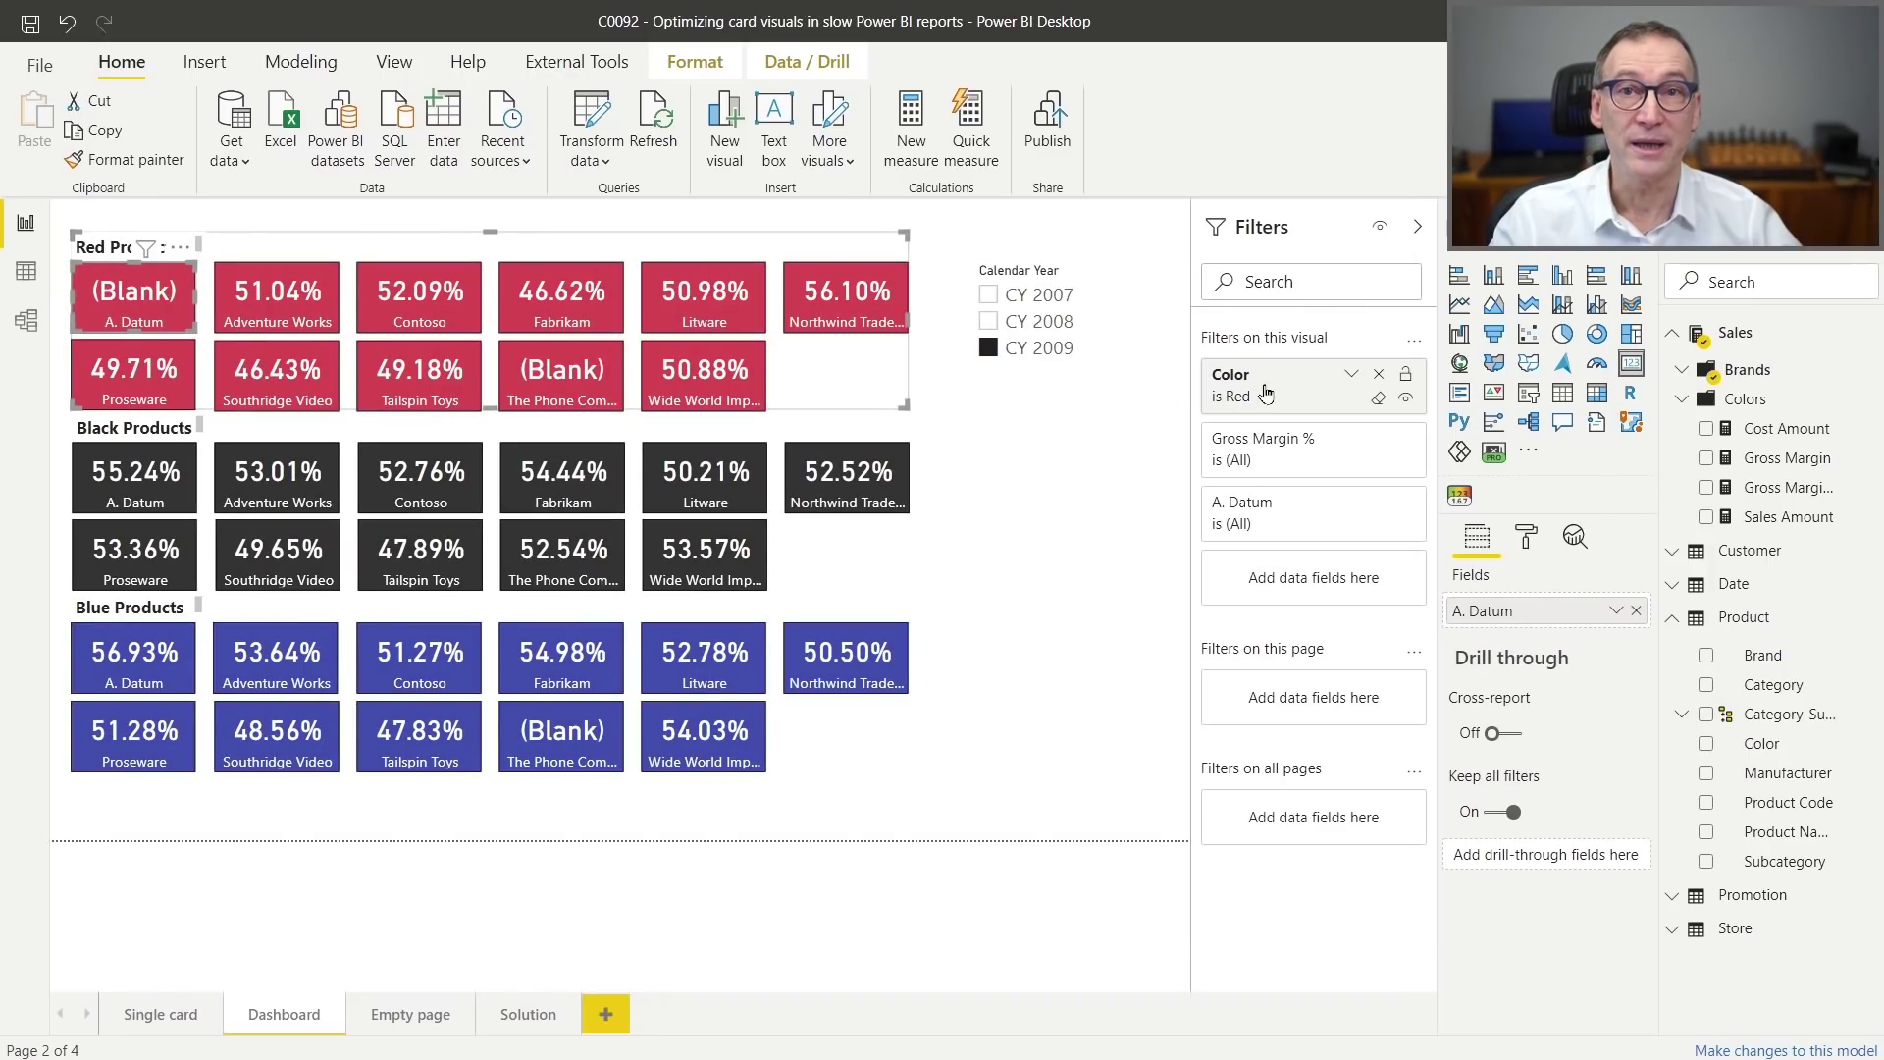
click(418, 1020)
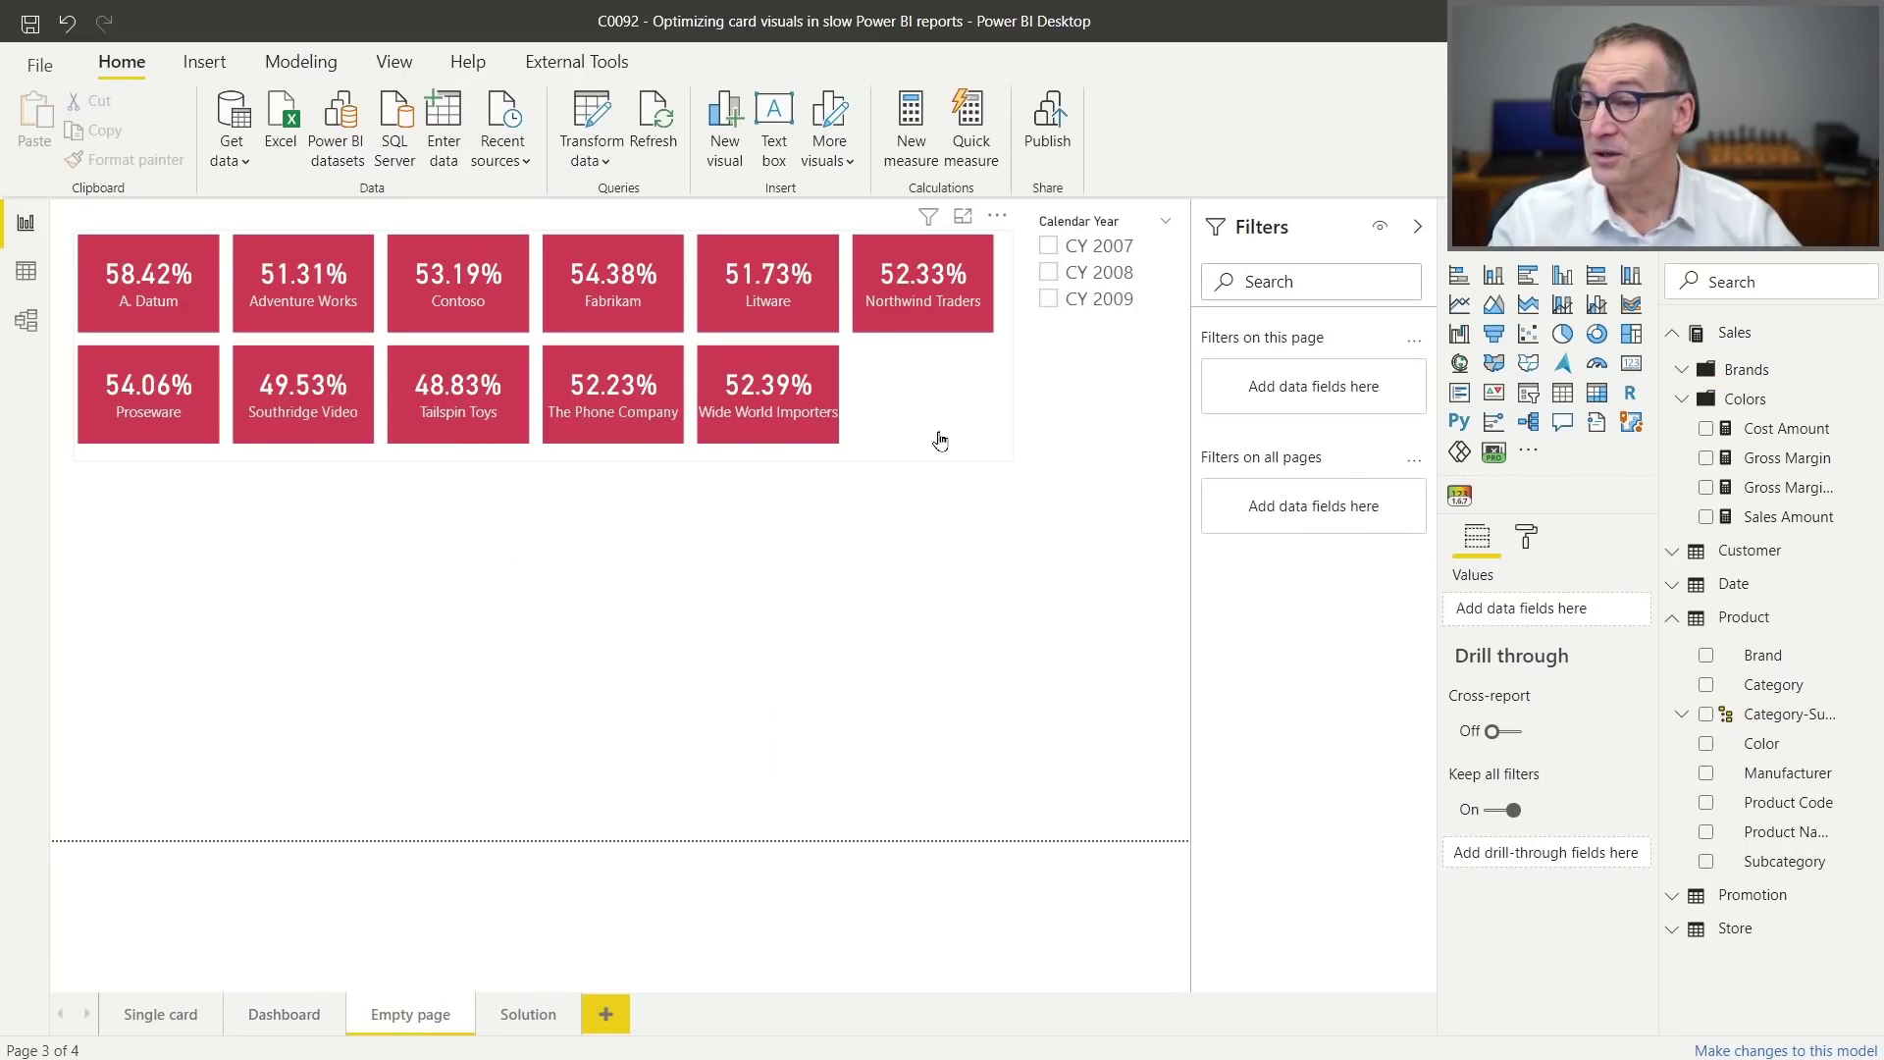
Add a Color filter set to Red on the per-brand card visual.
click(939, 441)
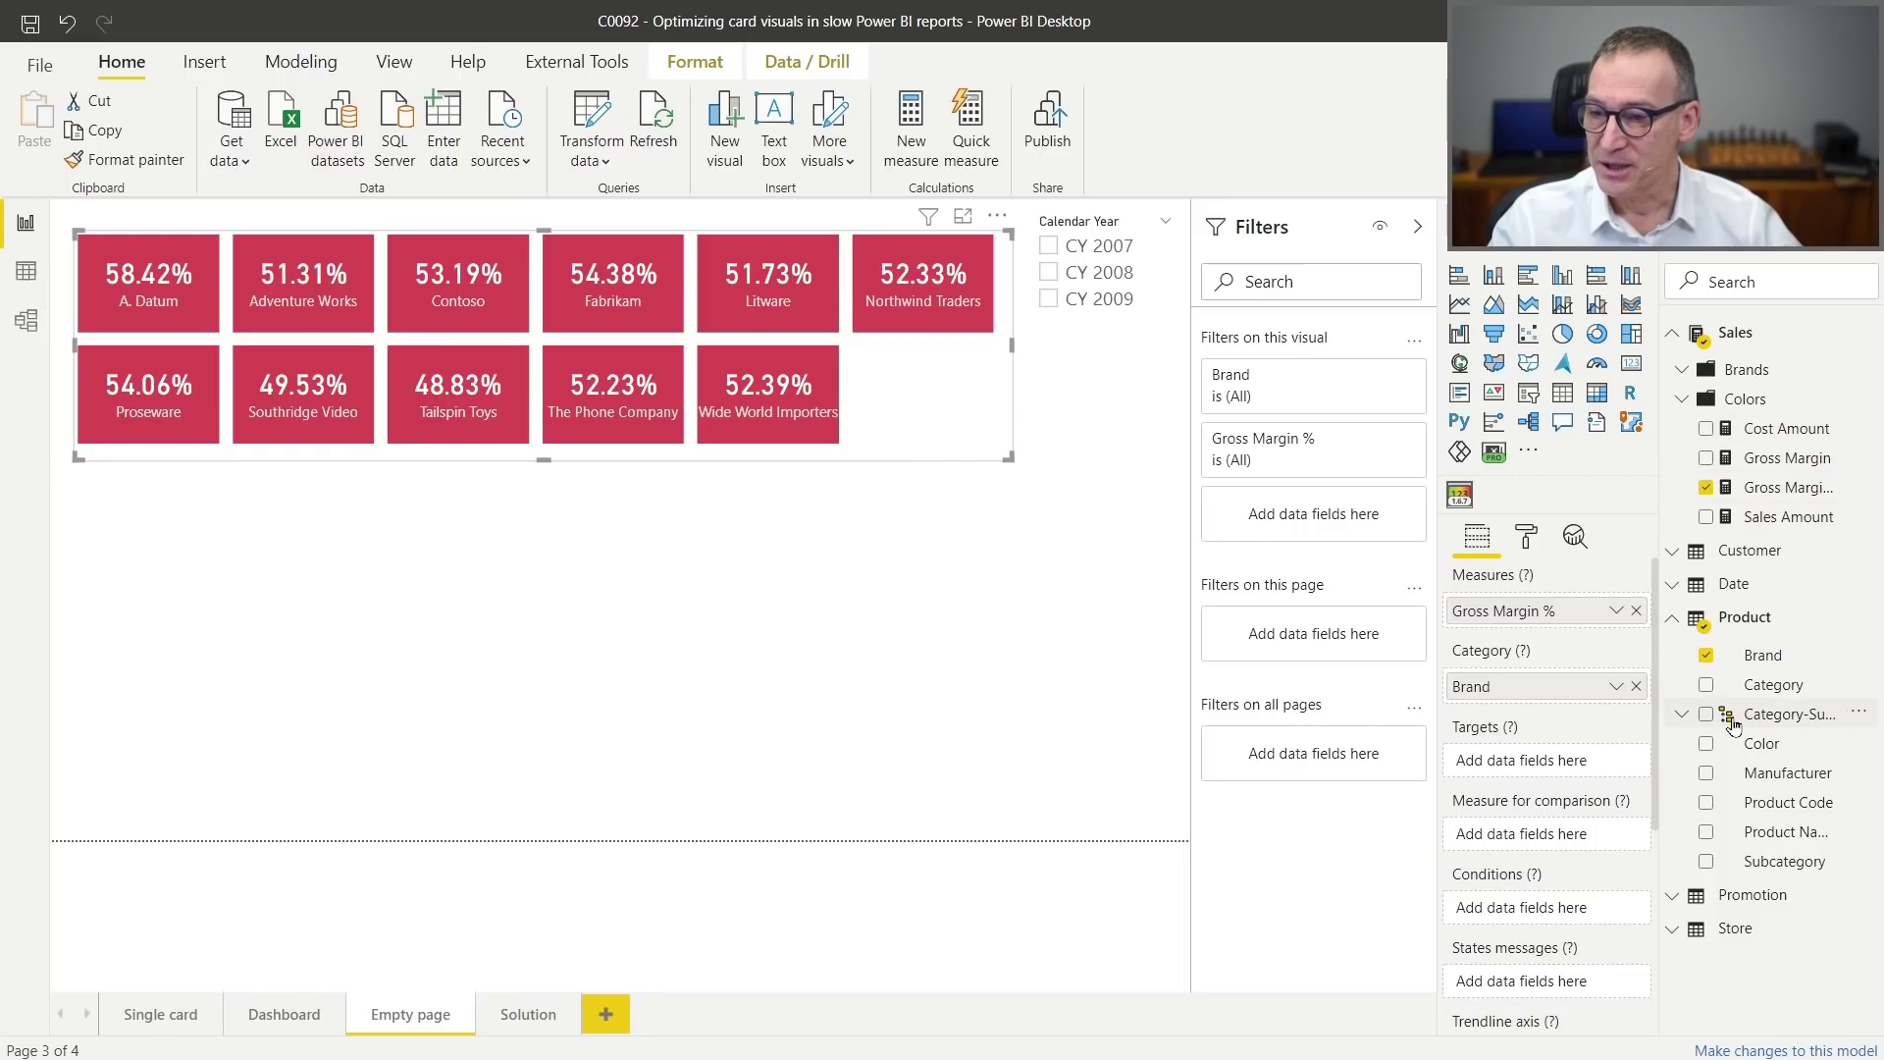
drag(1761, 743, 1354, 397)
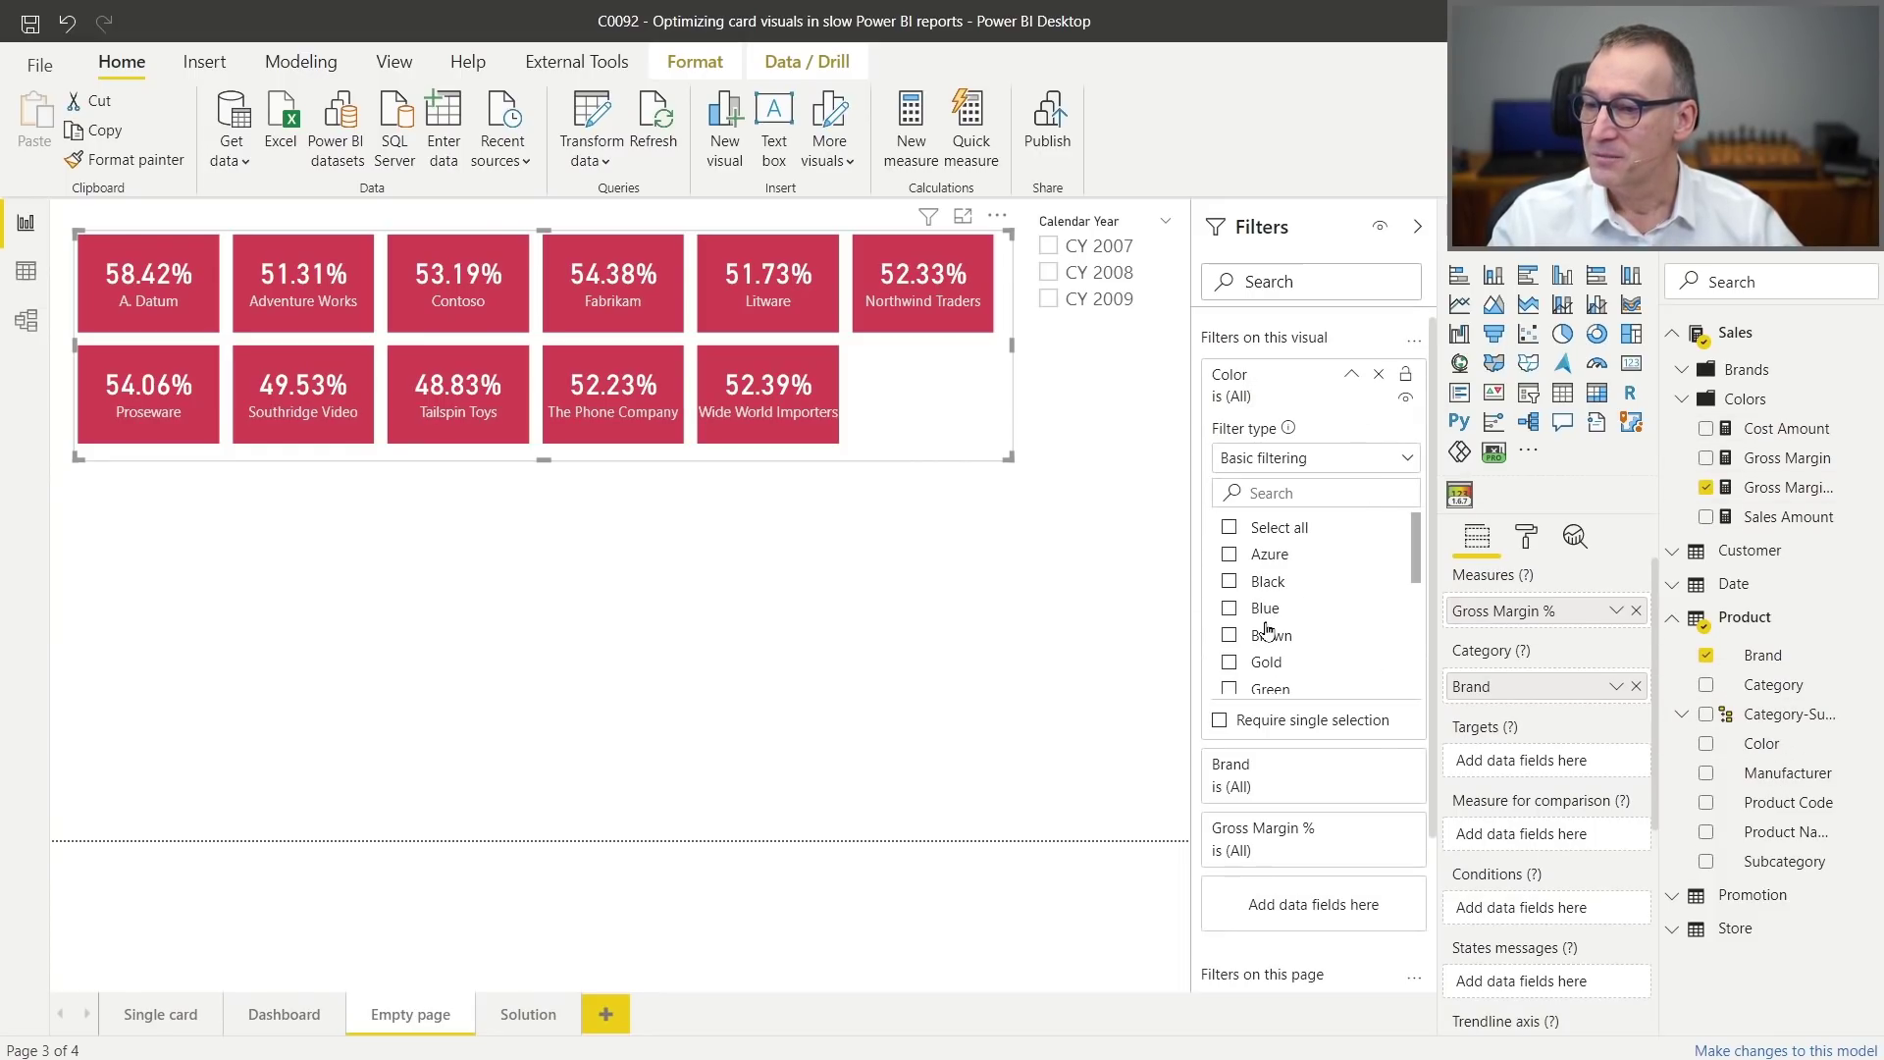
scroll(1266, 629, down, 2)
scroll(1265, 629, down, 2)
scroll(1266, 629, down, 1)
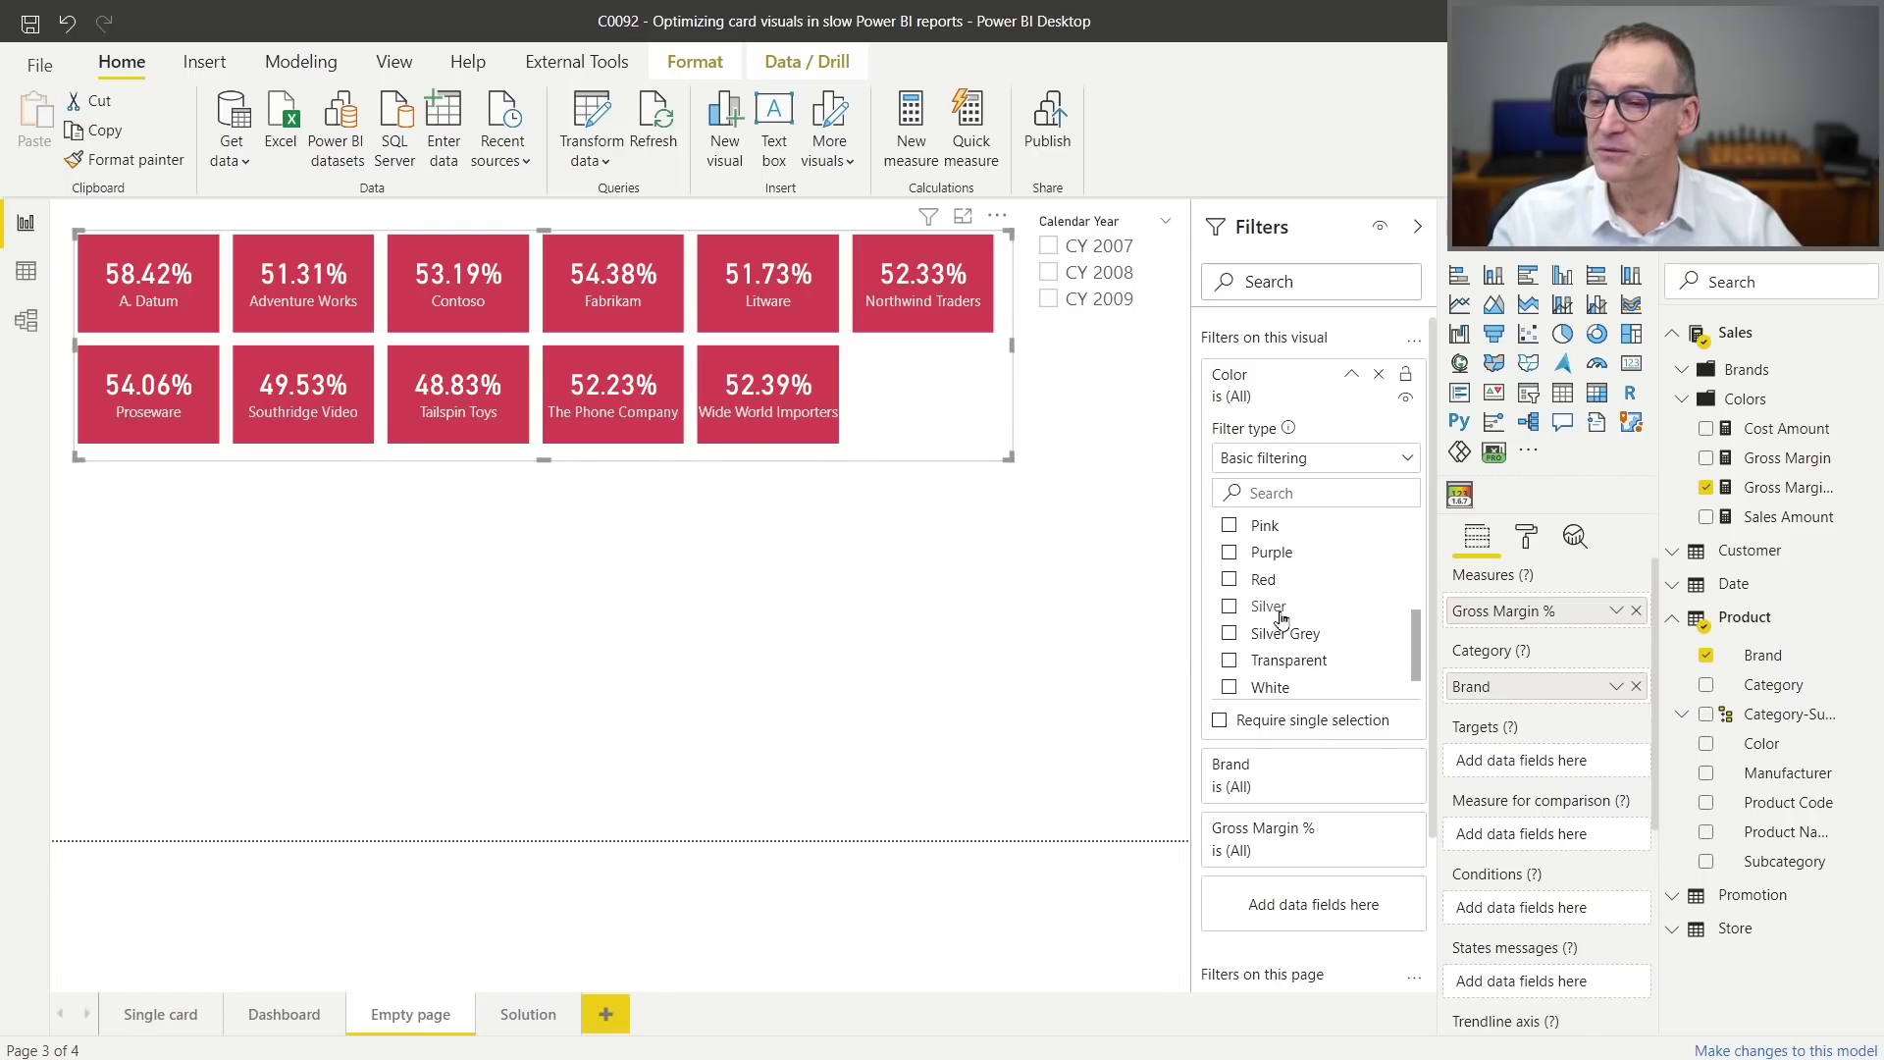
click(1228, 581)
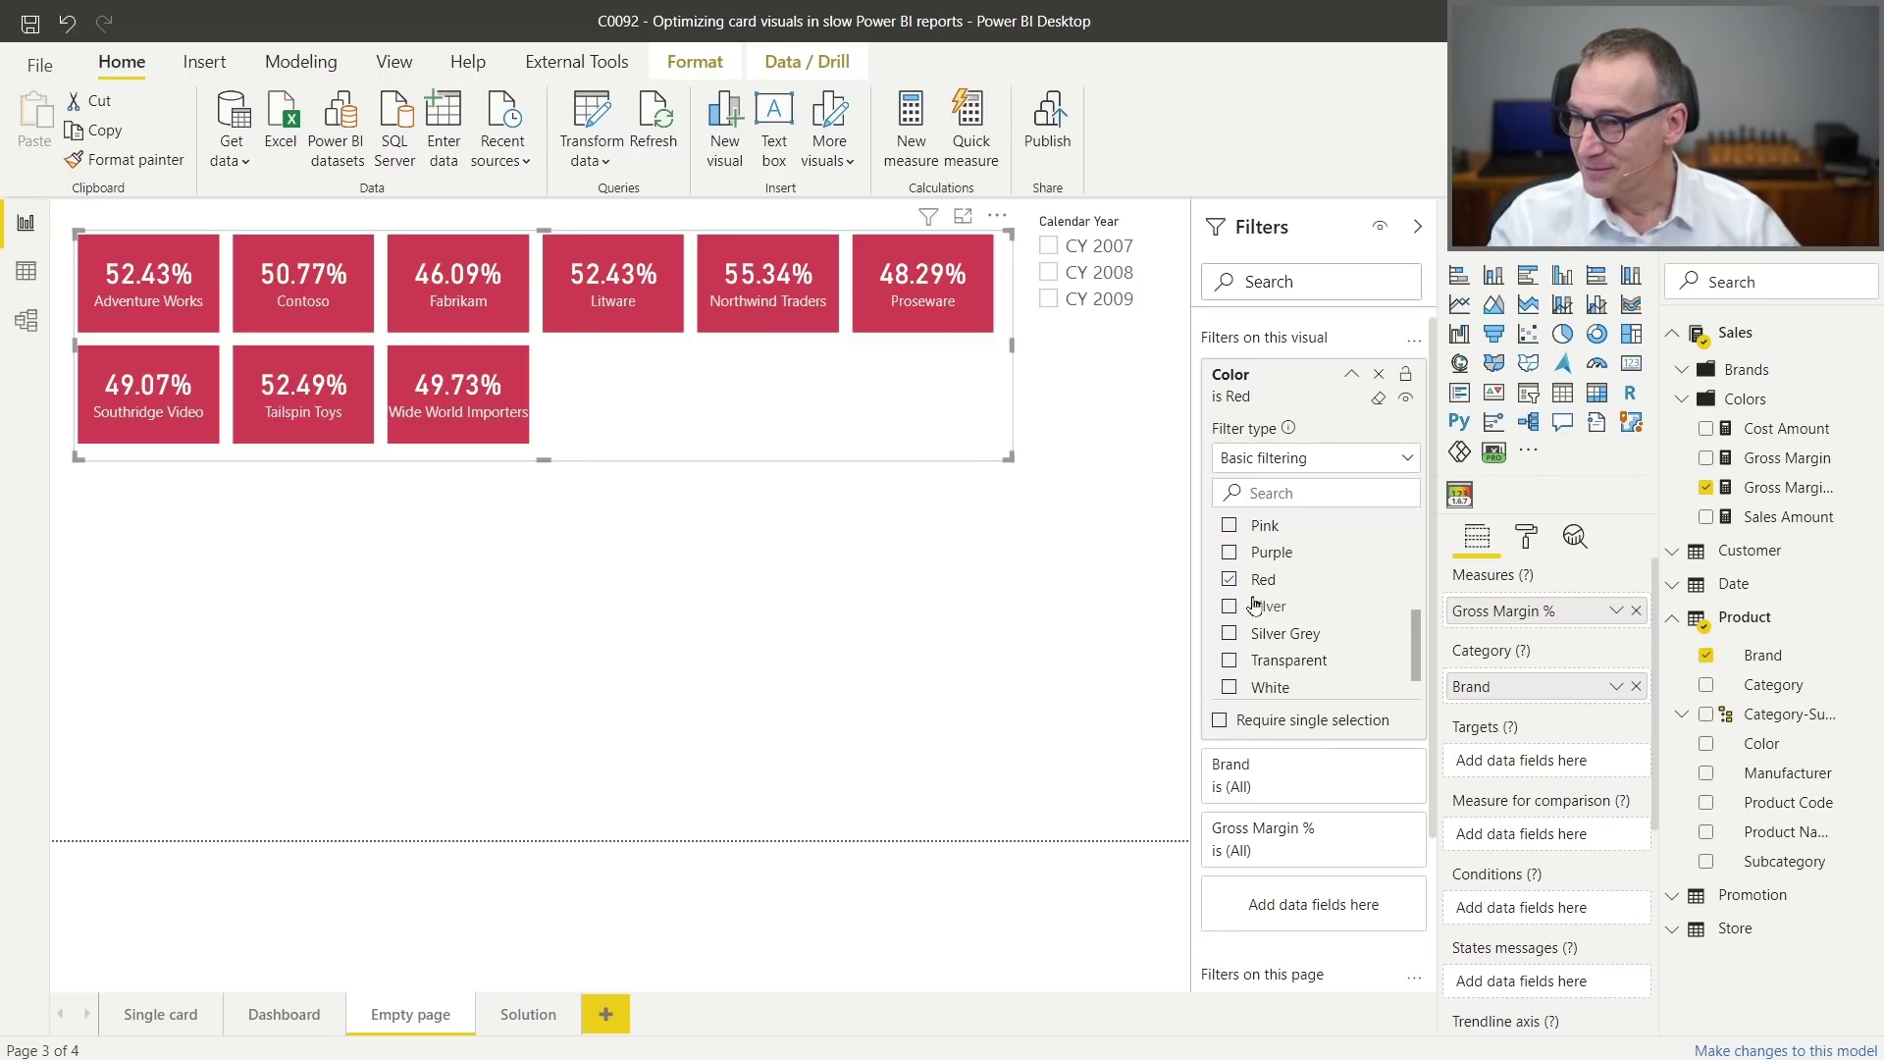
mouse_move(283, 1015)
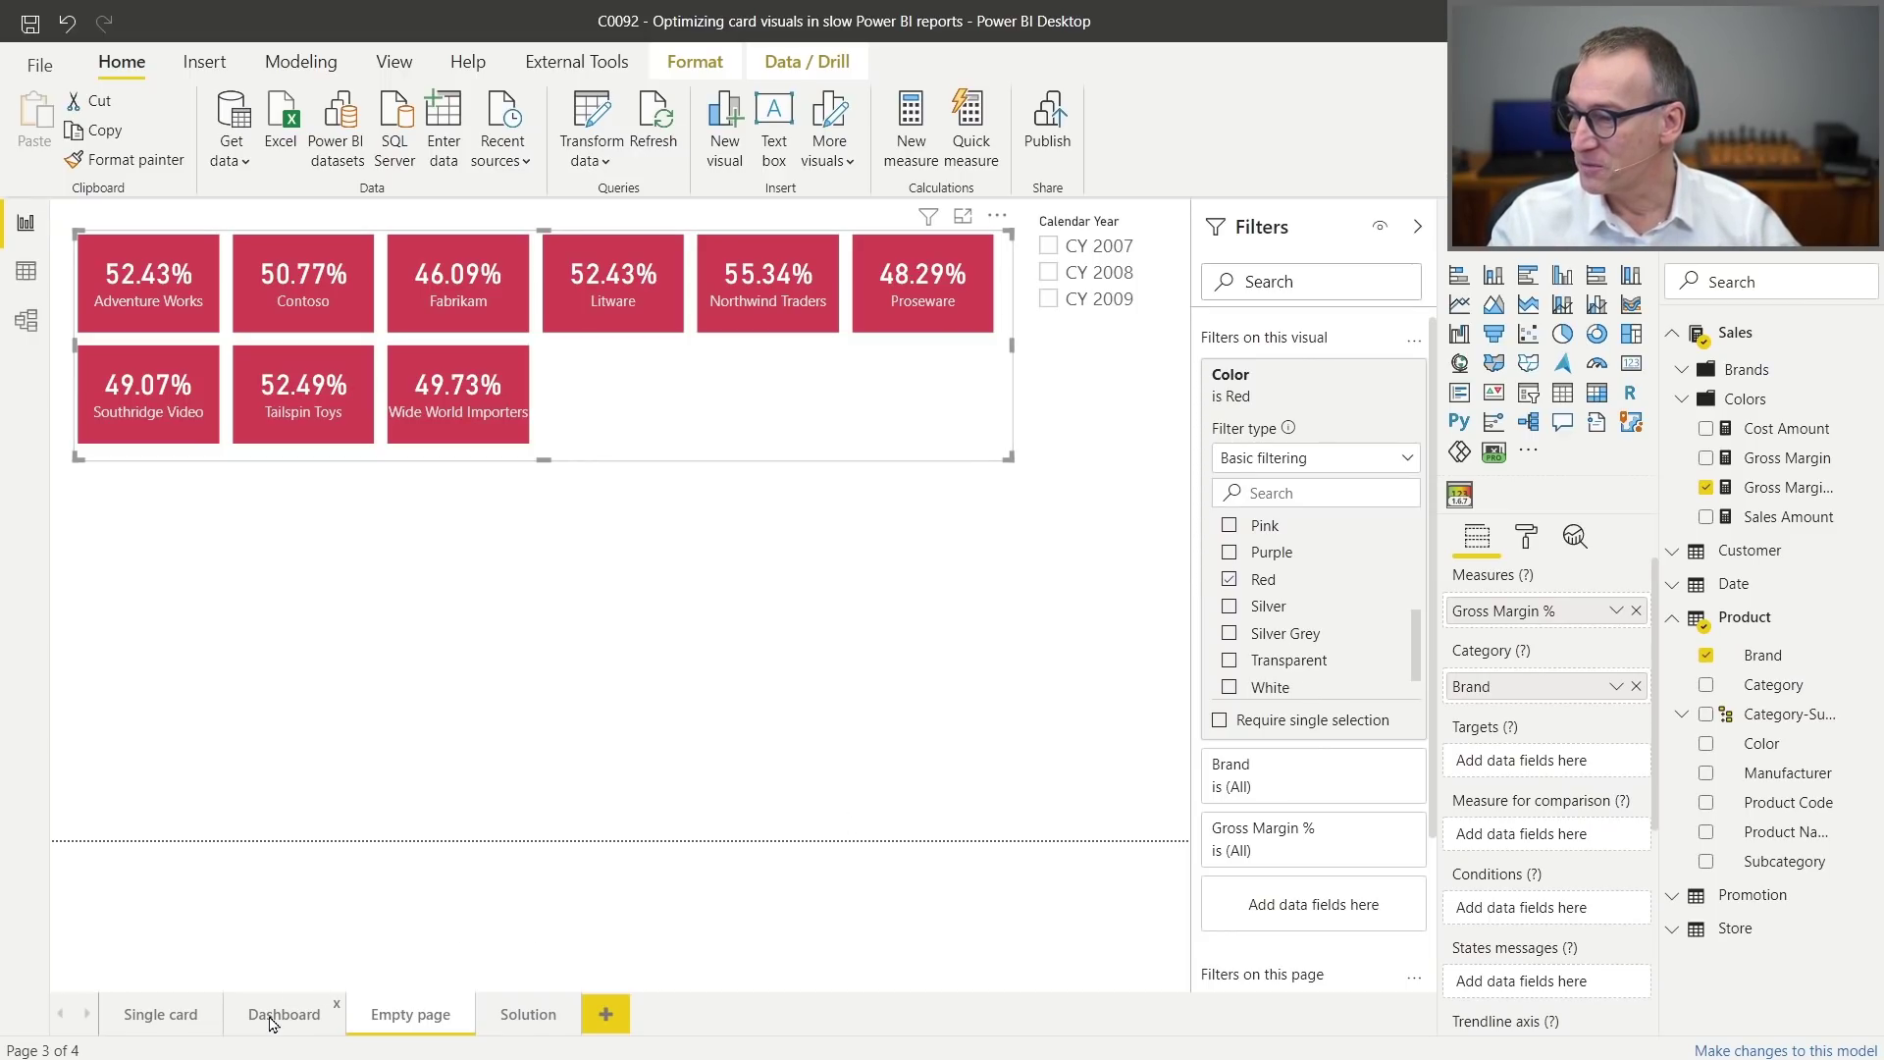
Delete the Color filter from the per-brand card visual so all eleven brands return.
click(273, 1023)
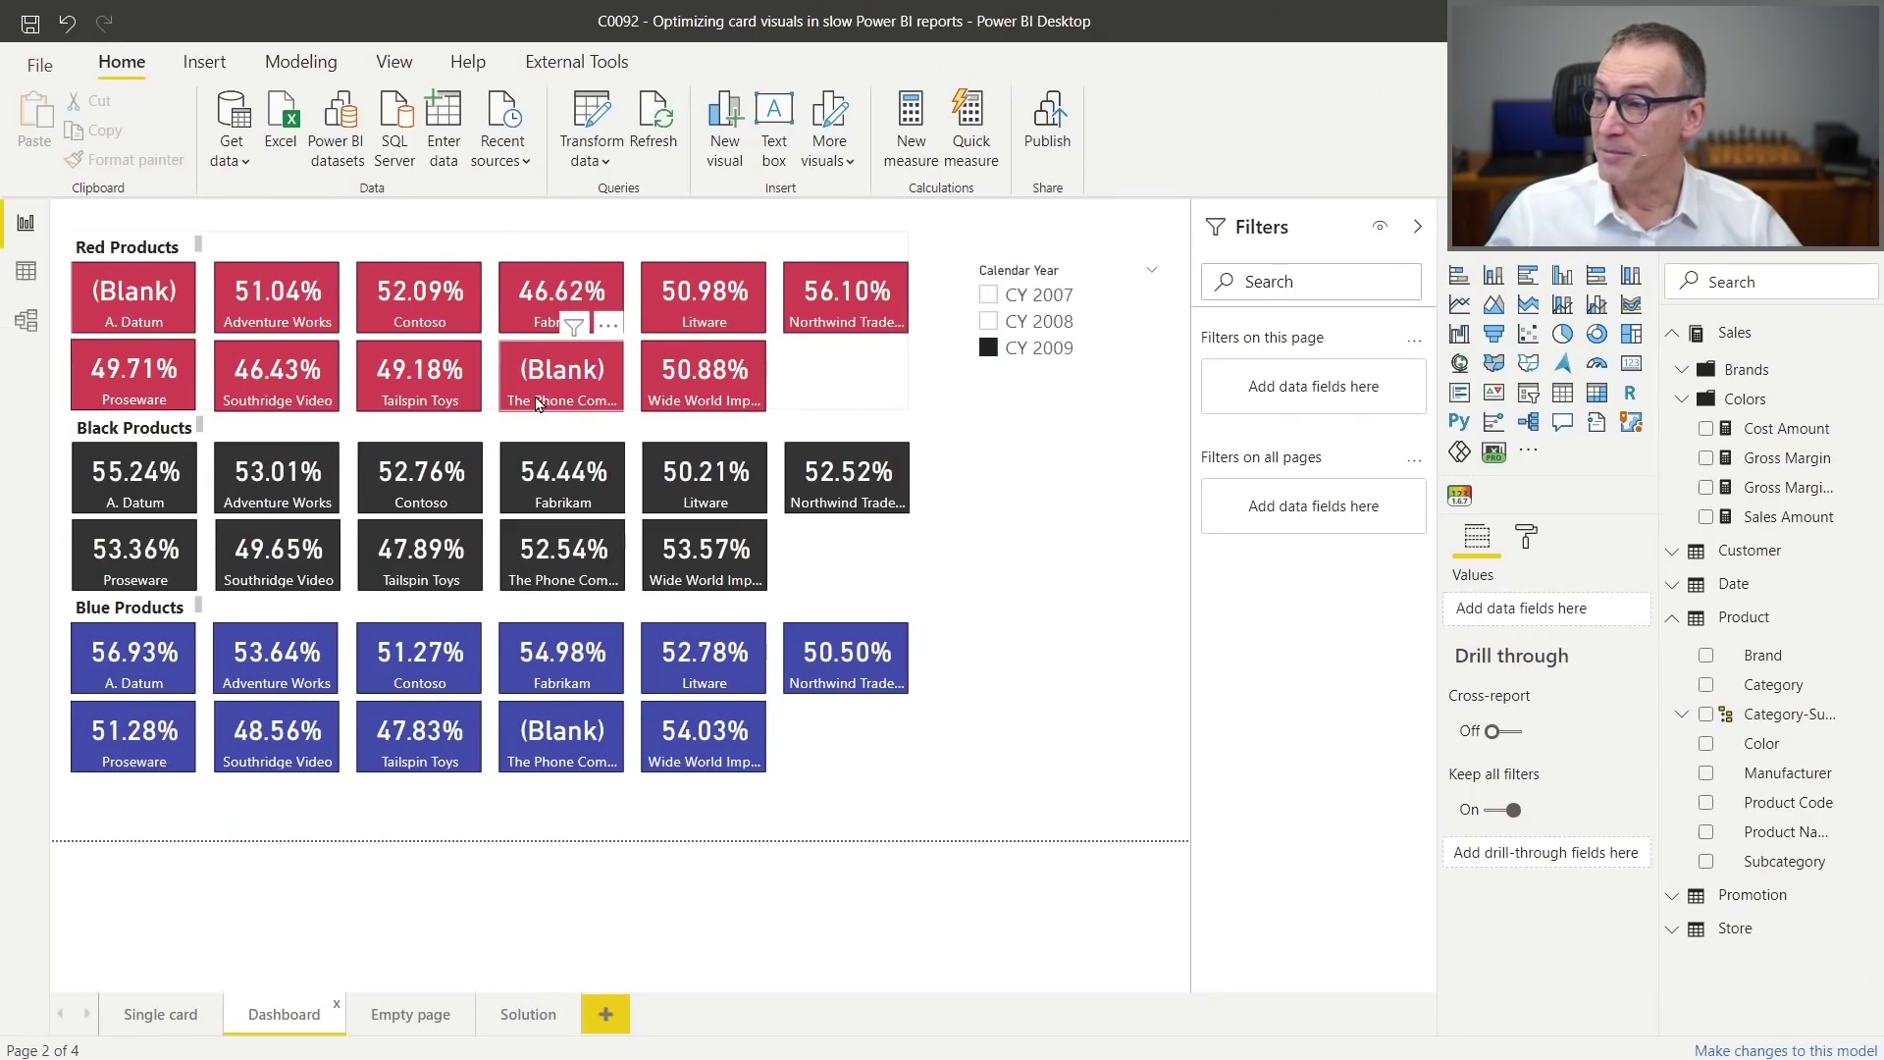
mouse_move(410, 1015)
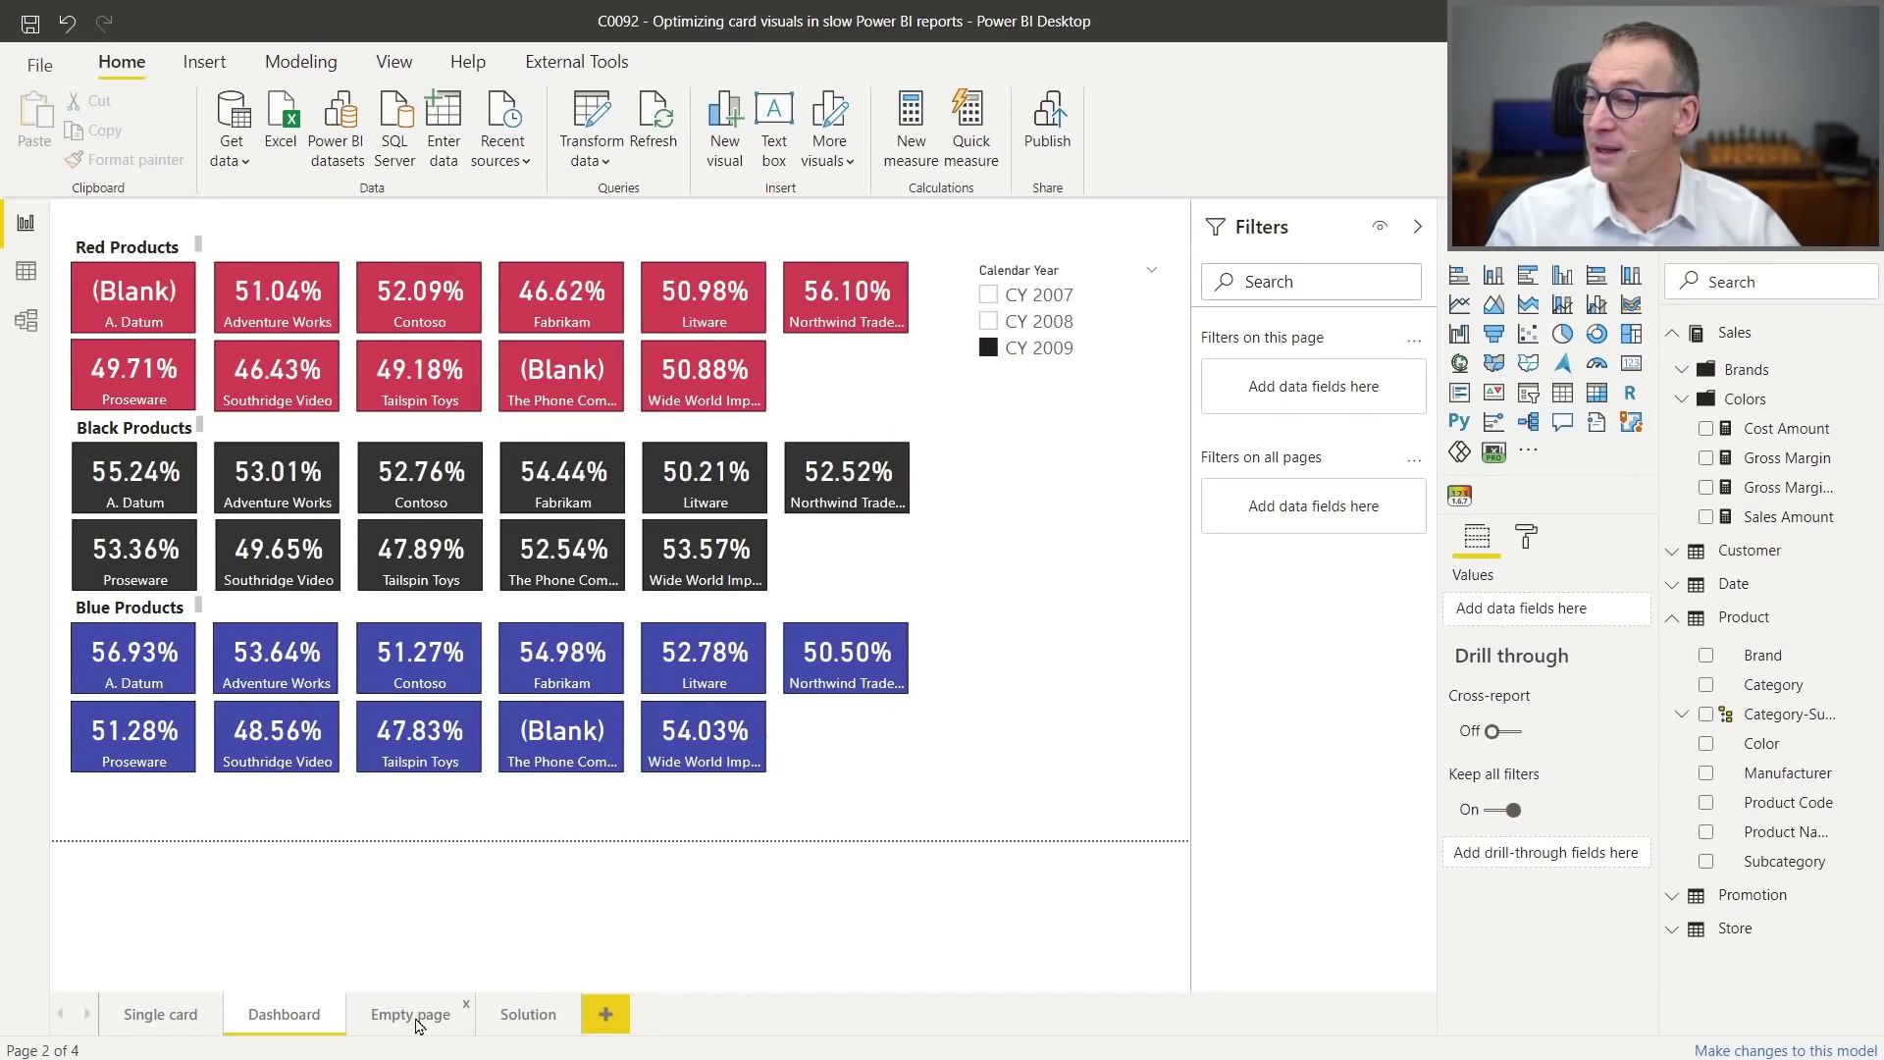
click(417, 1025)
click(677, 391)
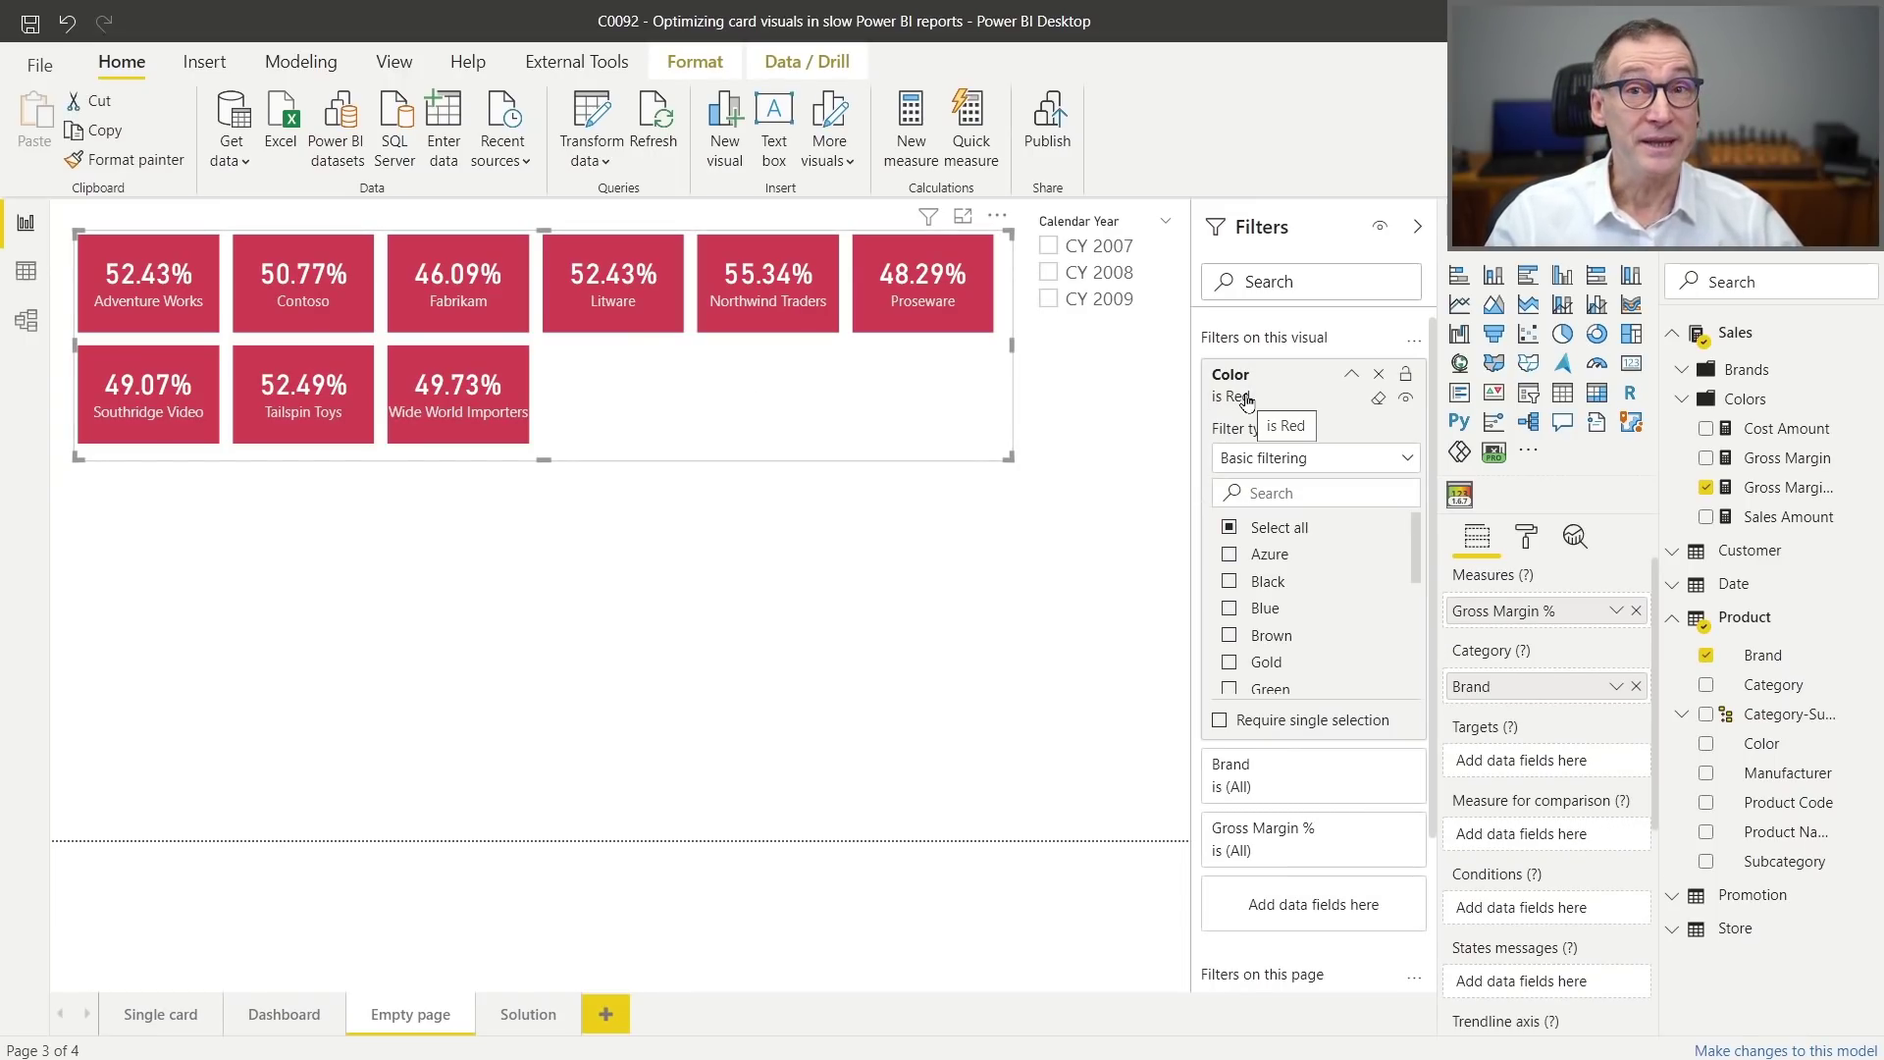
click(1378, 375)
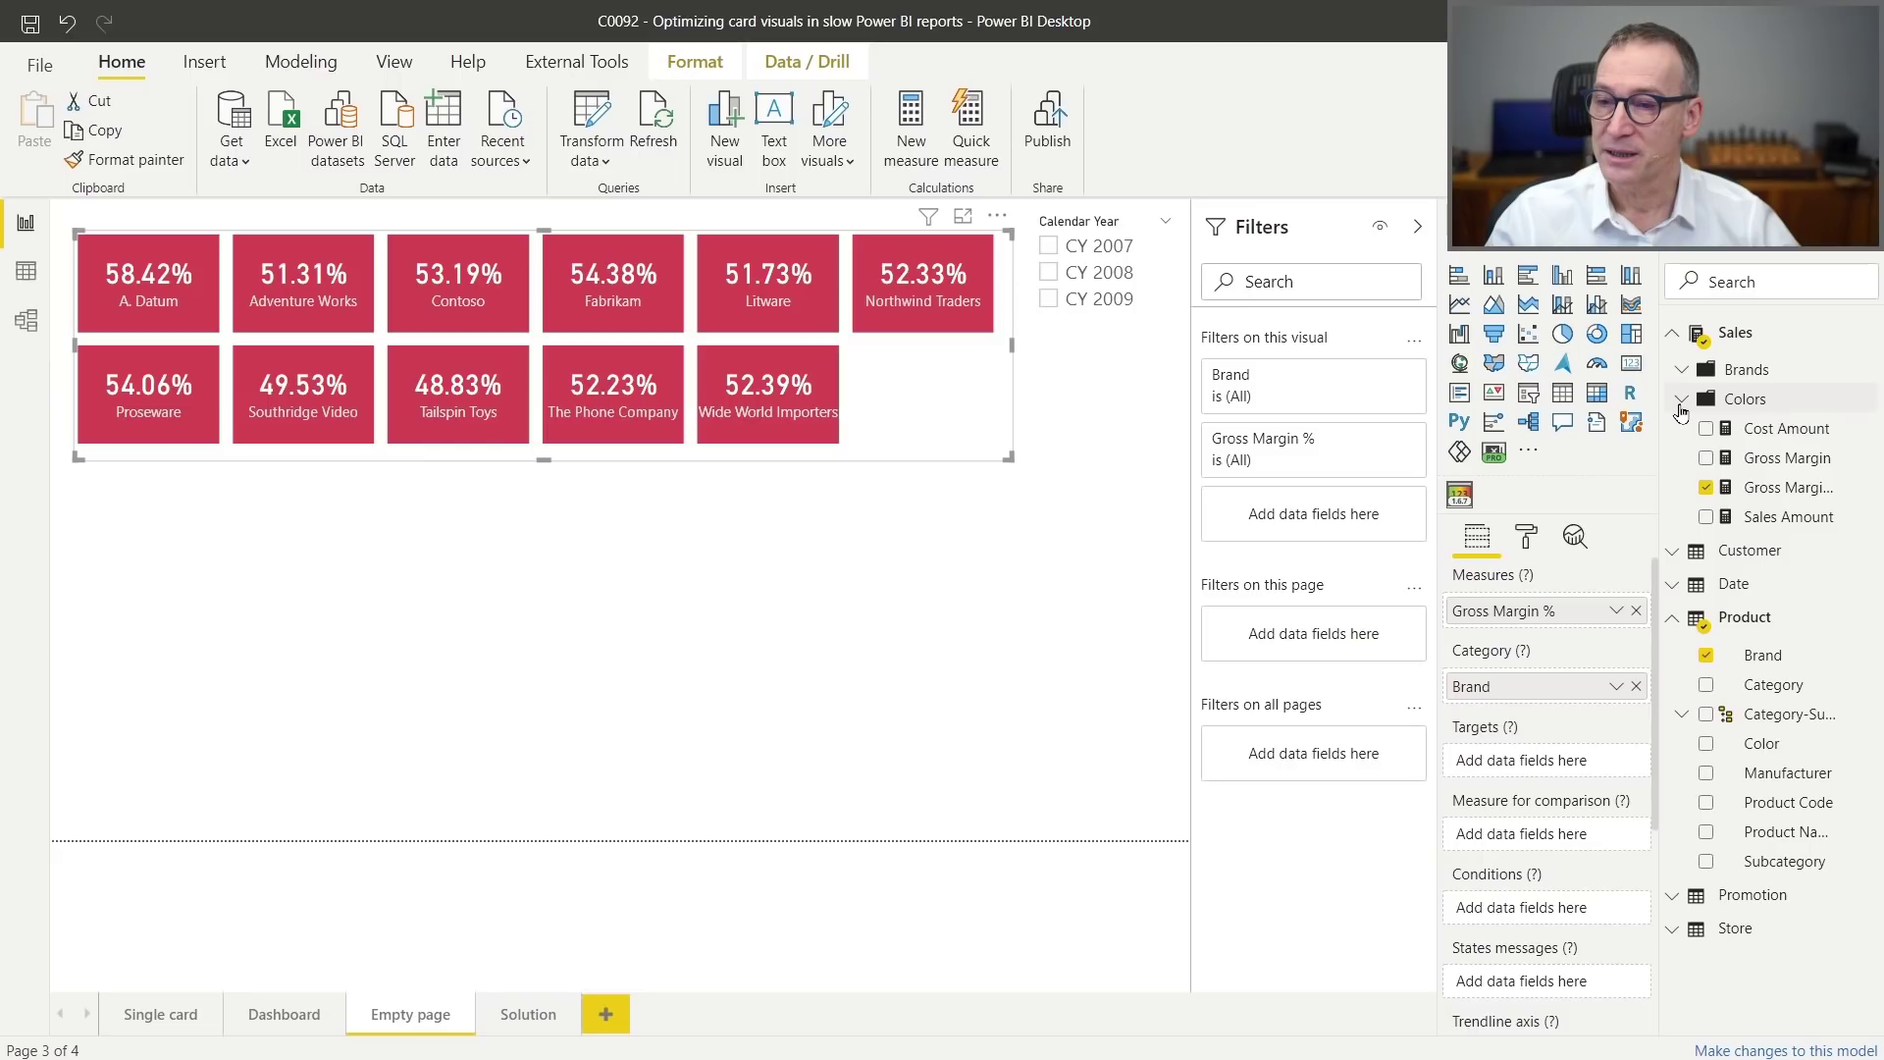
Review the Red Margin DAX, then replace Gross Margin % with Red Margin in the brand cards.
click(1681, 402)
click(1791, 487)
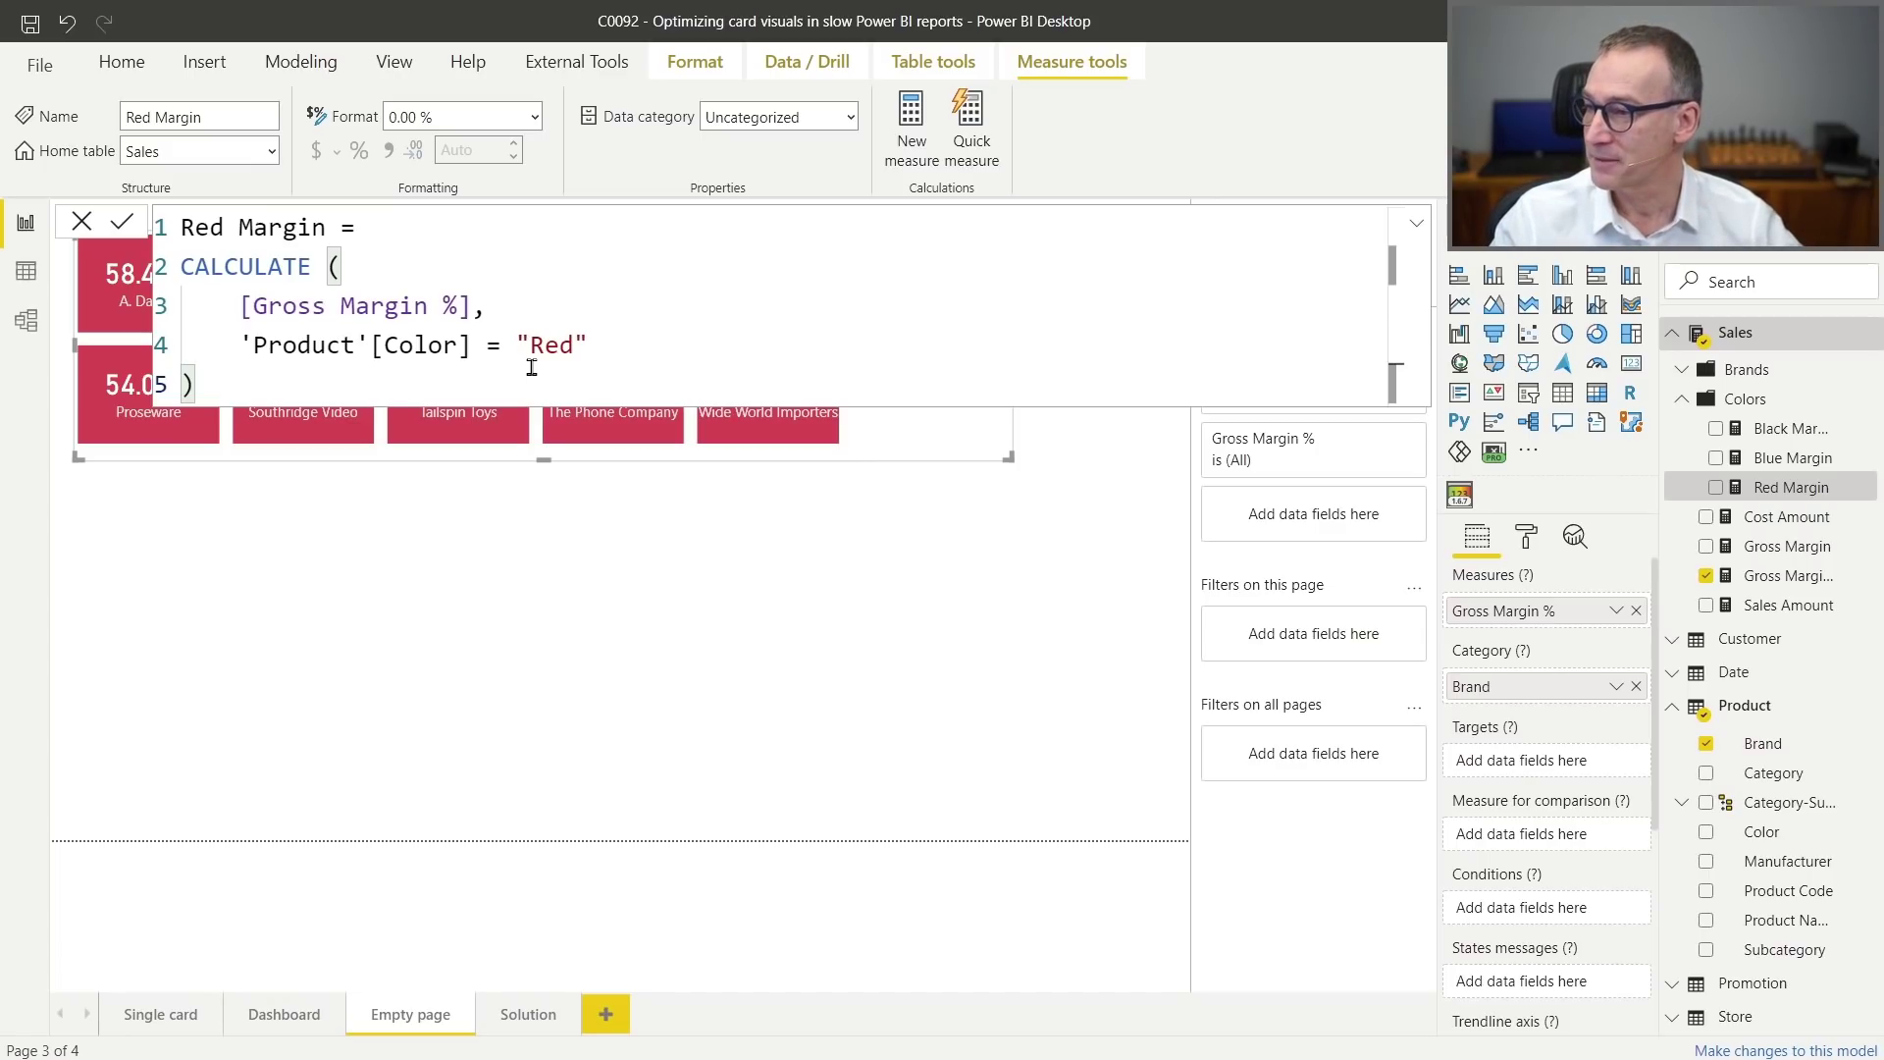
key(Escape)
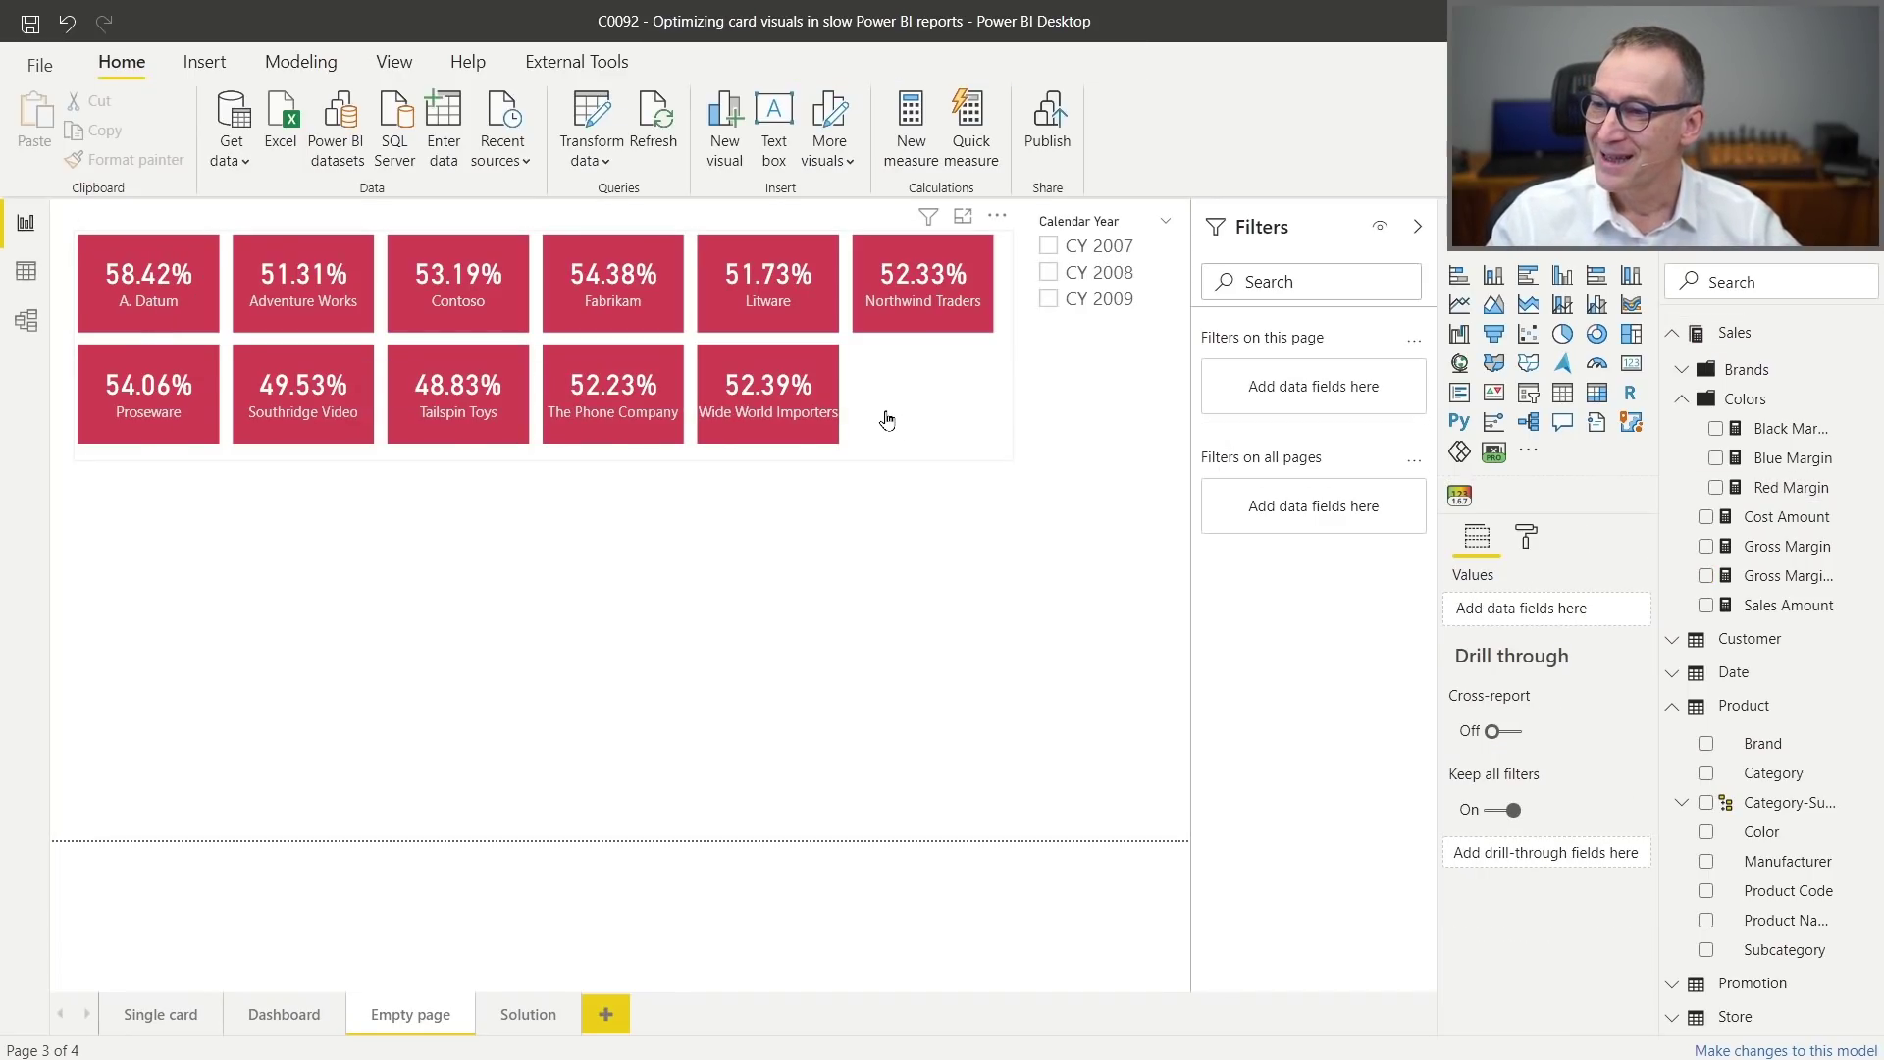
click(1707, 577)
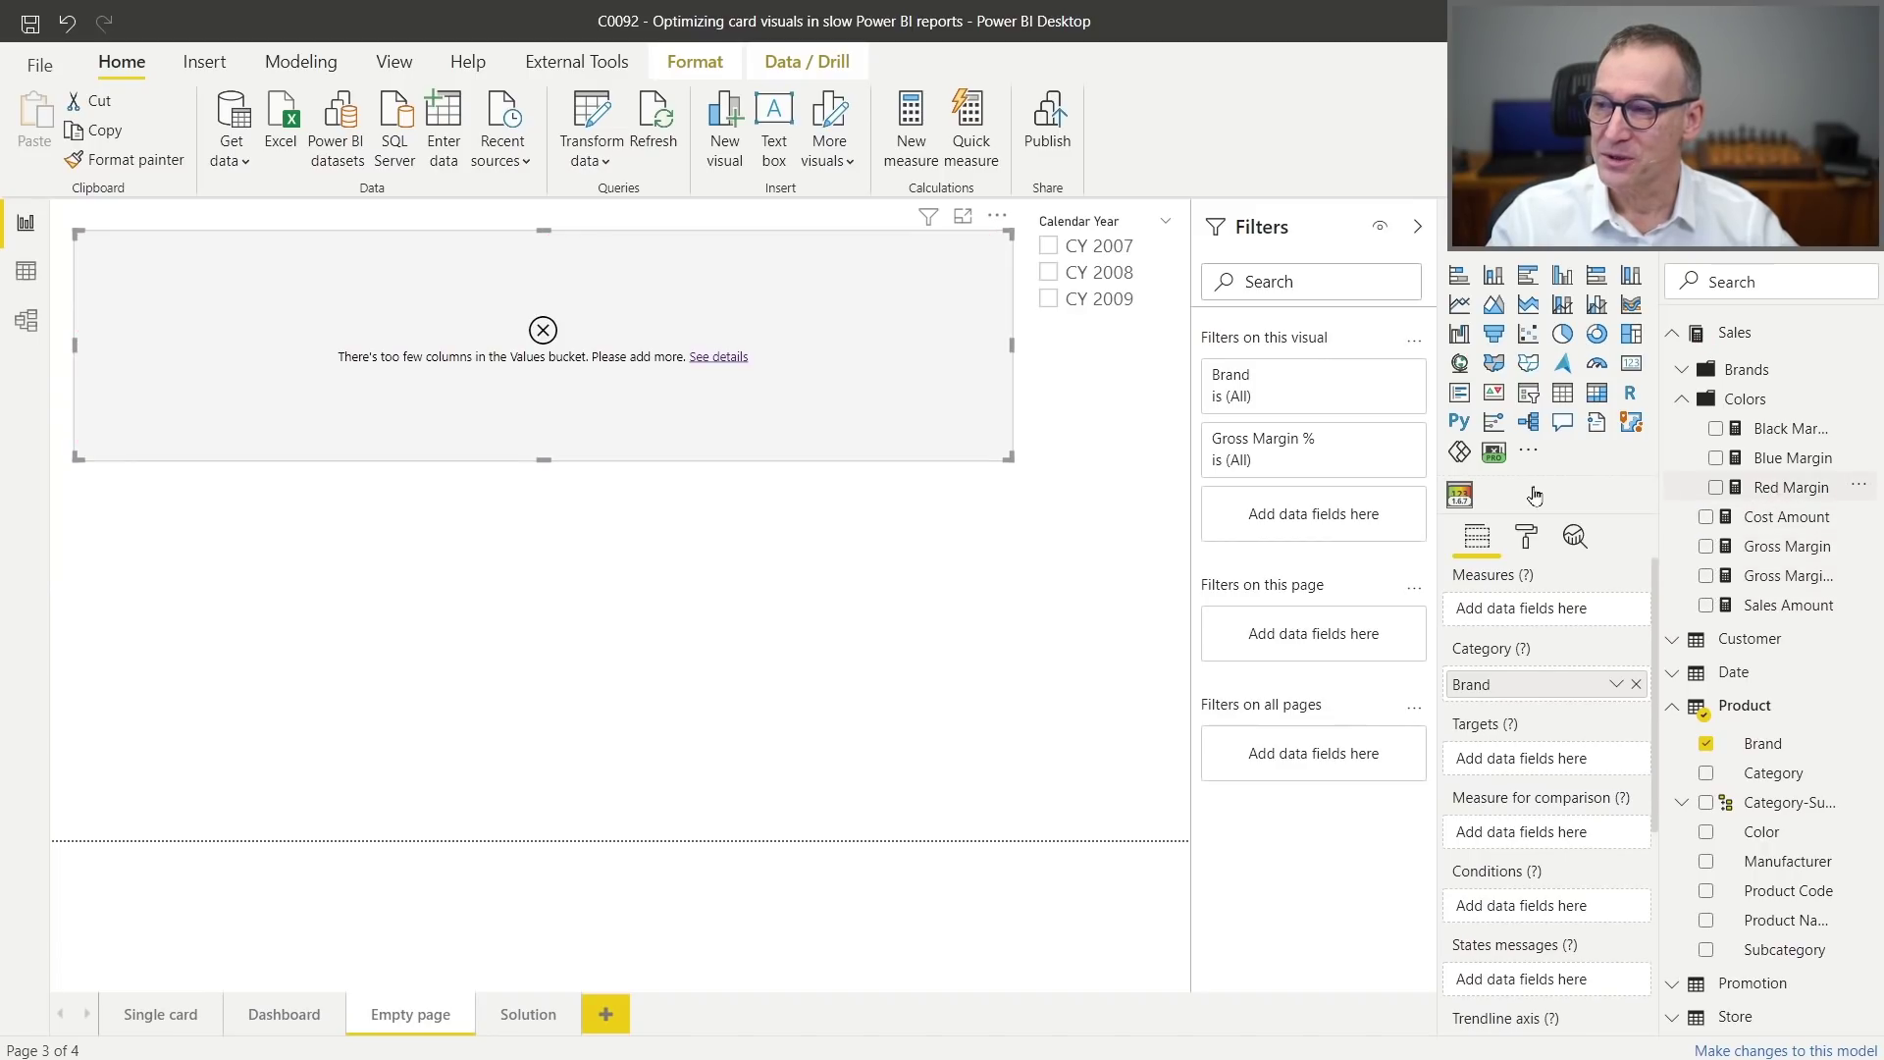
drag(1778, 487, 710, 382)
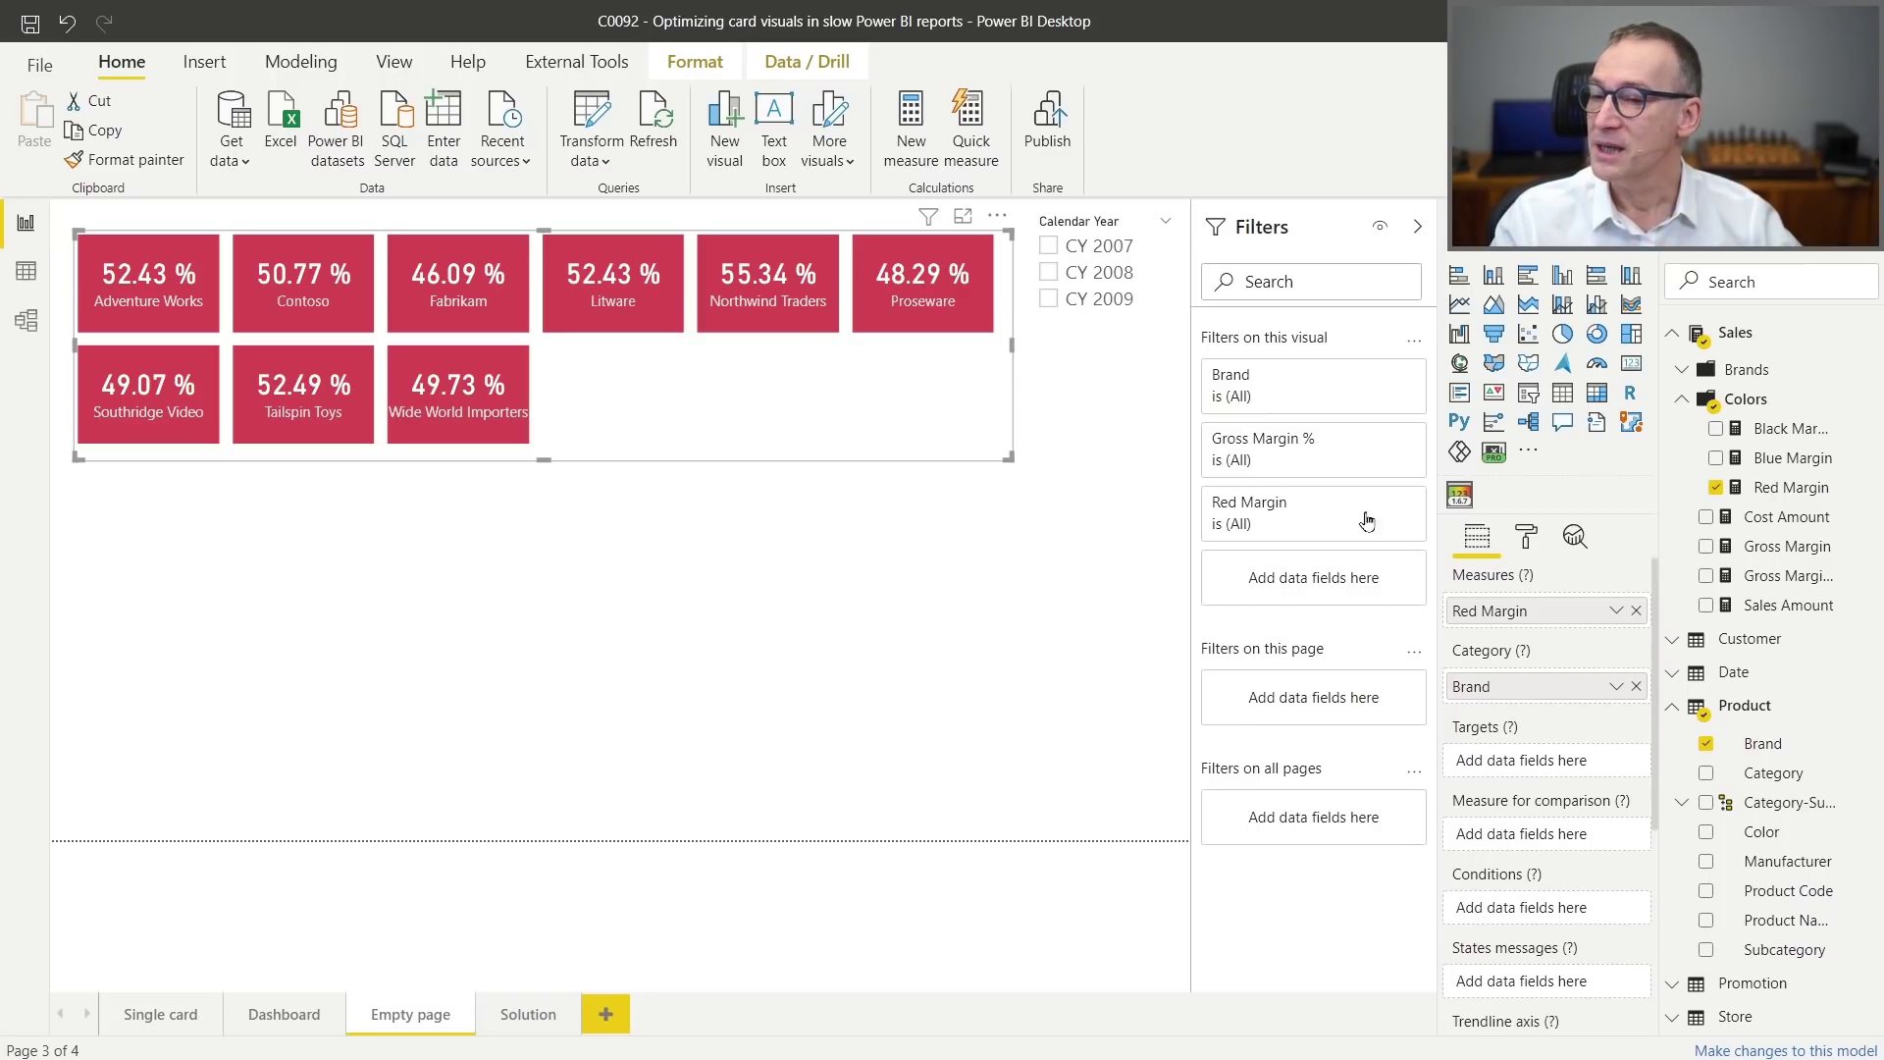
click(1779, 491)
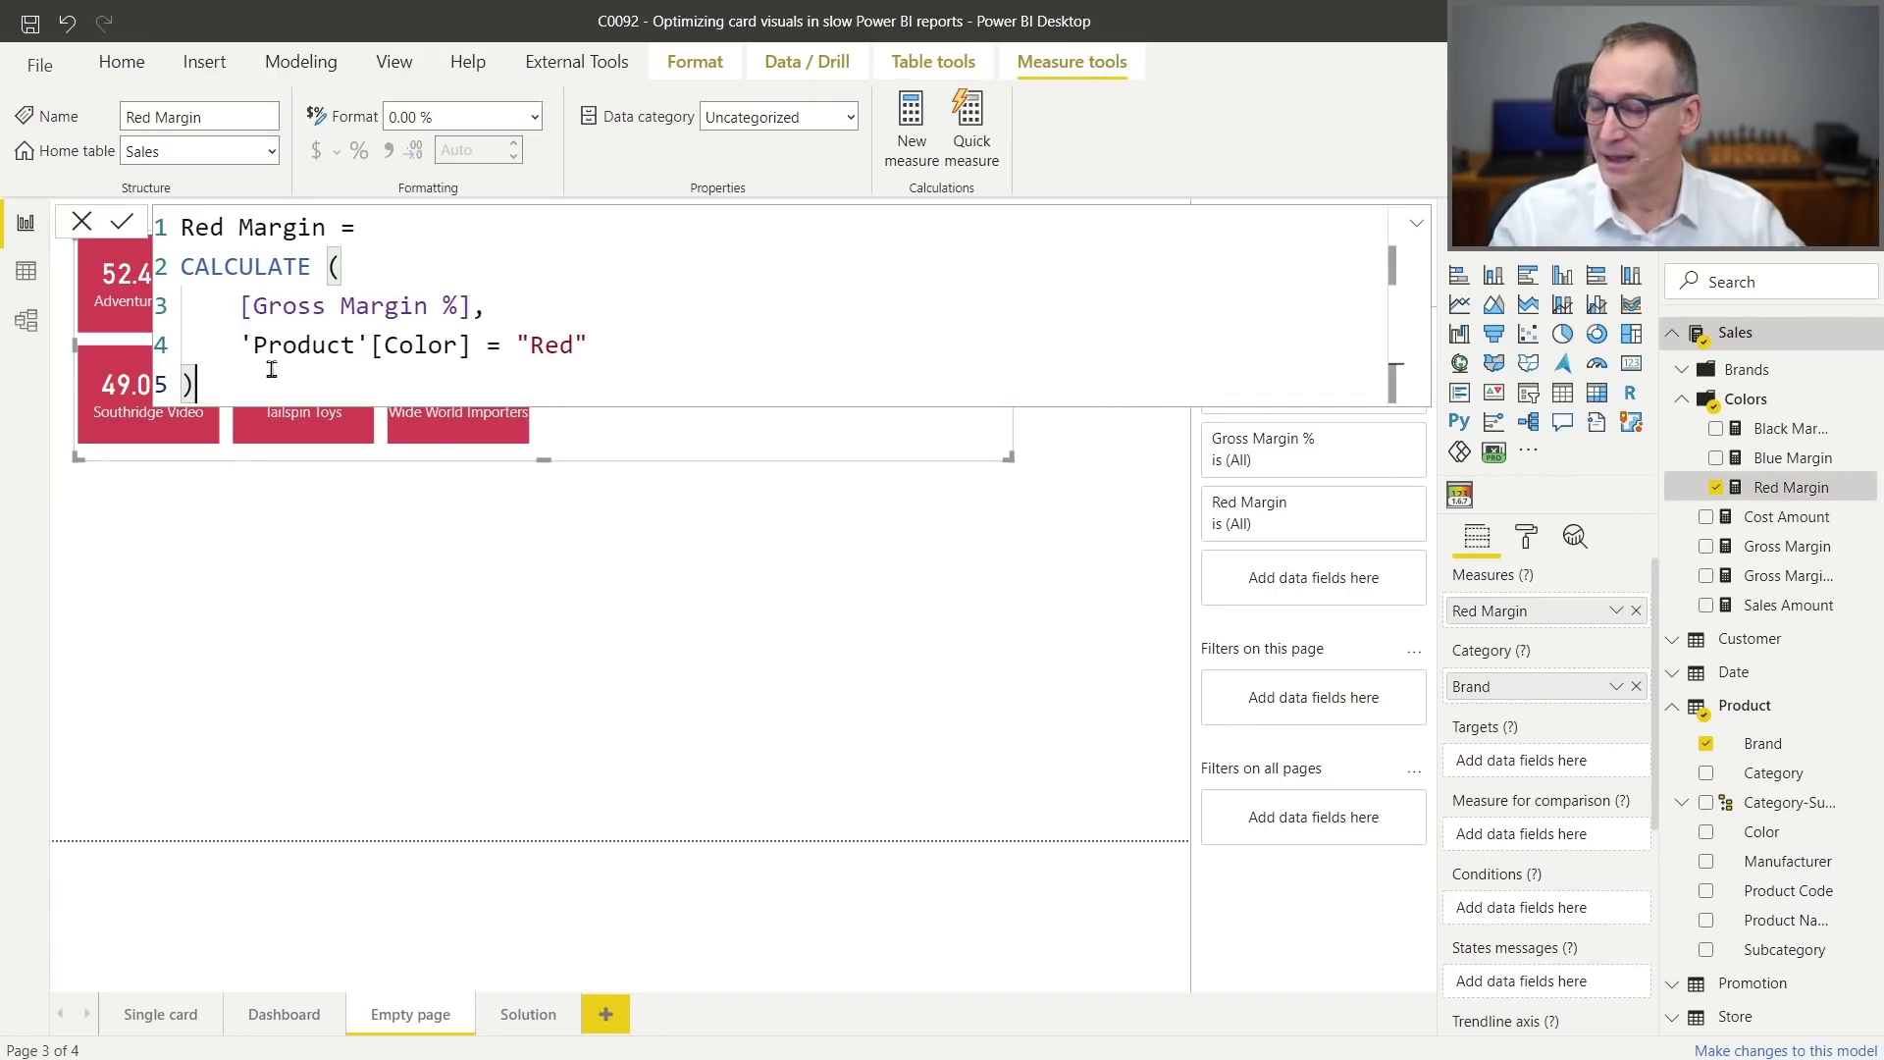
Append + 0 to the Red Margin CALCULATE formula so blank brands show 0.00%.
text( + 0)
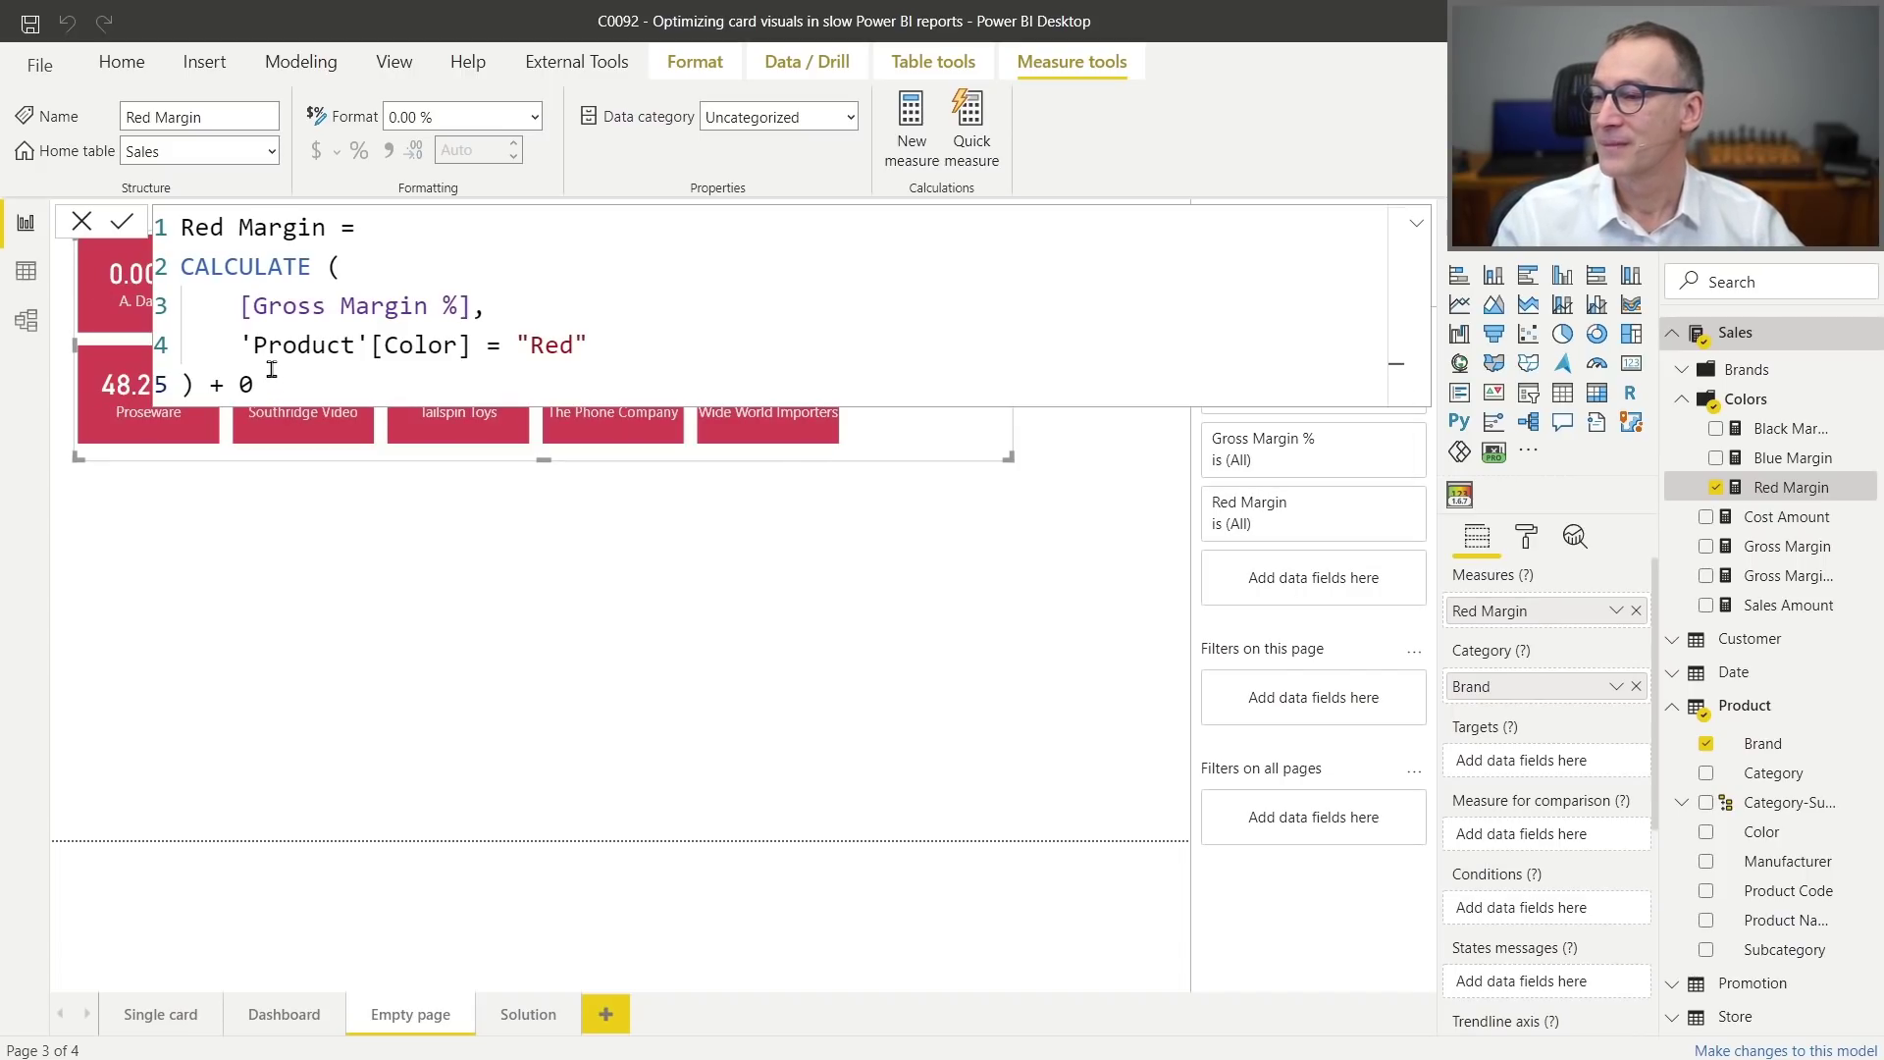
click(912, 454)
mouse_move(613, 395)
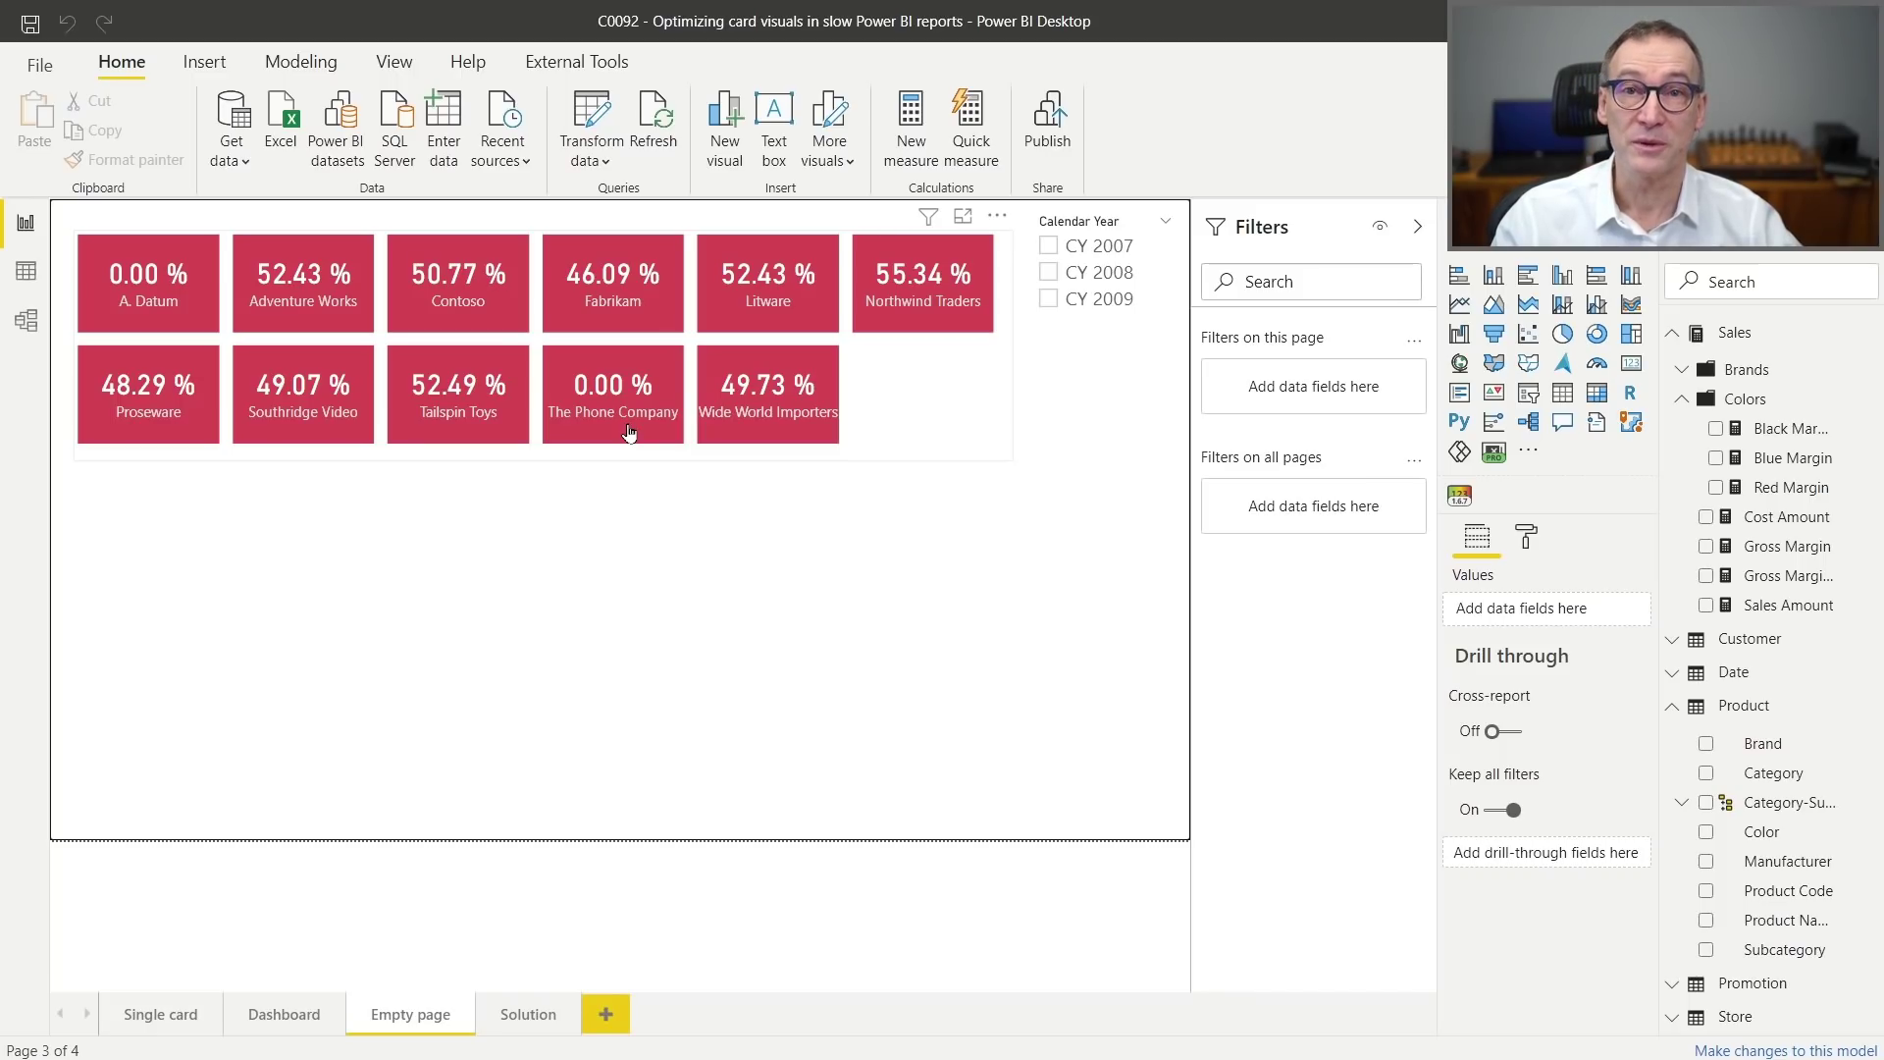
click(931, 423)
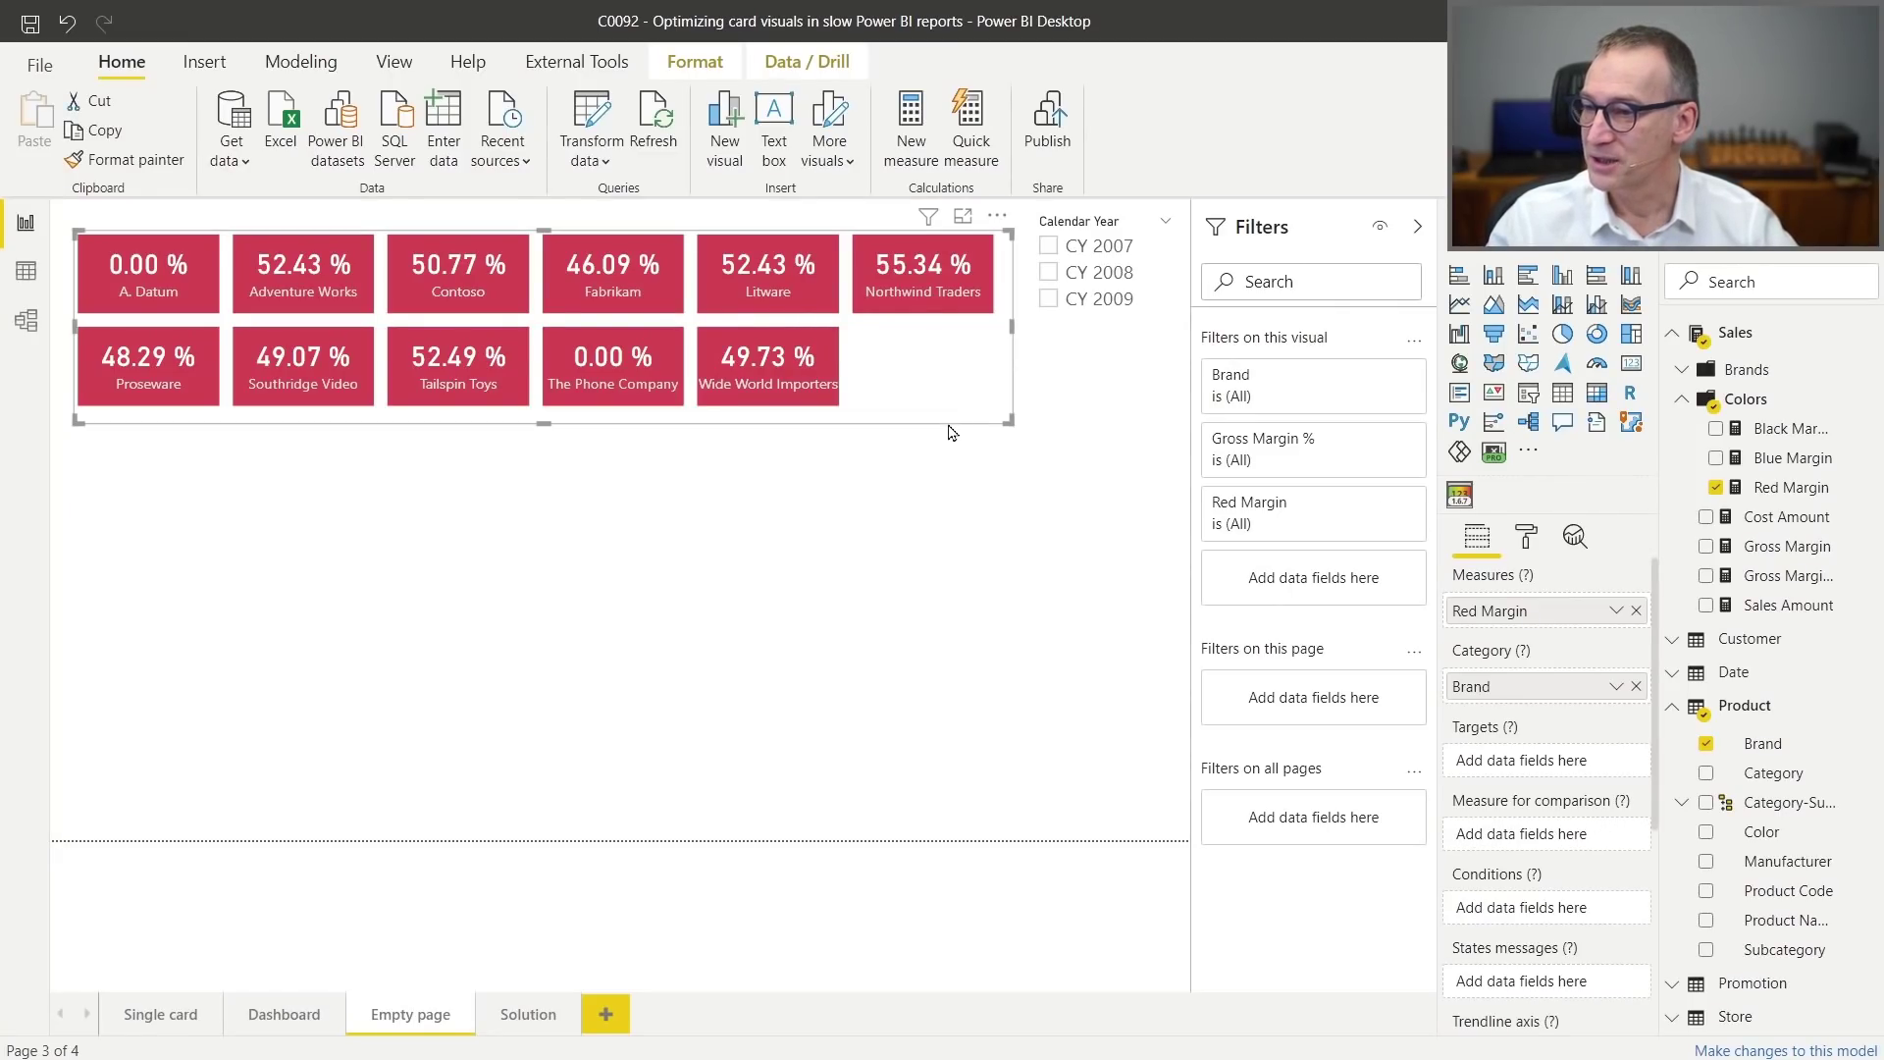
Duplicate the Red Margin card visual twice, stacking the copies below the original.
click(879, 556)
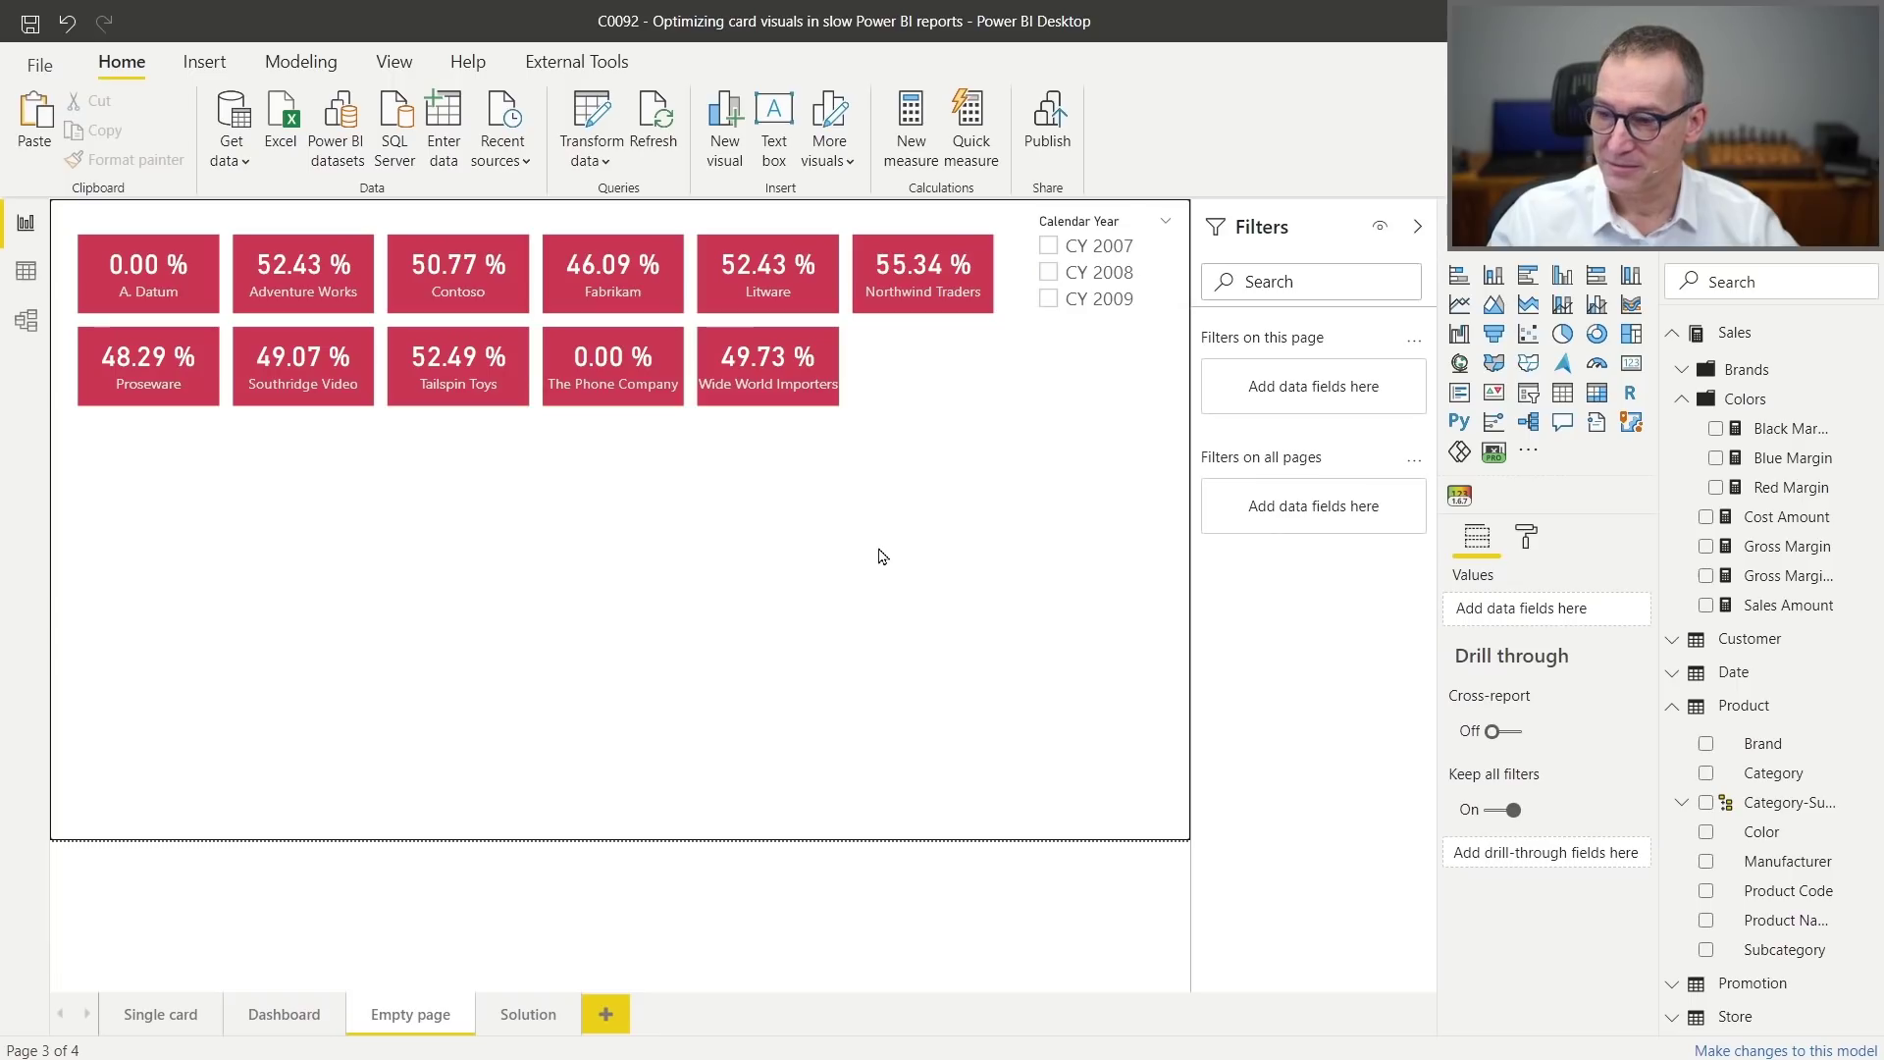
key(ctrl+z)
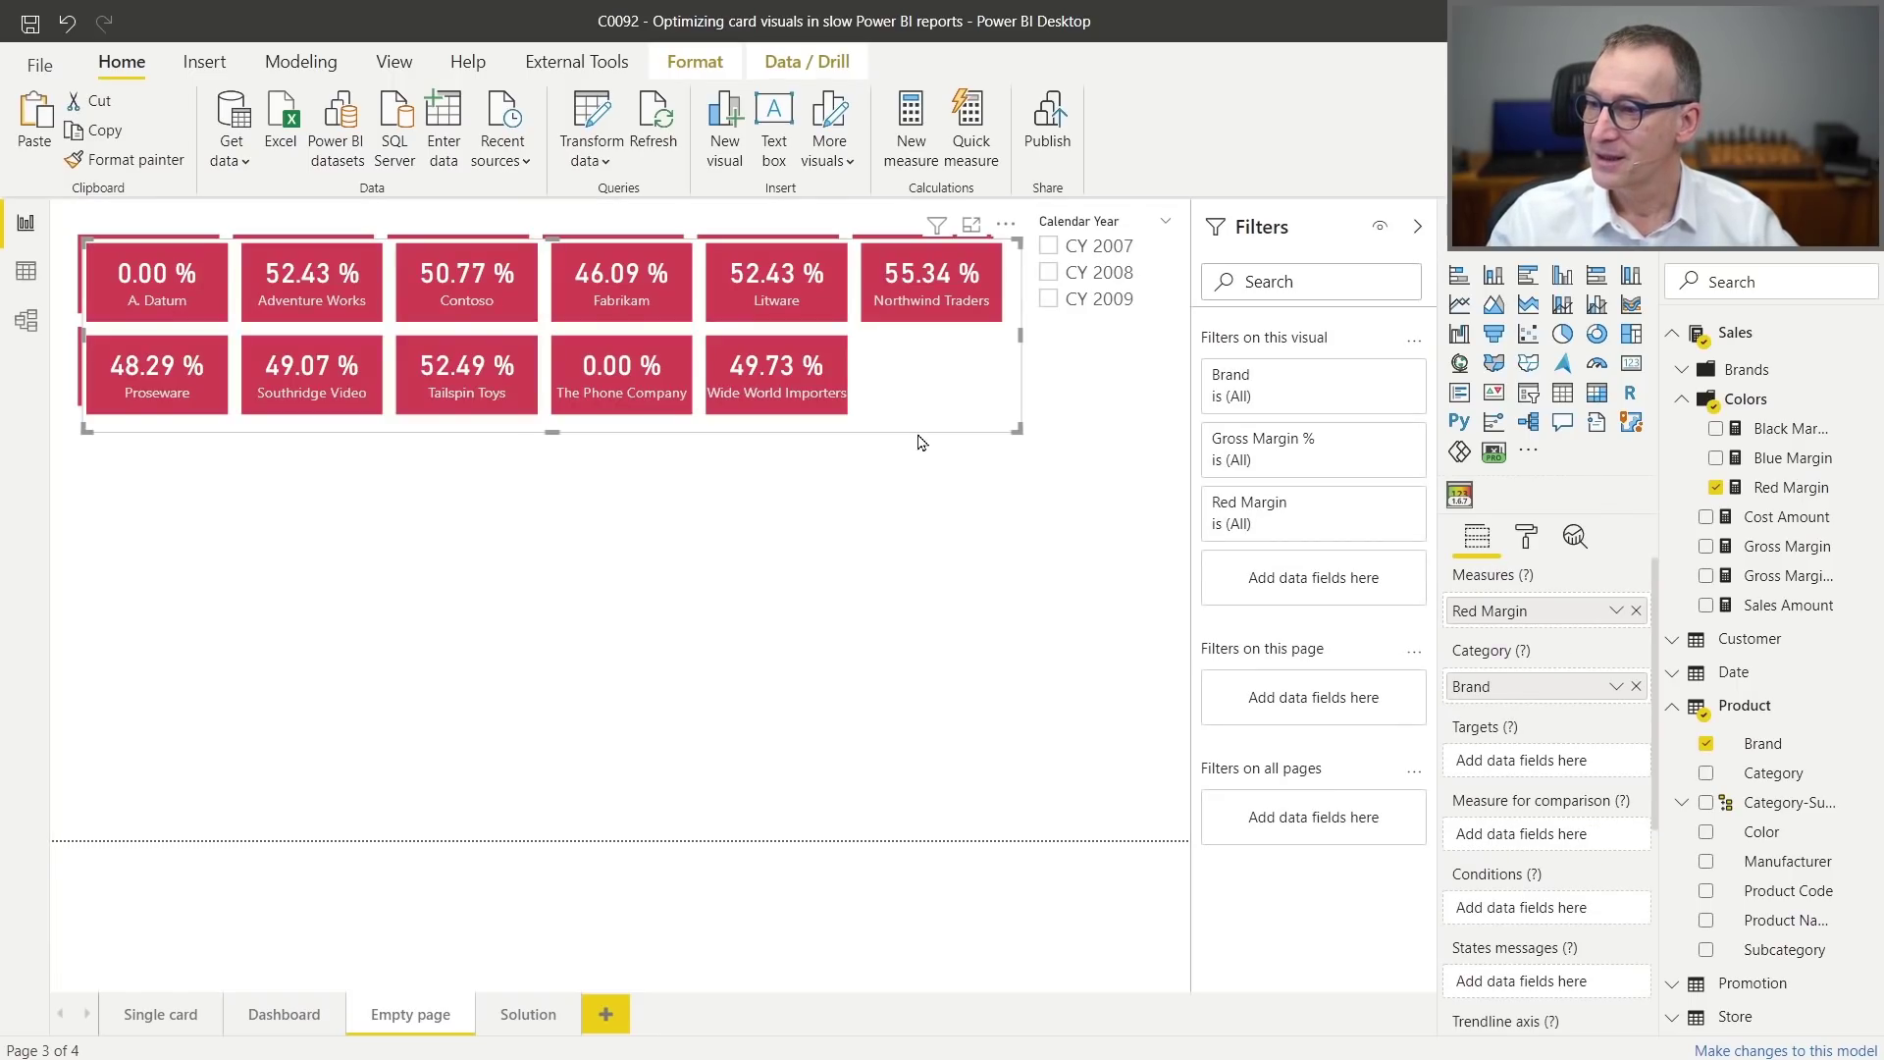
click(920, 441)
click(922, 387)
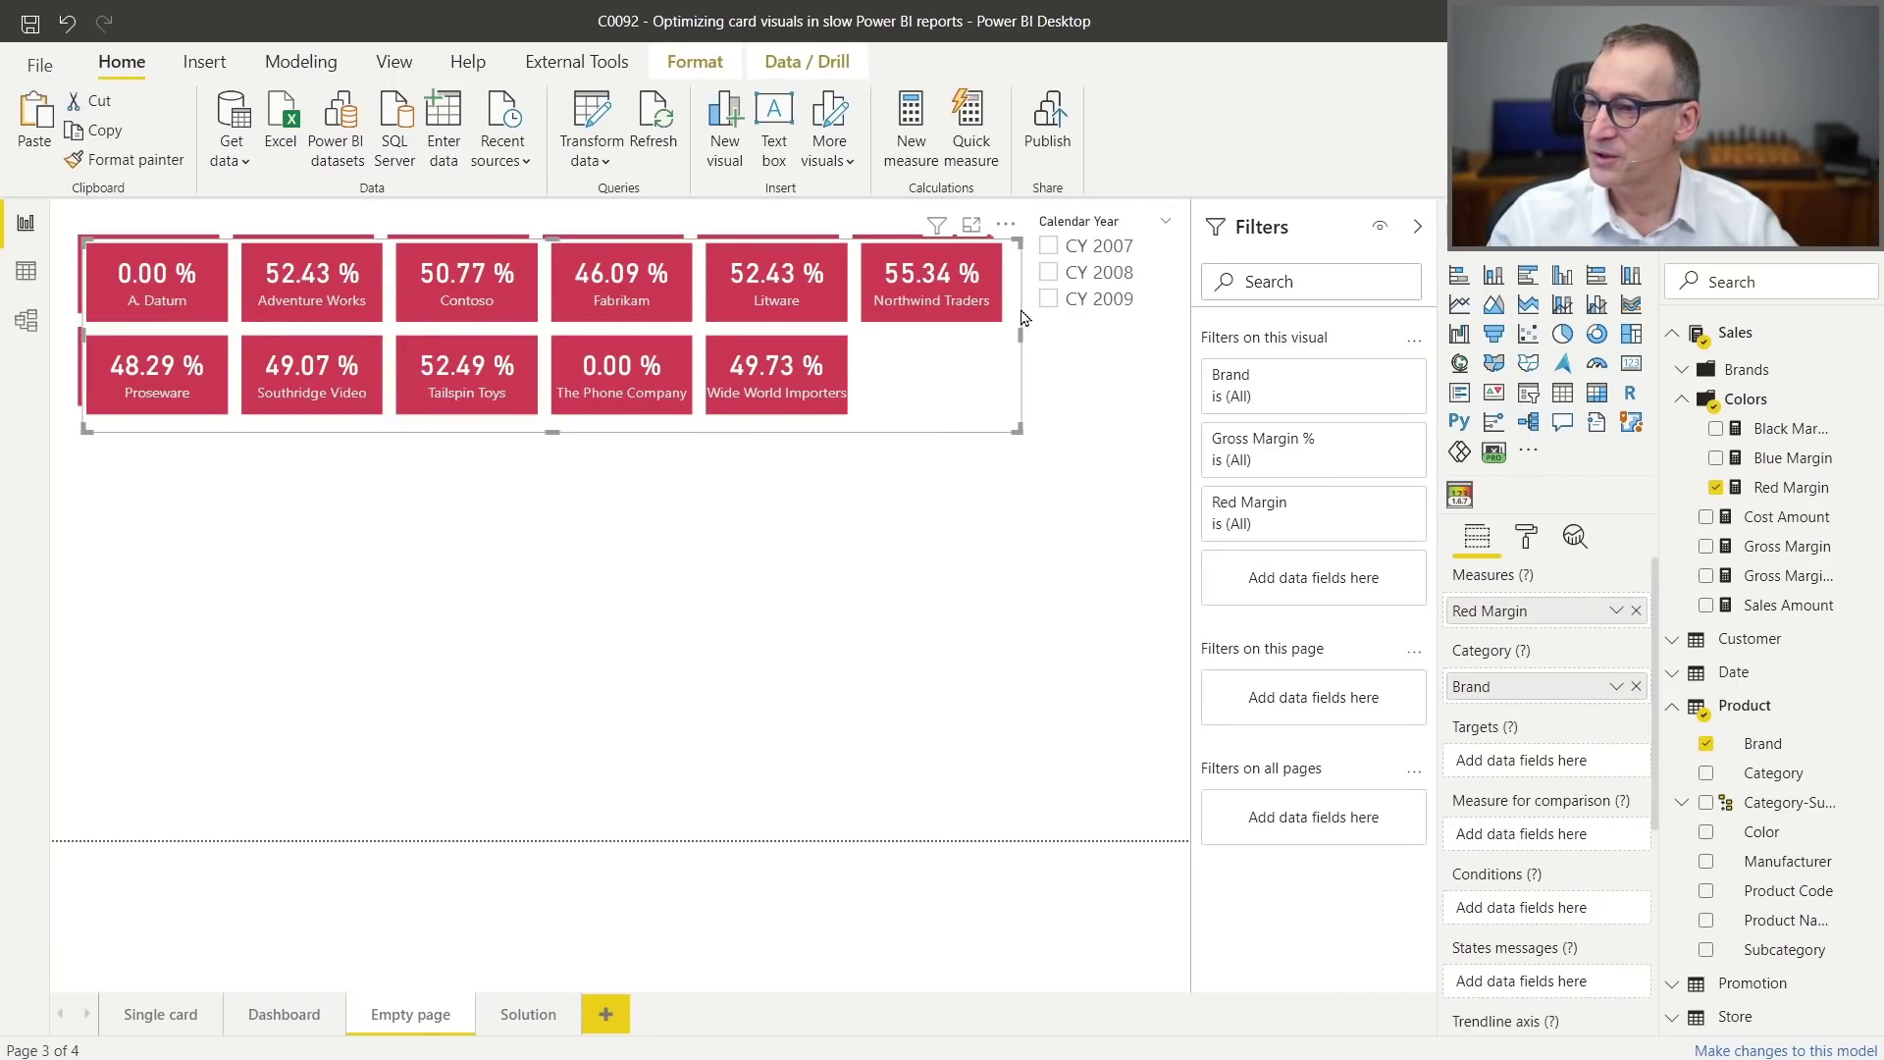
key(ctrl+c)
key(ctrl+v)
drag(1020, 317, 1015, 501)
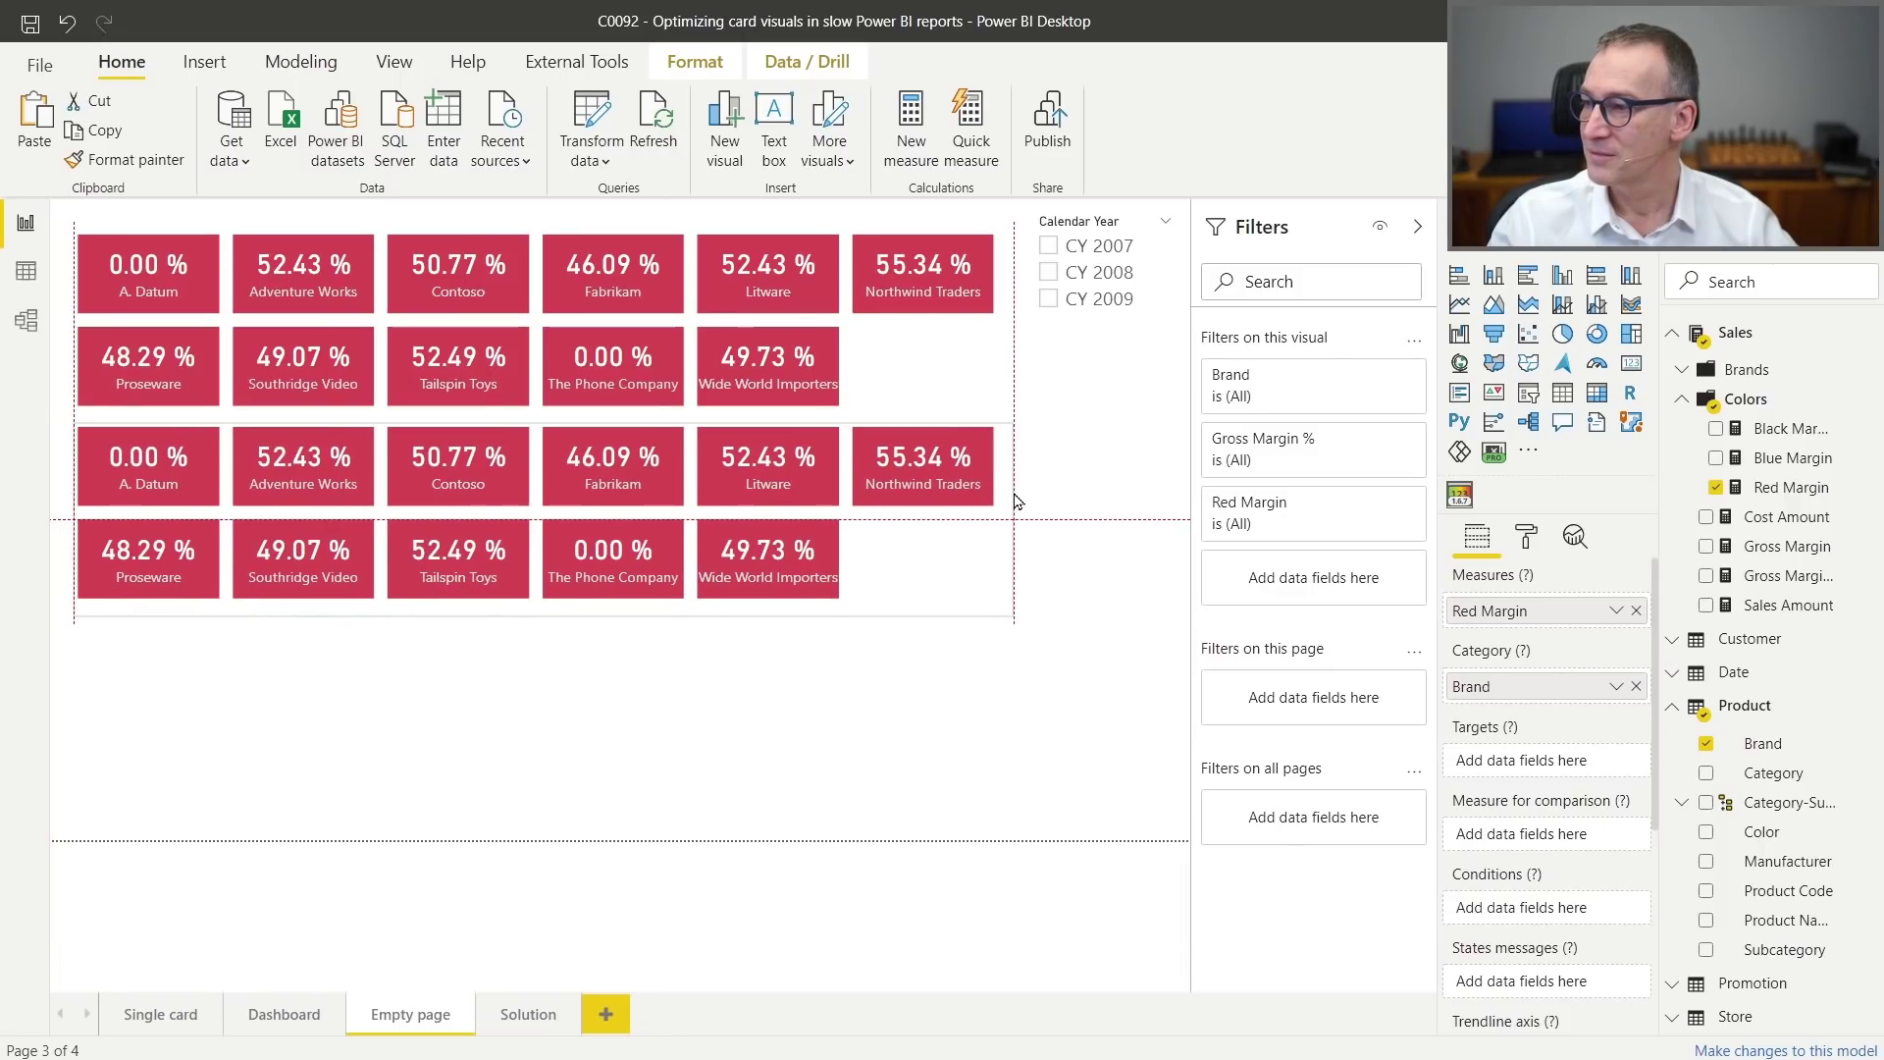
key(Tab)
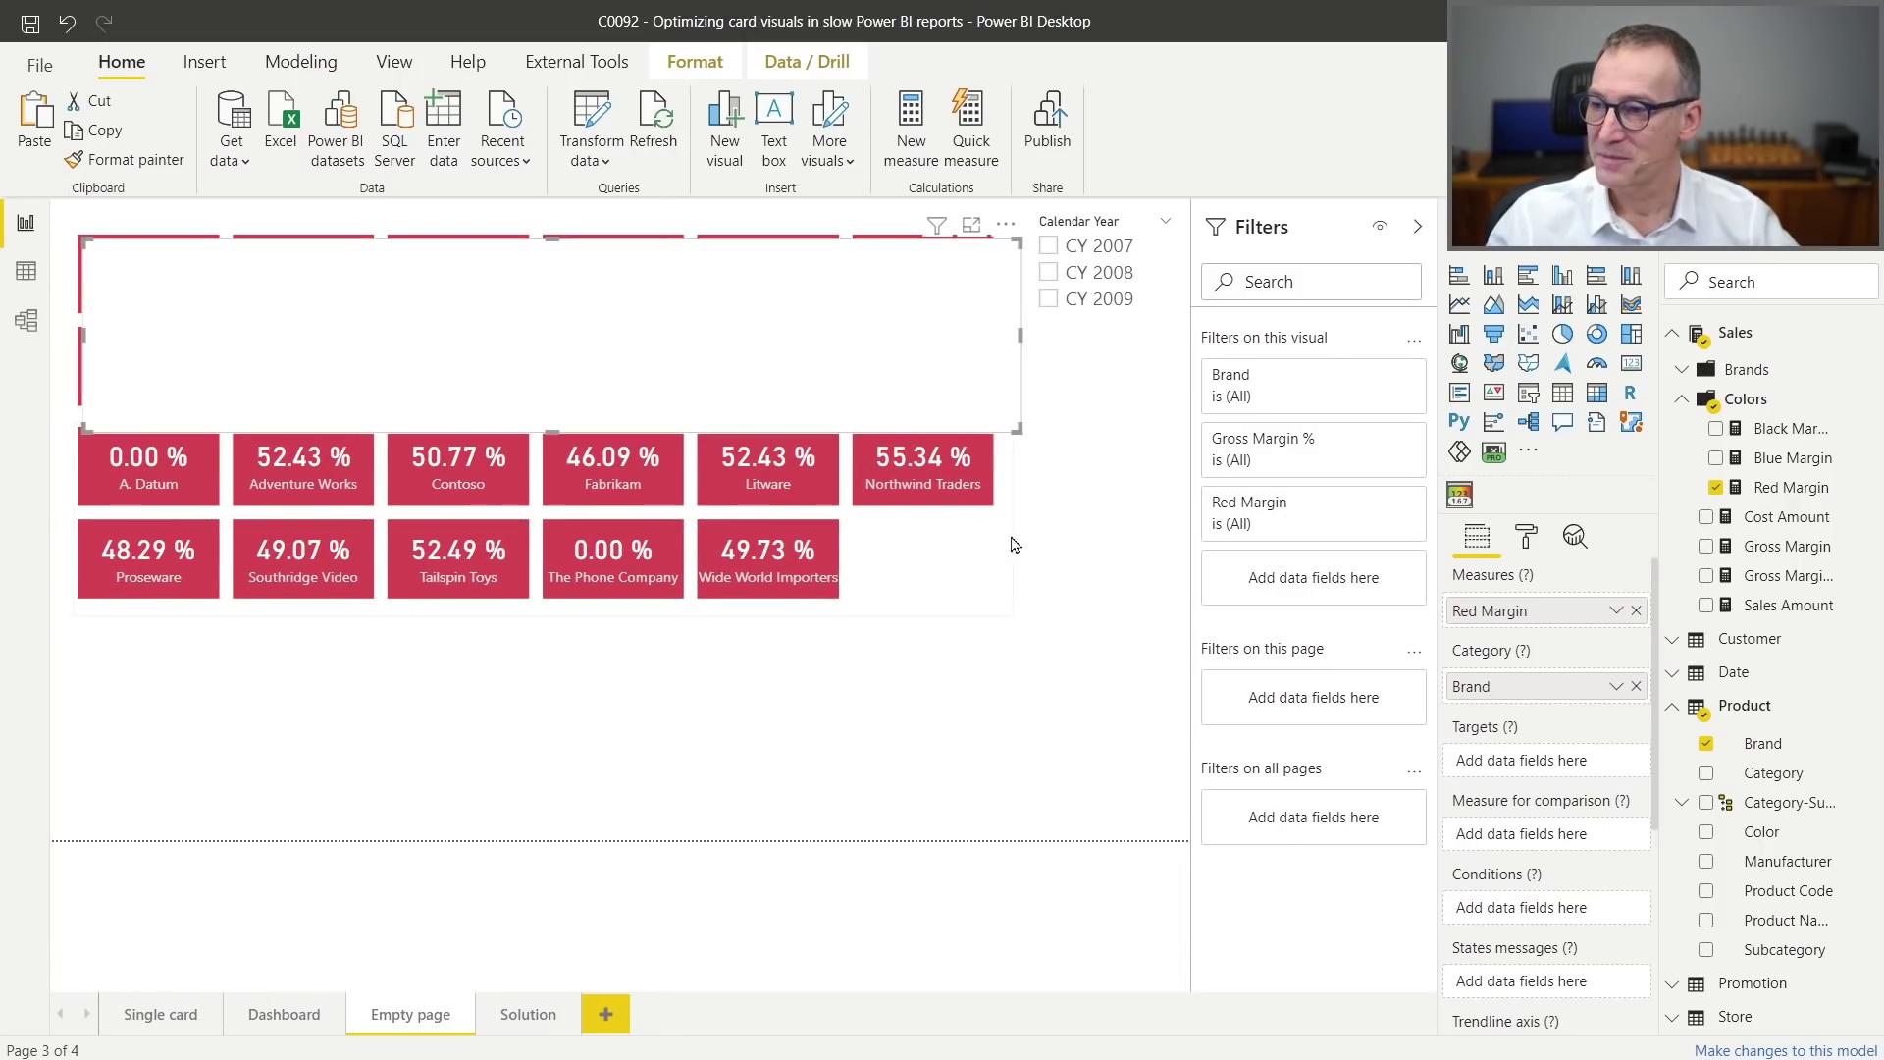
mouse_move(1023, 299)
mouse_down()
mouse_move(1006, 675)
mouse_move(1026, 677)
mouse_up()
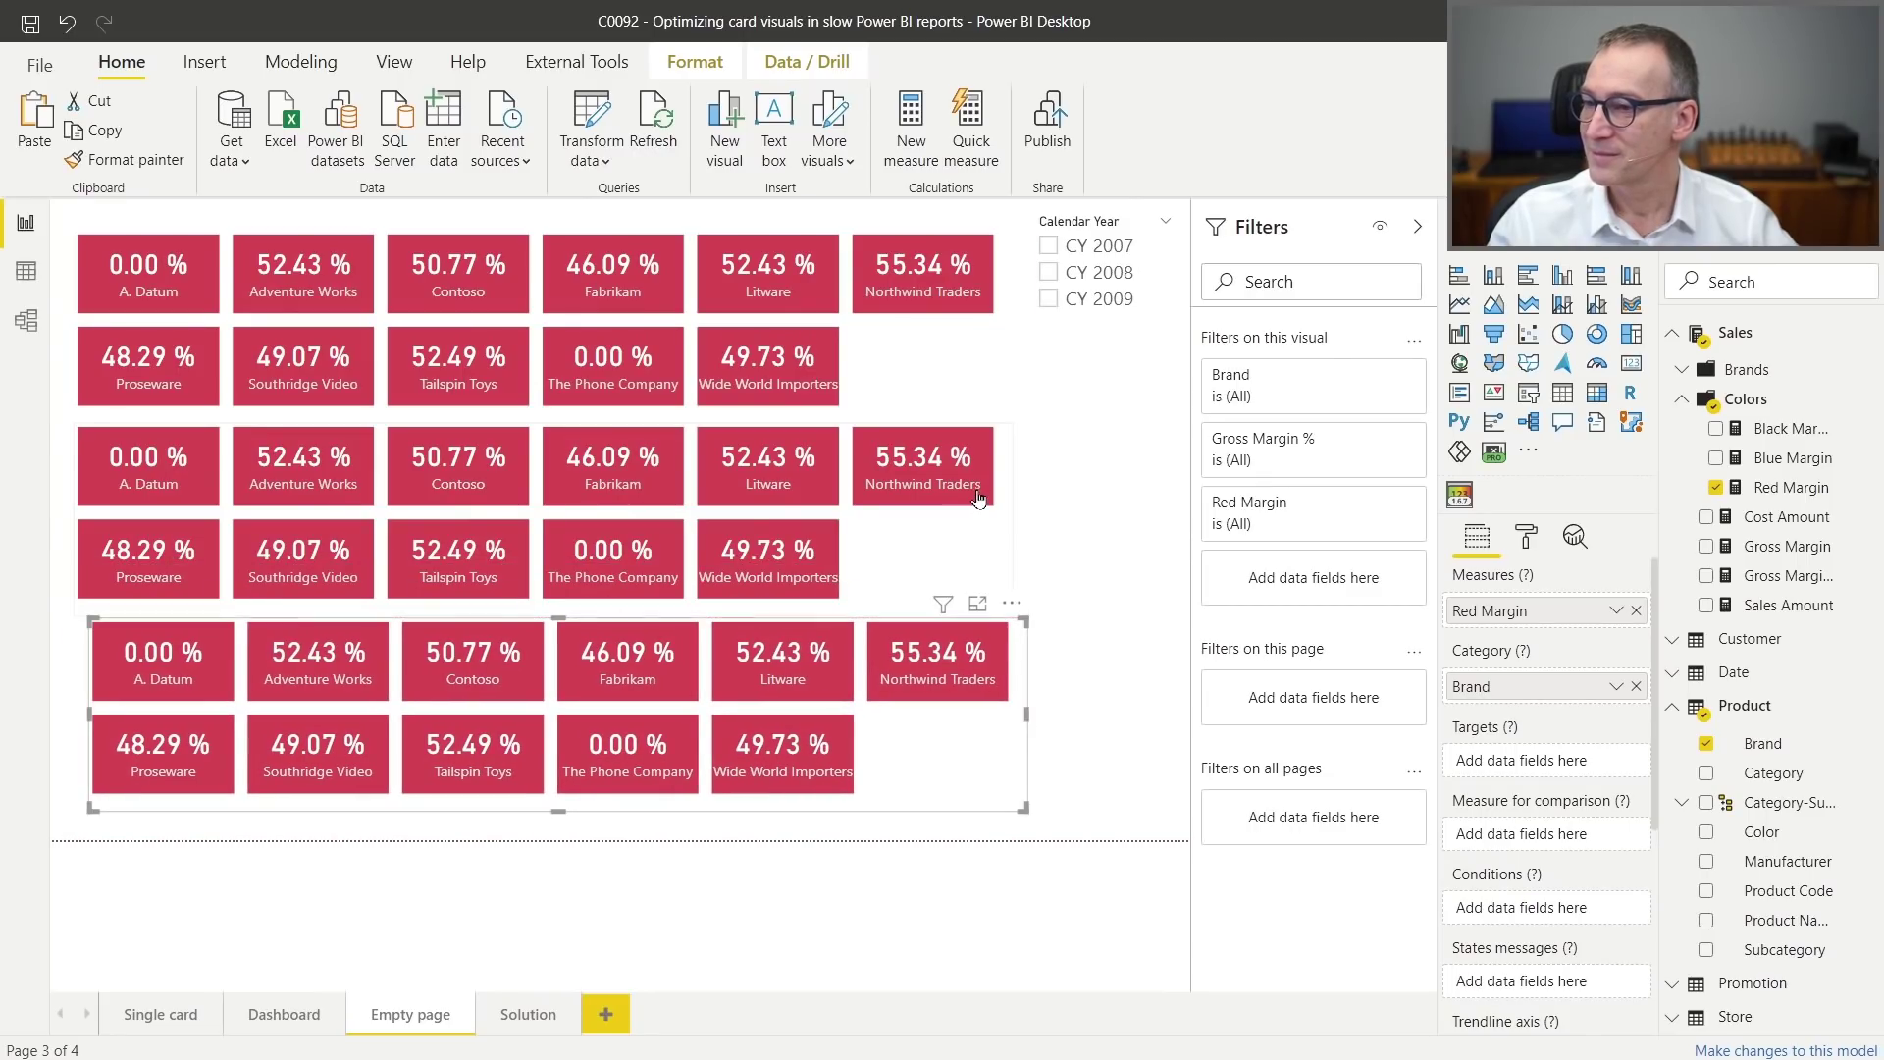
Nudge the bottom card visual left to match the two visuals above.
click(976, 530)
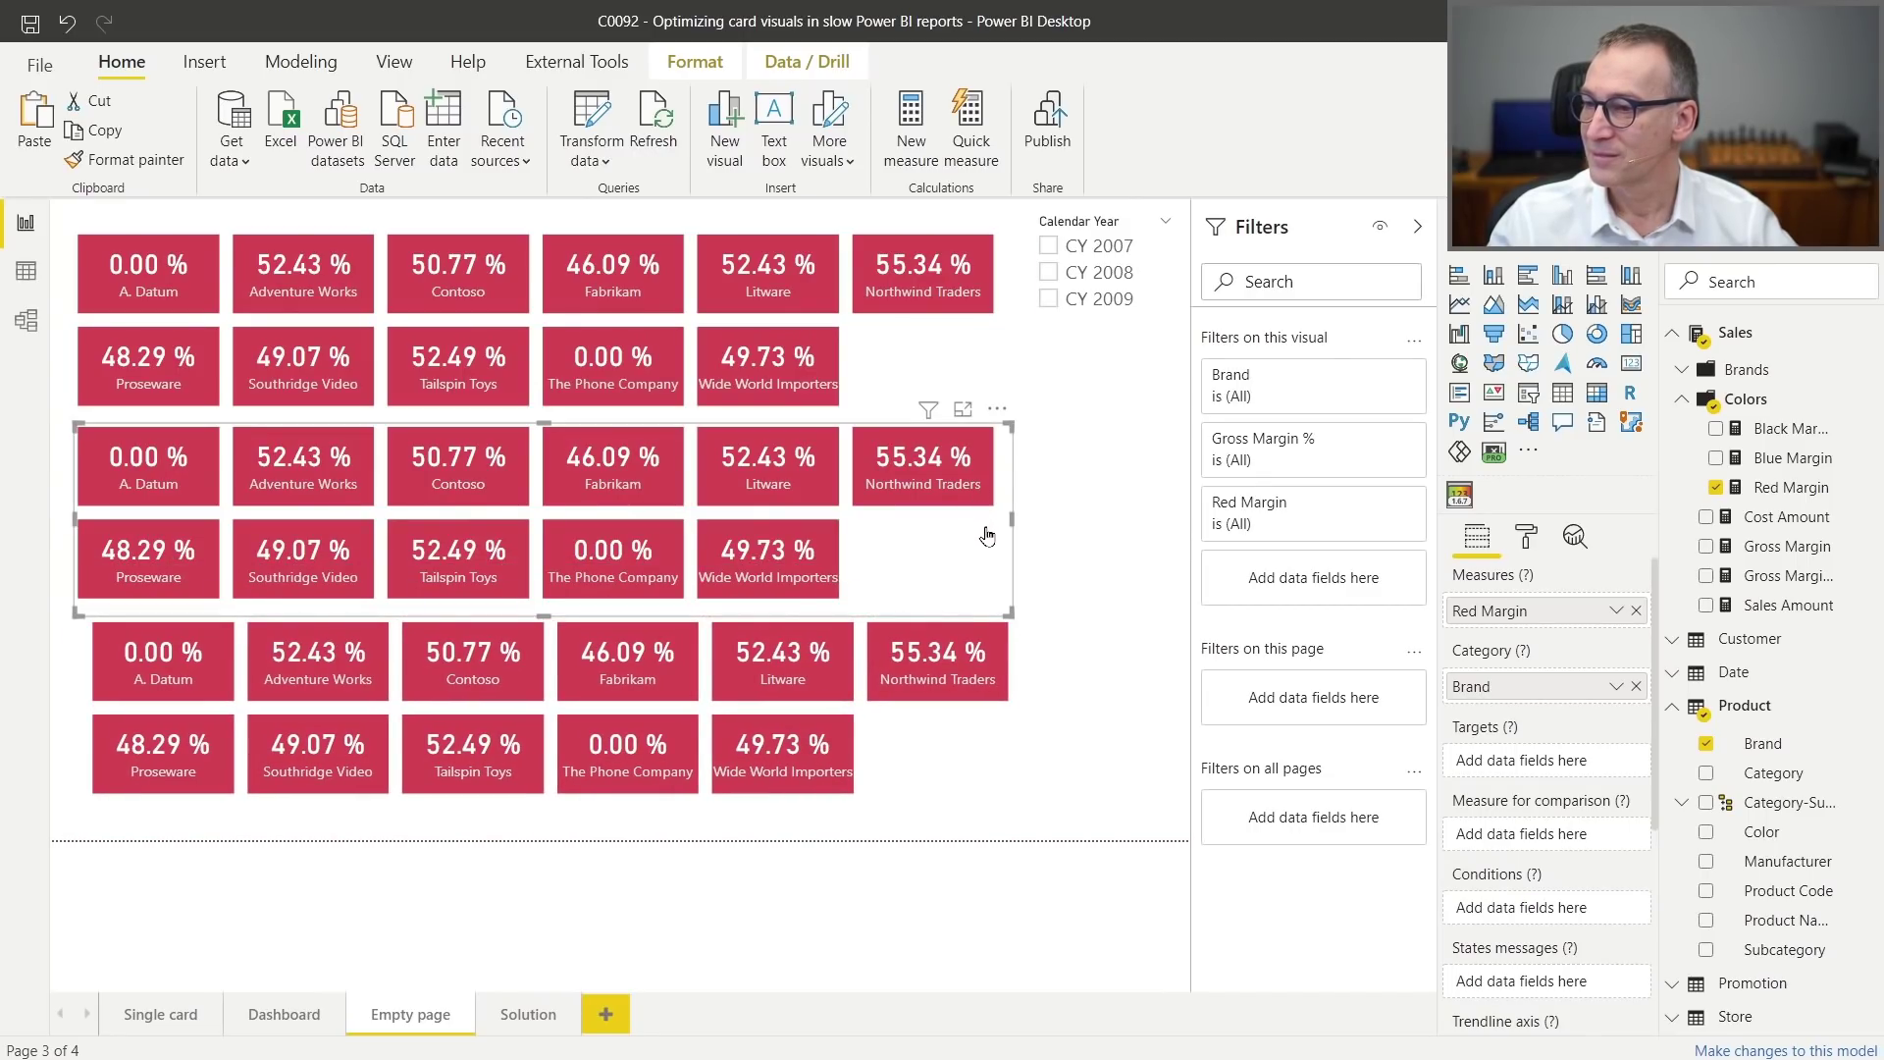
click(952, 753)
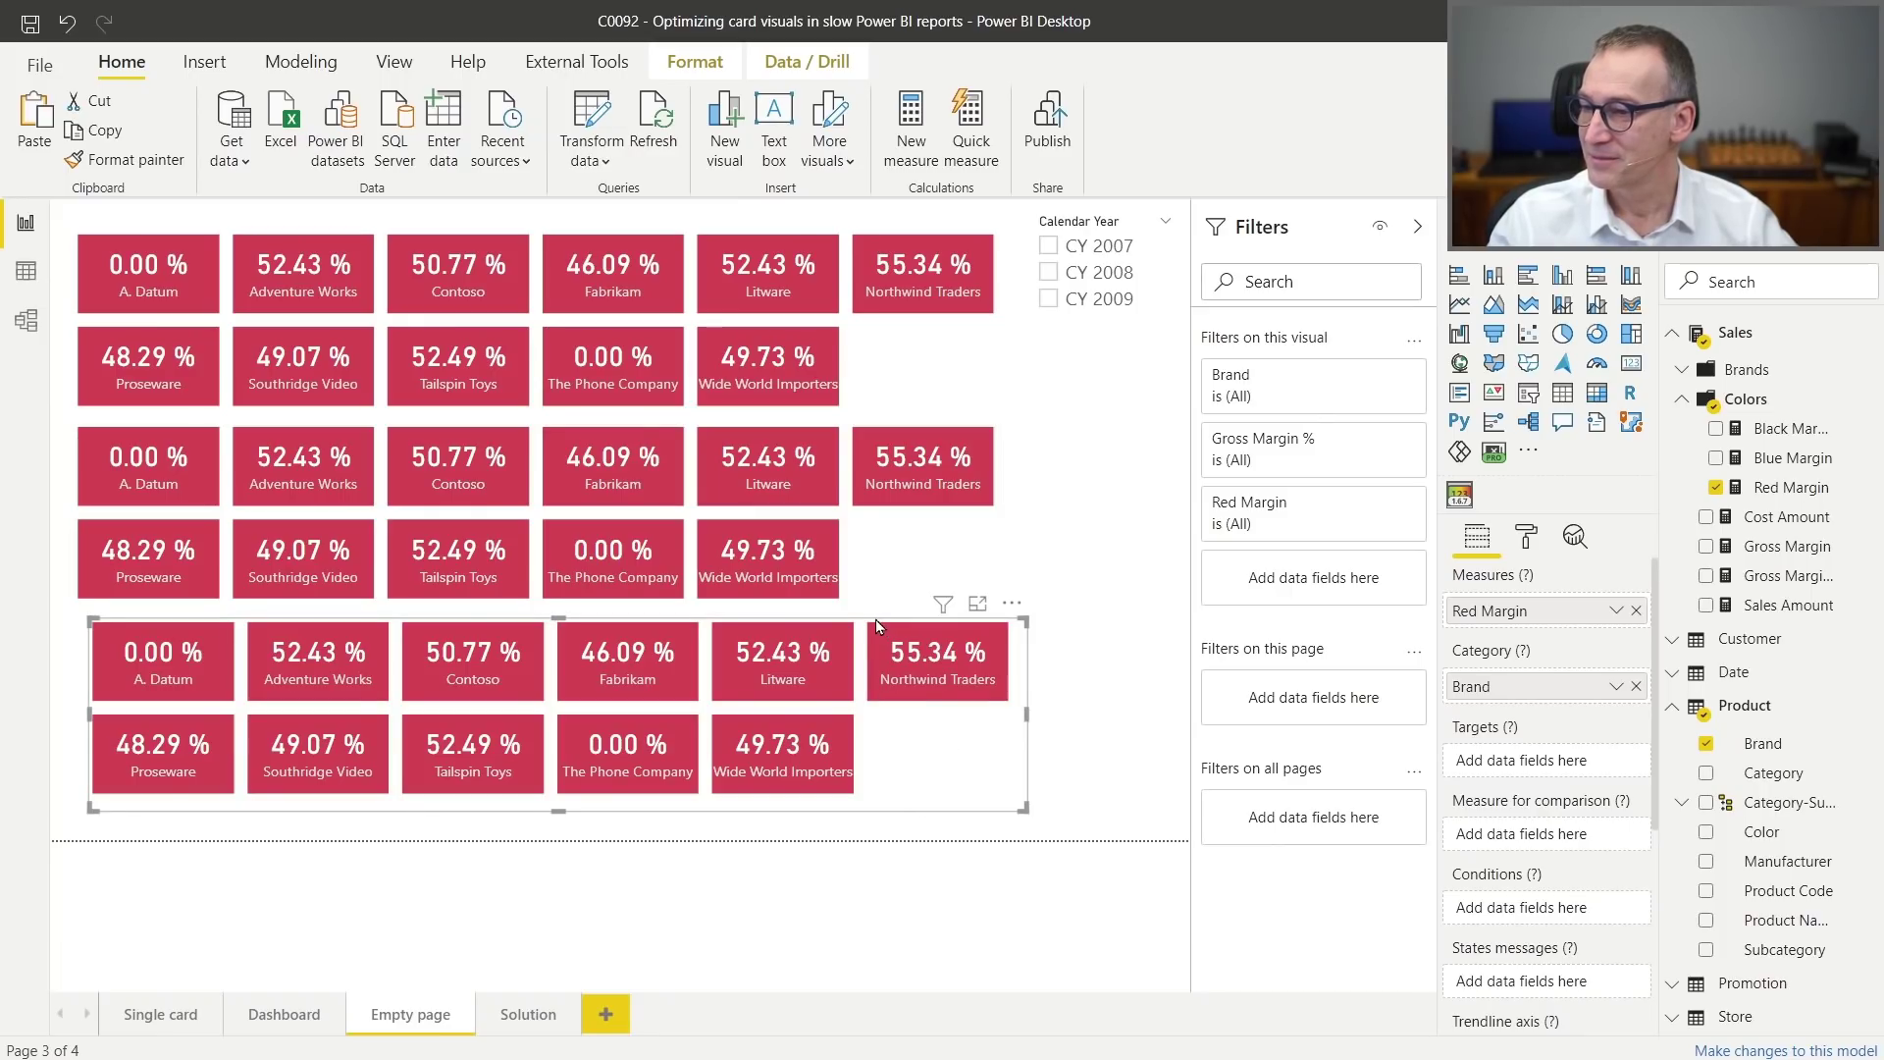
drag(882, 628, 868, 628)
Give the middle card visual's cards a dark blue background colour.
click(957, 527)
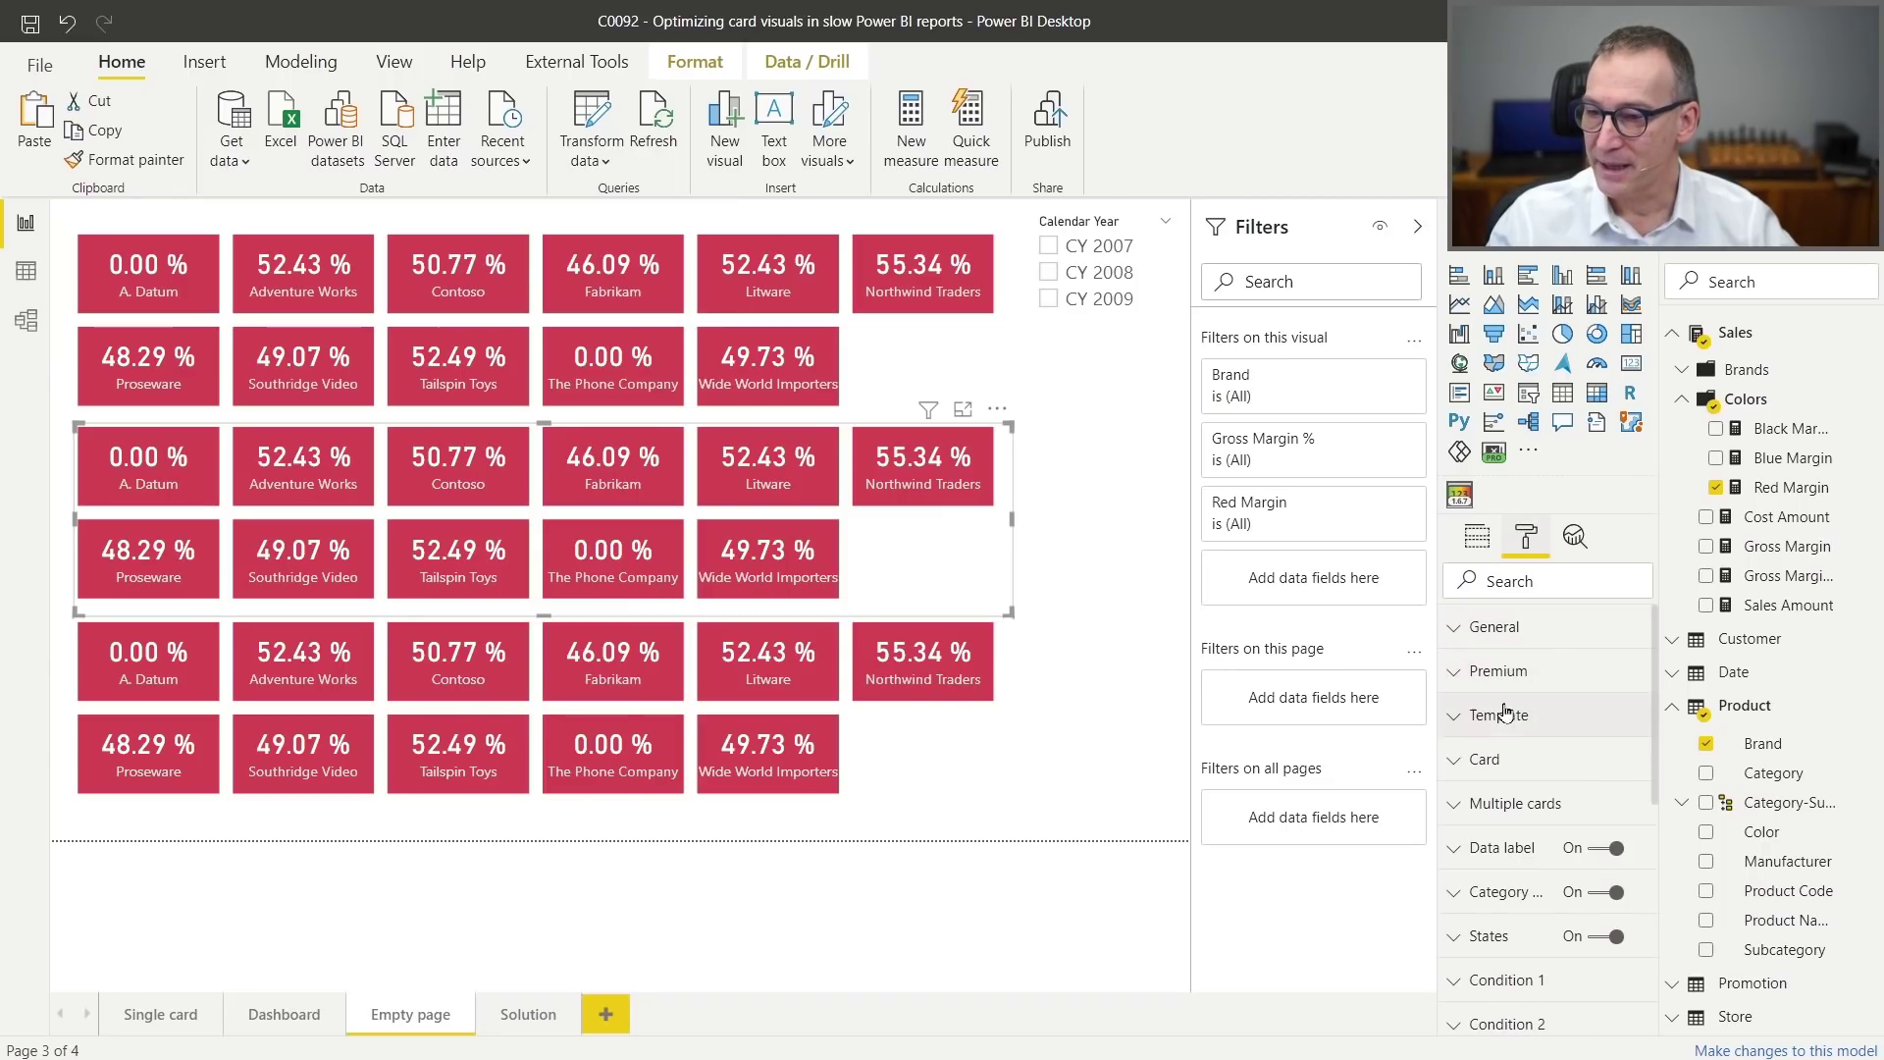
click(1461, 767)
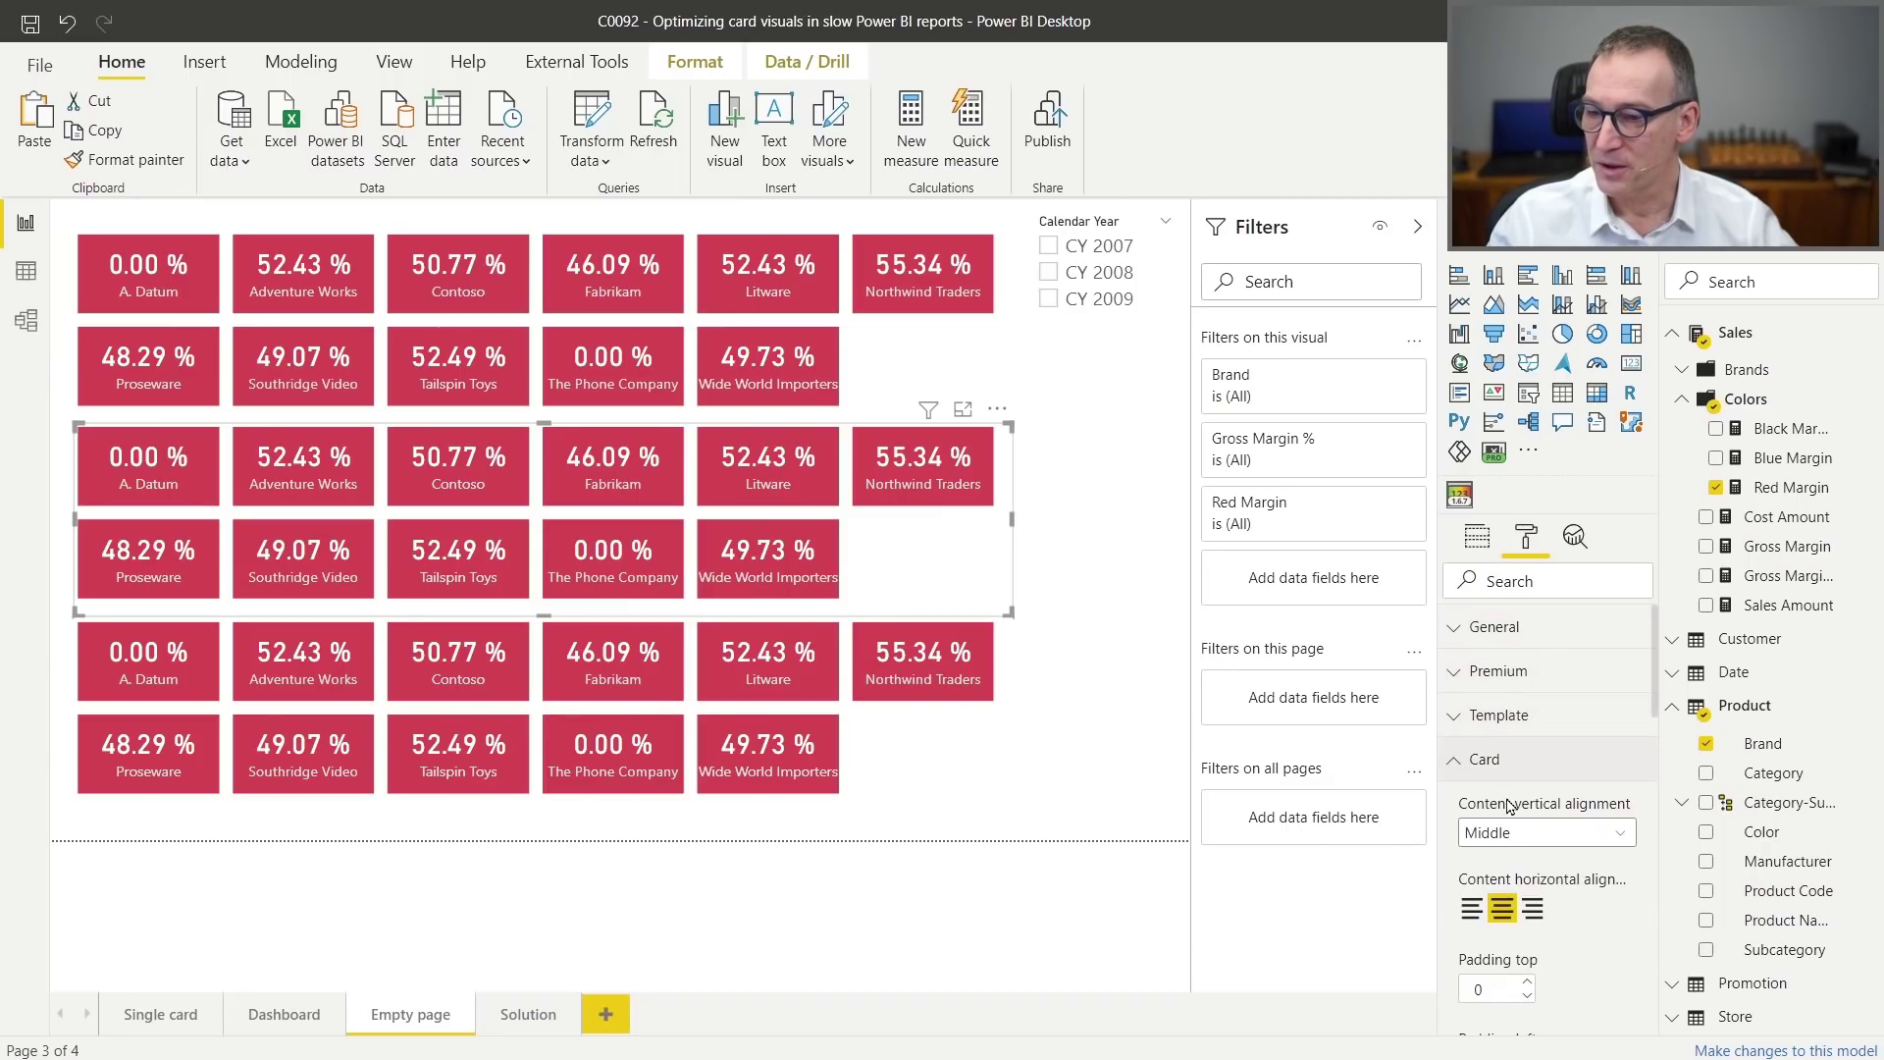
scroll(1481, 804, down, 2)
scroll(1501, 824, down, 2)
scroll(1518, 844, down, 1)
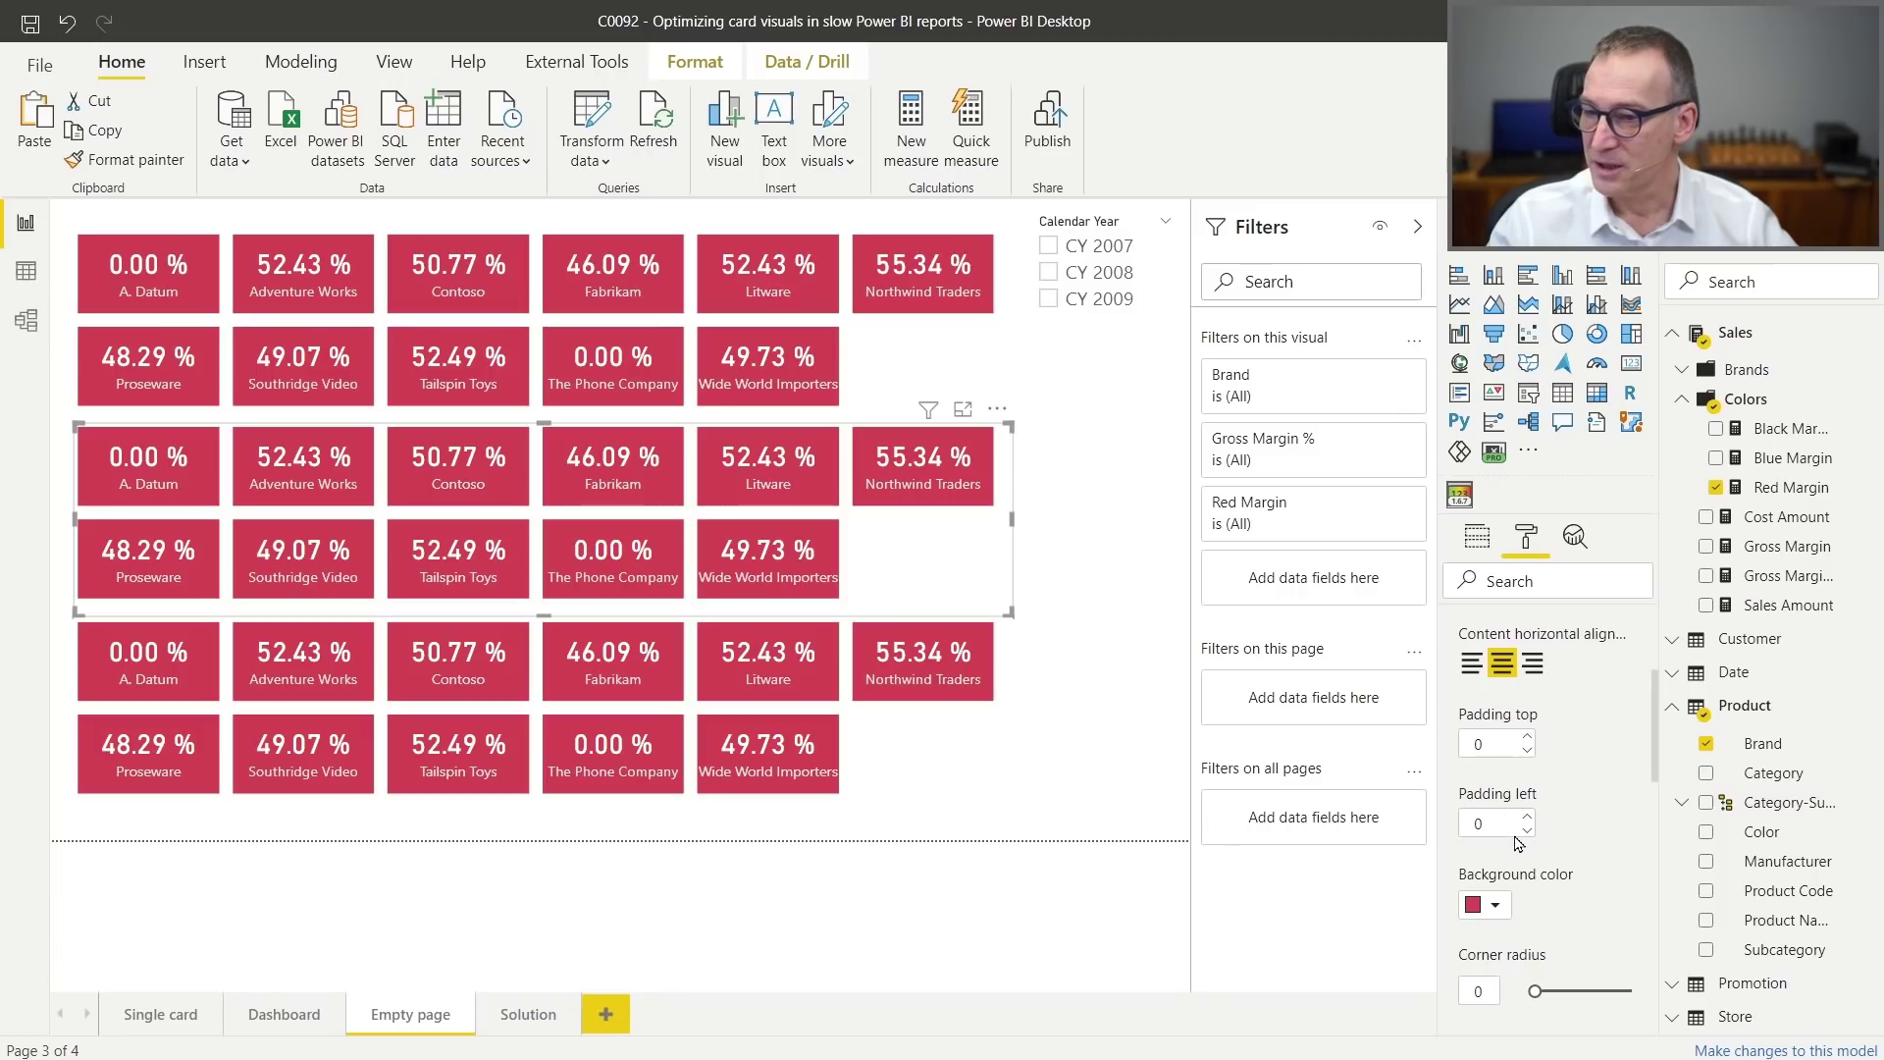
click(1498, 907)
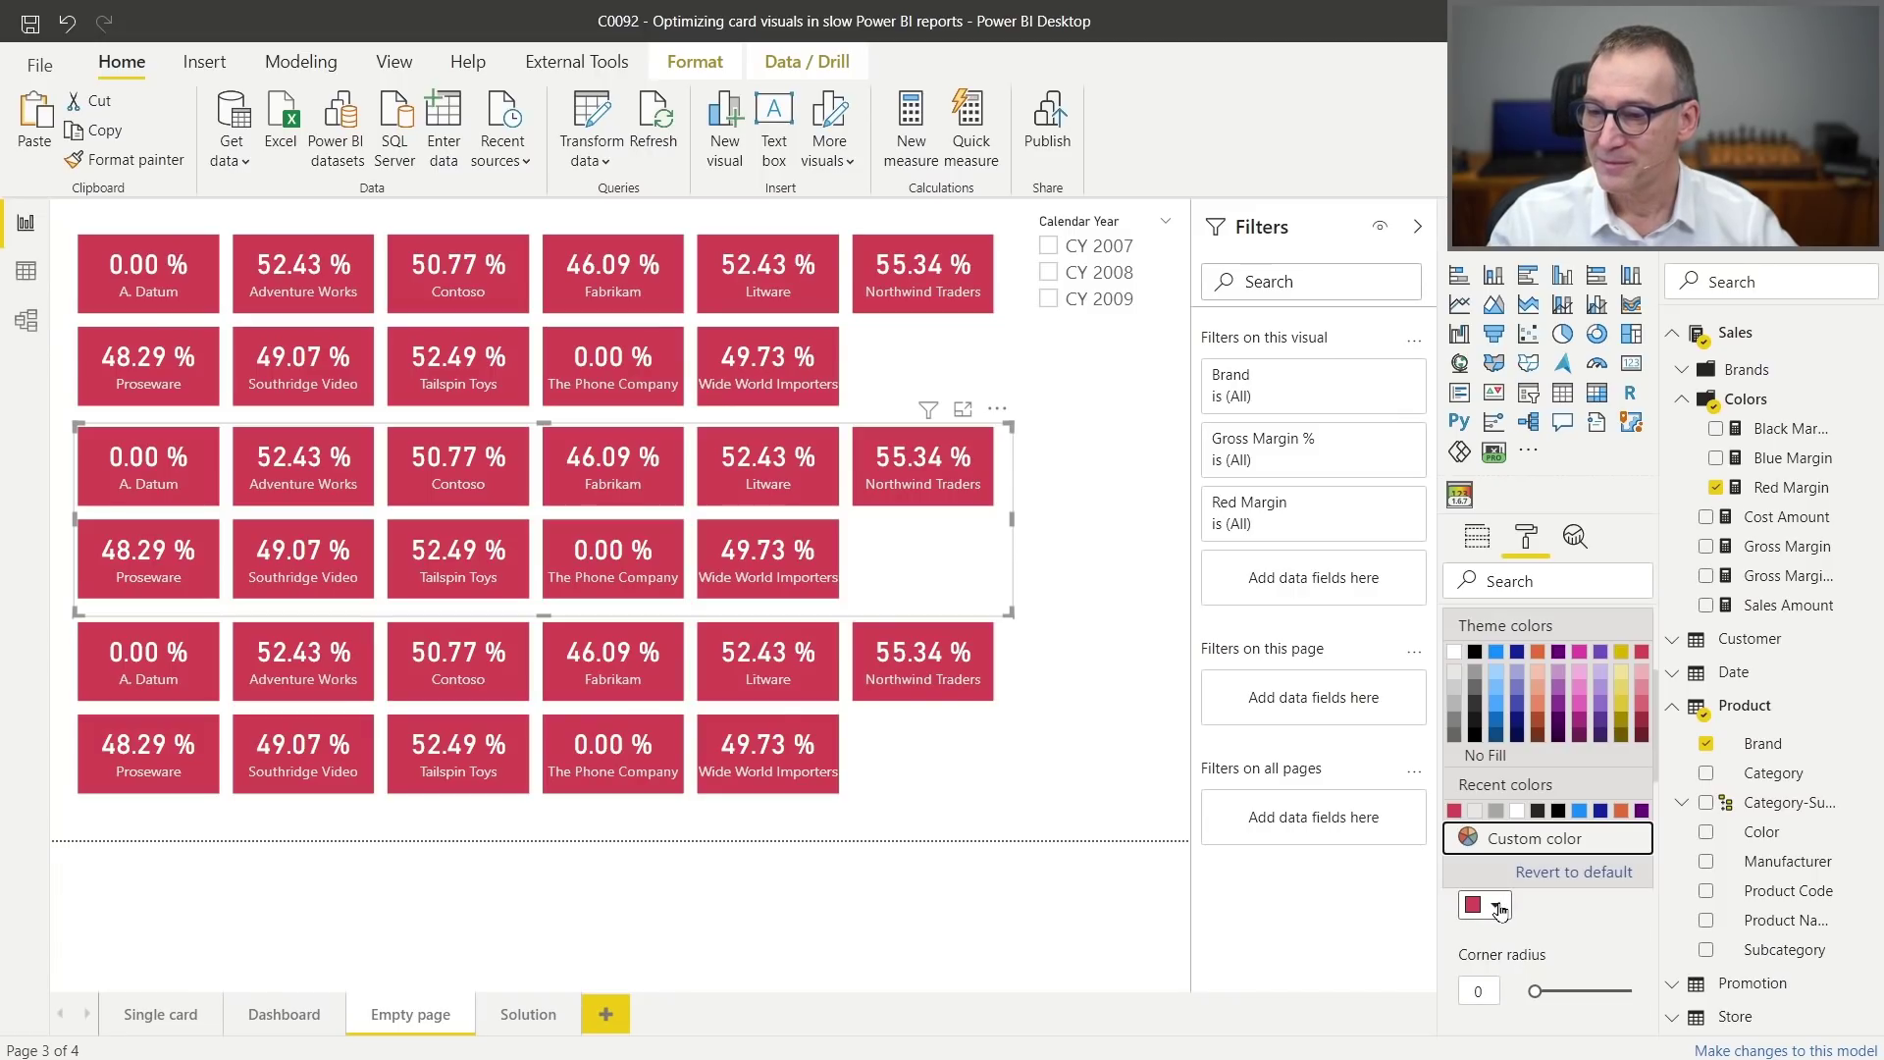
click(1517, 652)
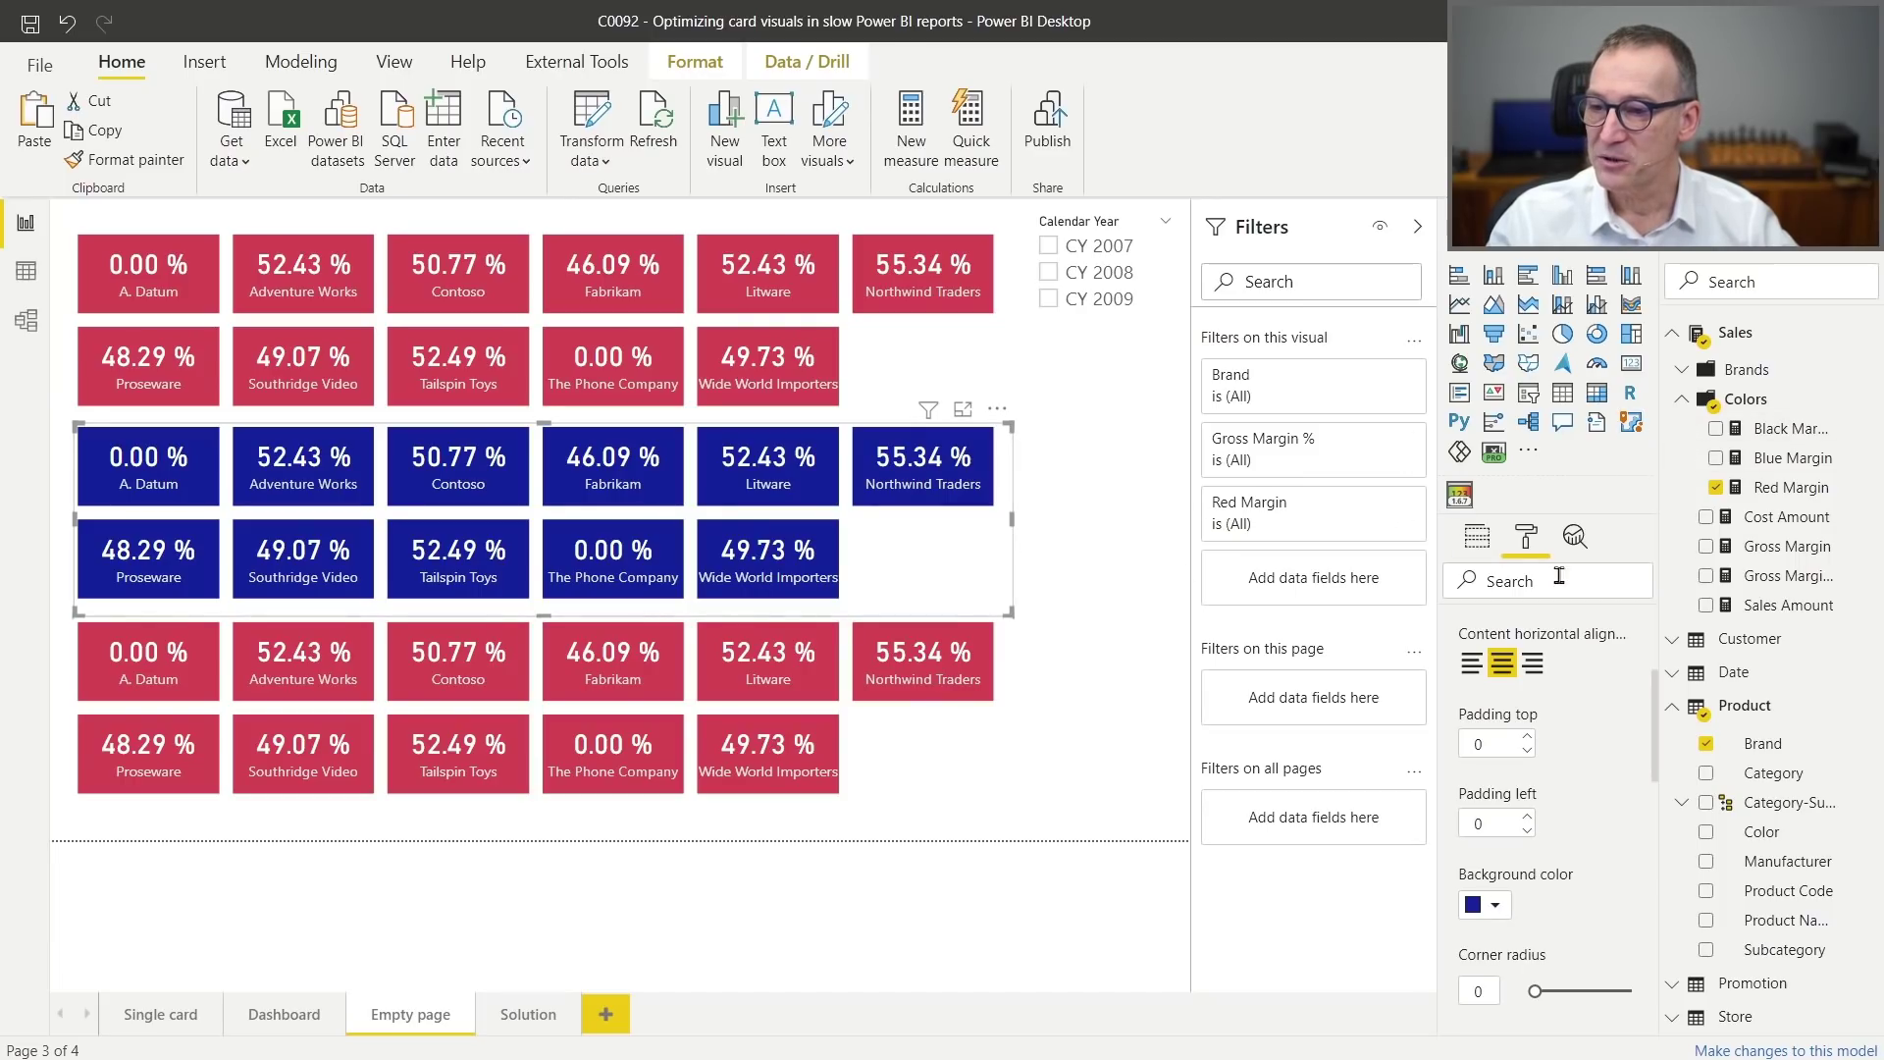
Replace Red Margin with Blue Margin as the middle visual's measure.
click(1476, 536)
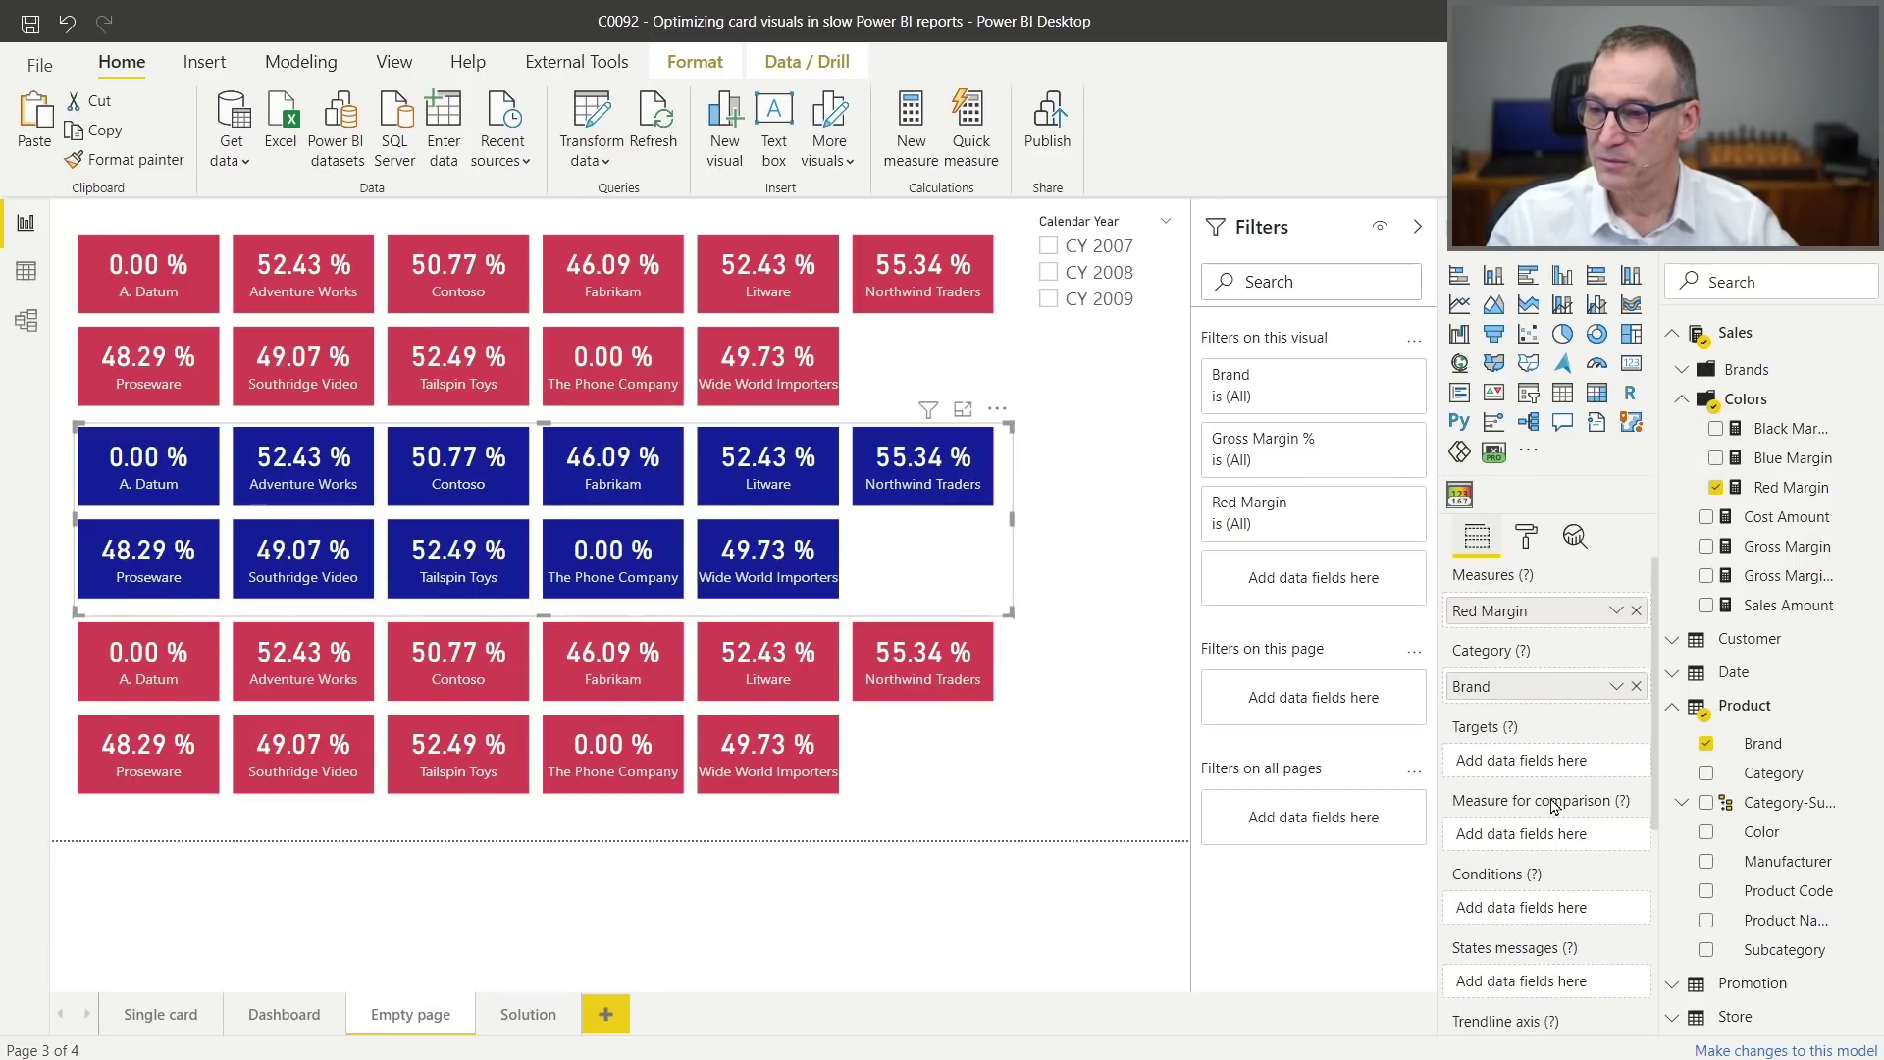
click(1636, 611)
drag(1792, 457, 1561, 618)
click(966, 771)
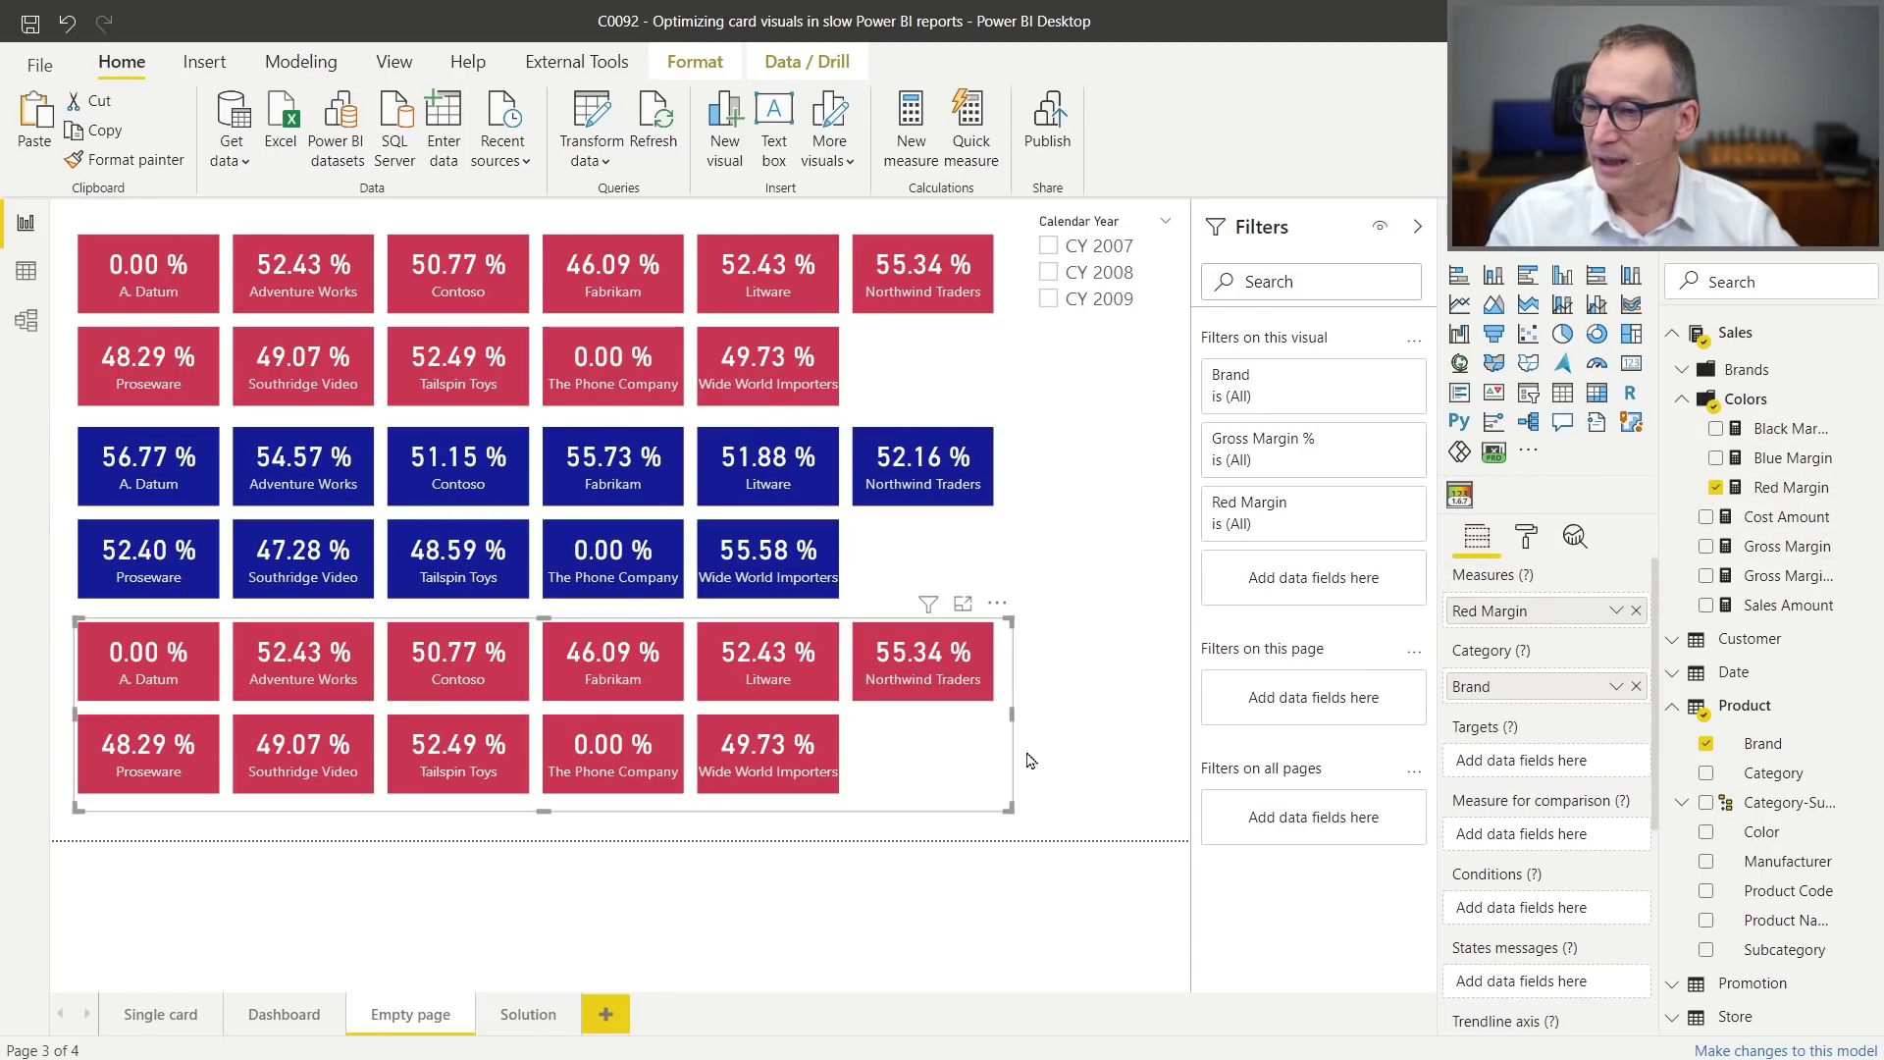
click(1526, 535)
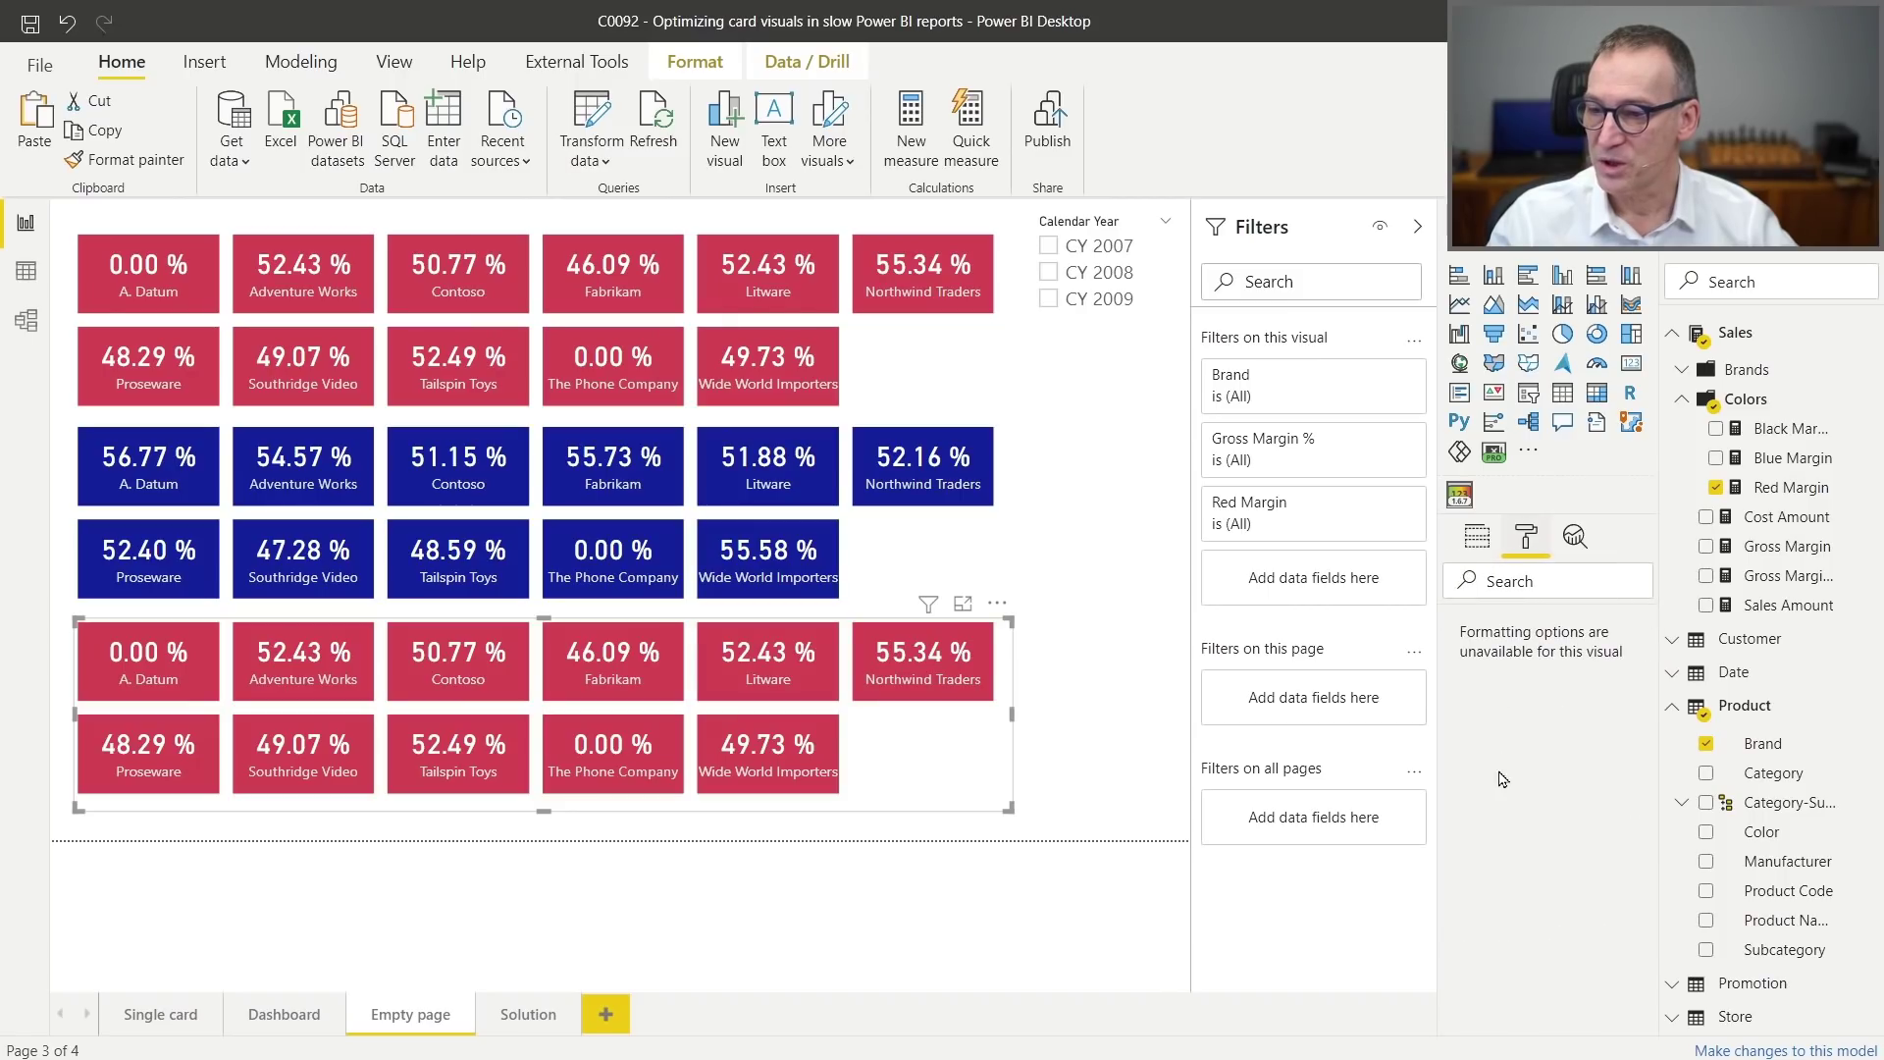
click(1477, 536)
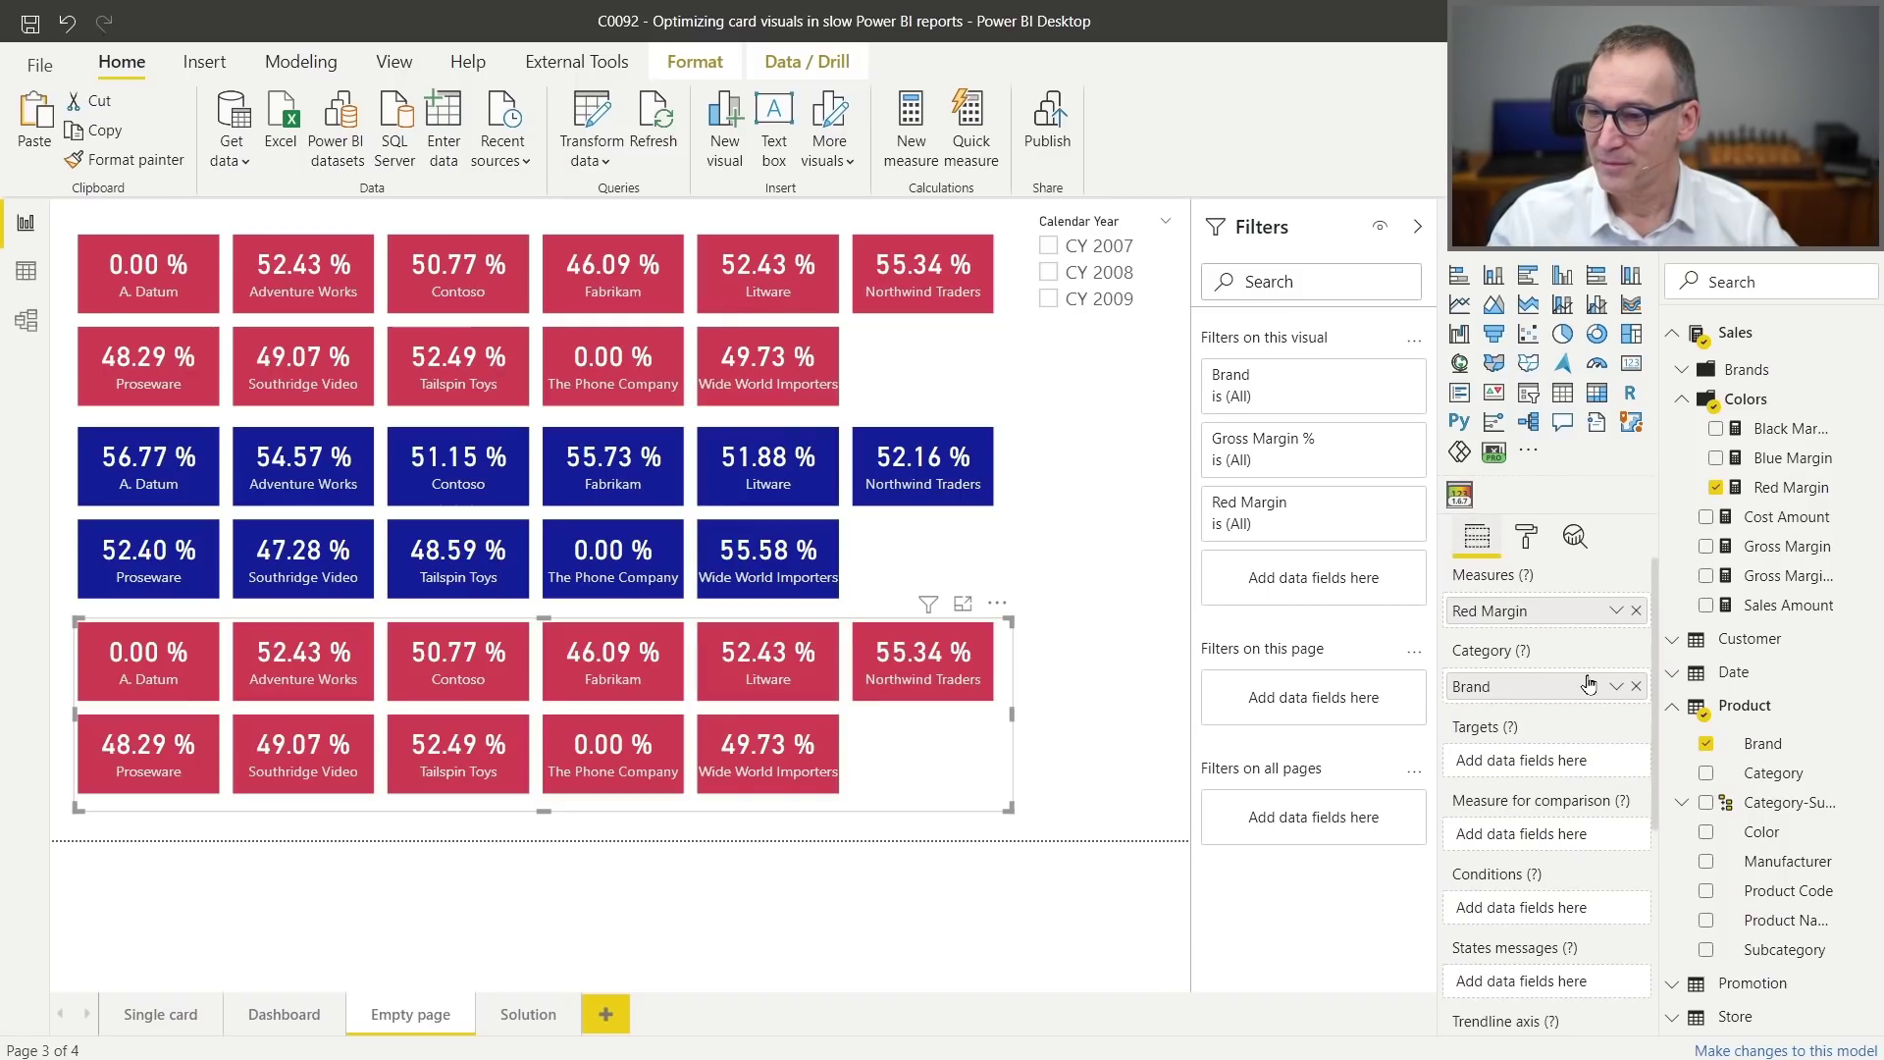
Swap the bottom visual's measure to Black Margin and give its cards a dark grey background.
click(1635, 611)
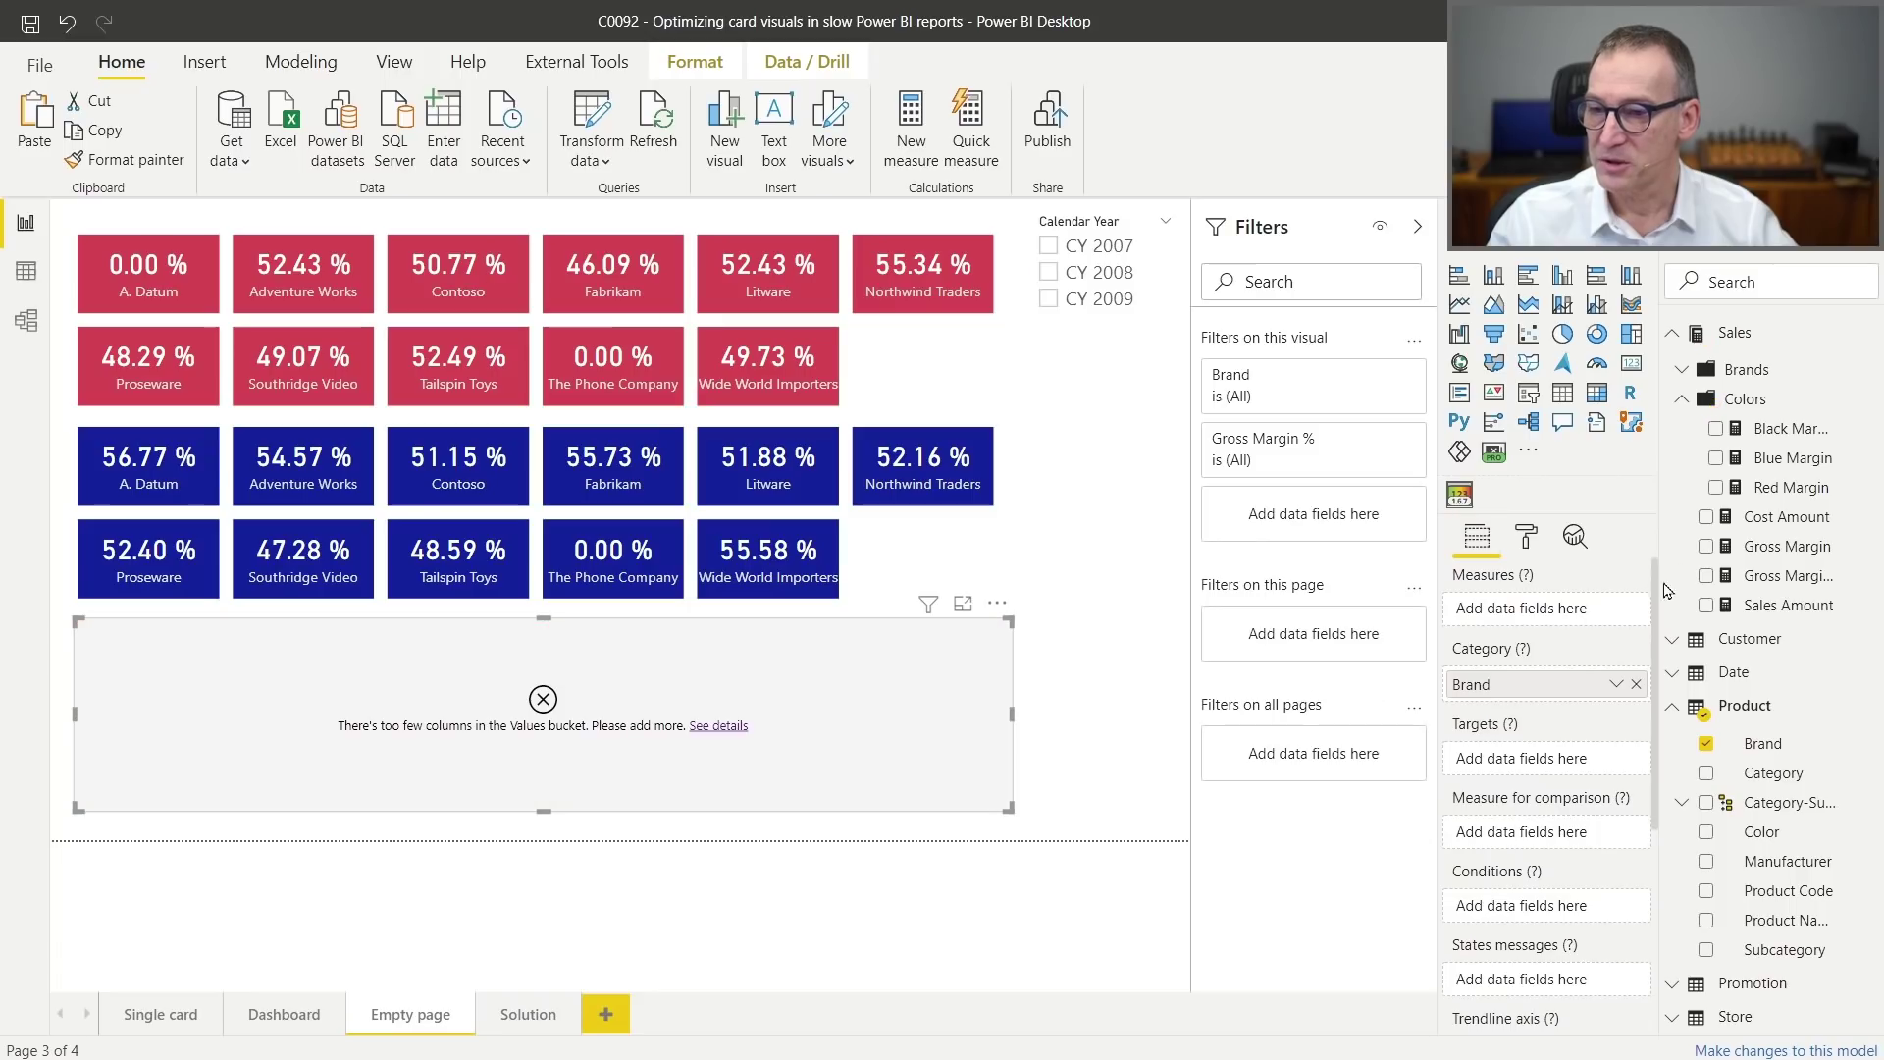
drag(1788, 435, 1536, 608)
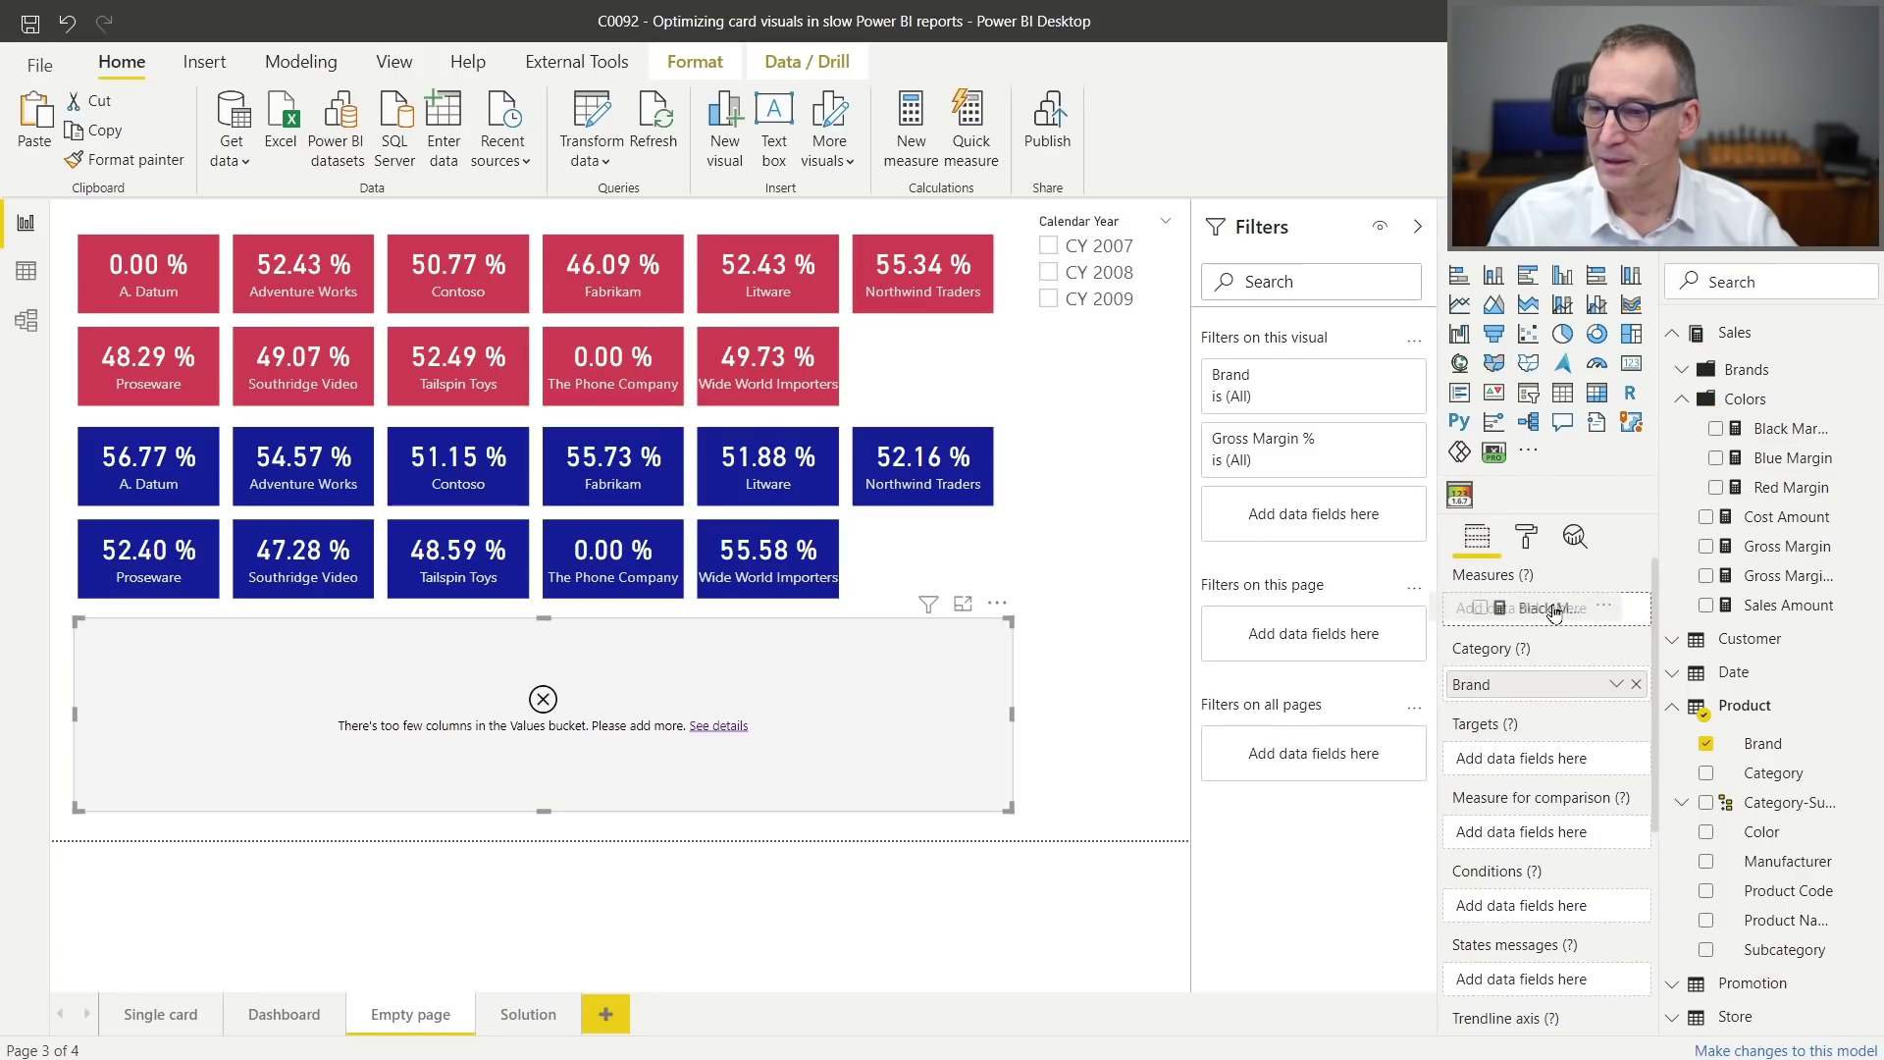
click(1528, 537)
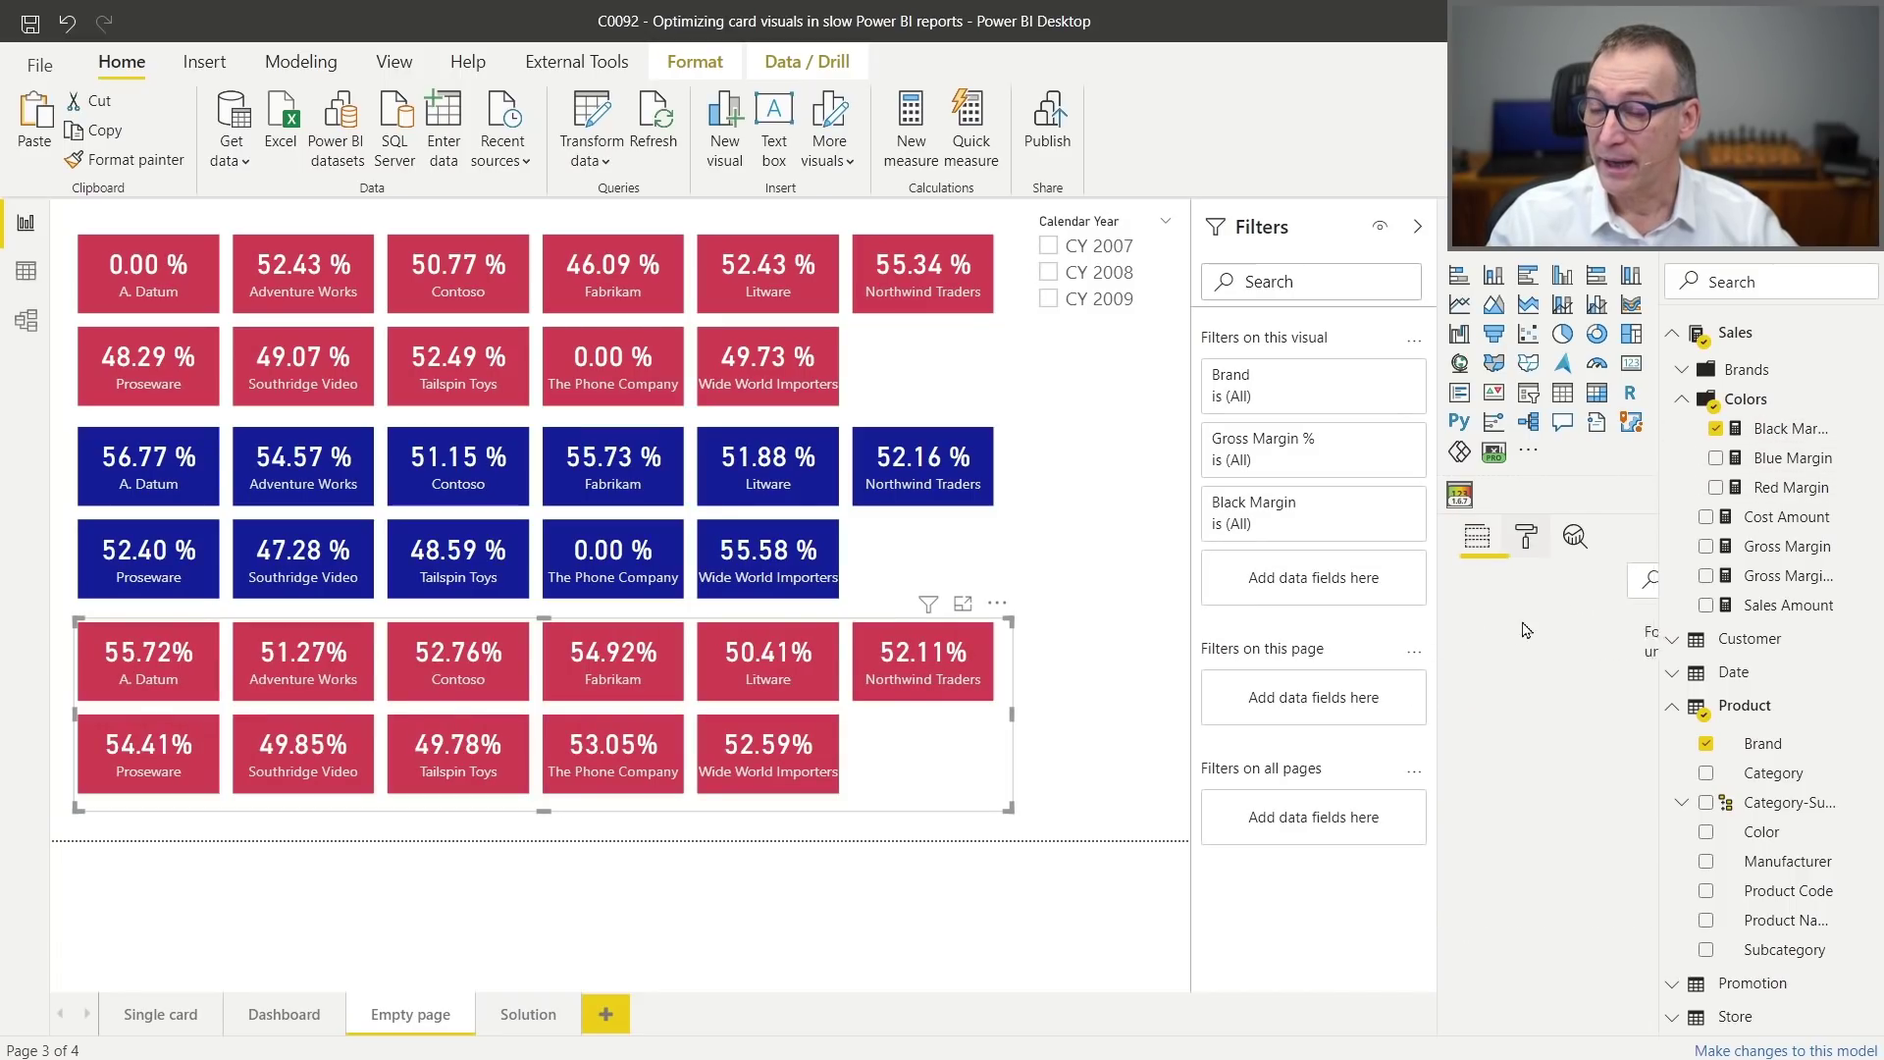
click(1454, 760)
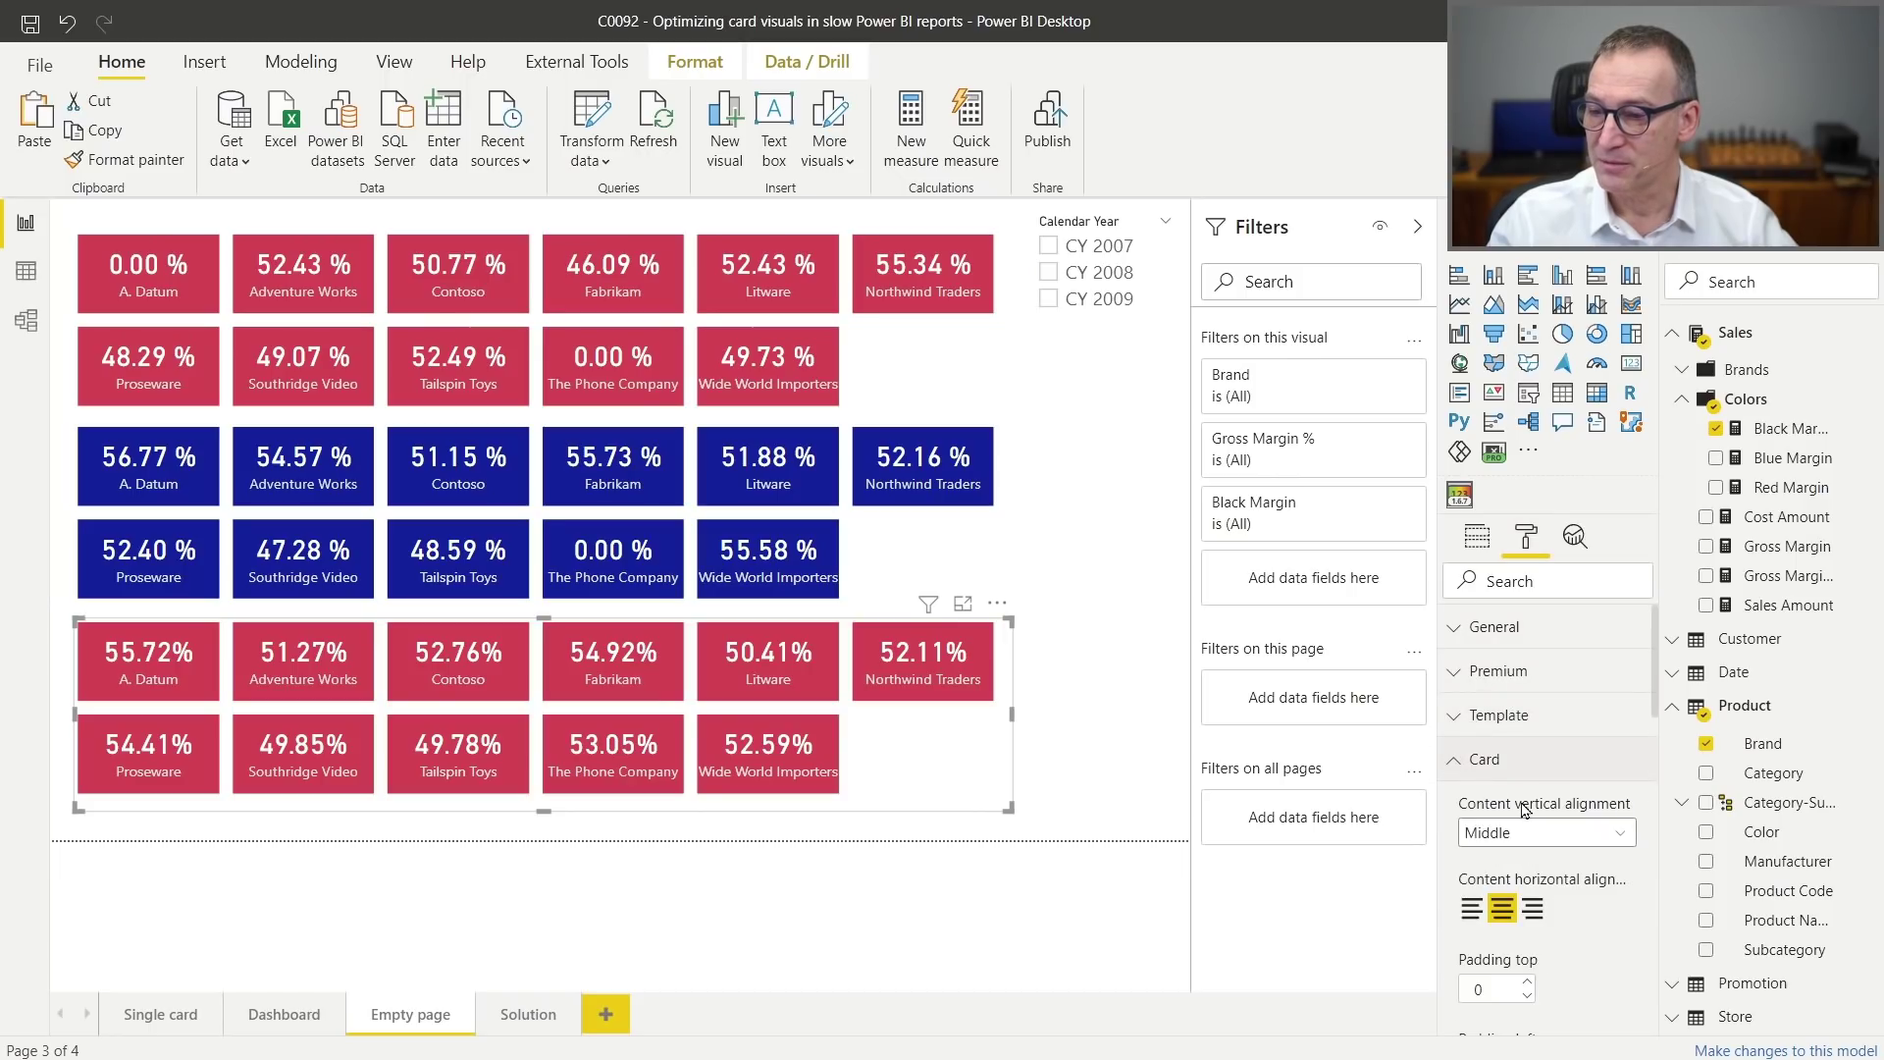
scroll(1511, 784, down, 3)
scroll(1528, 795, down, 3)
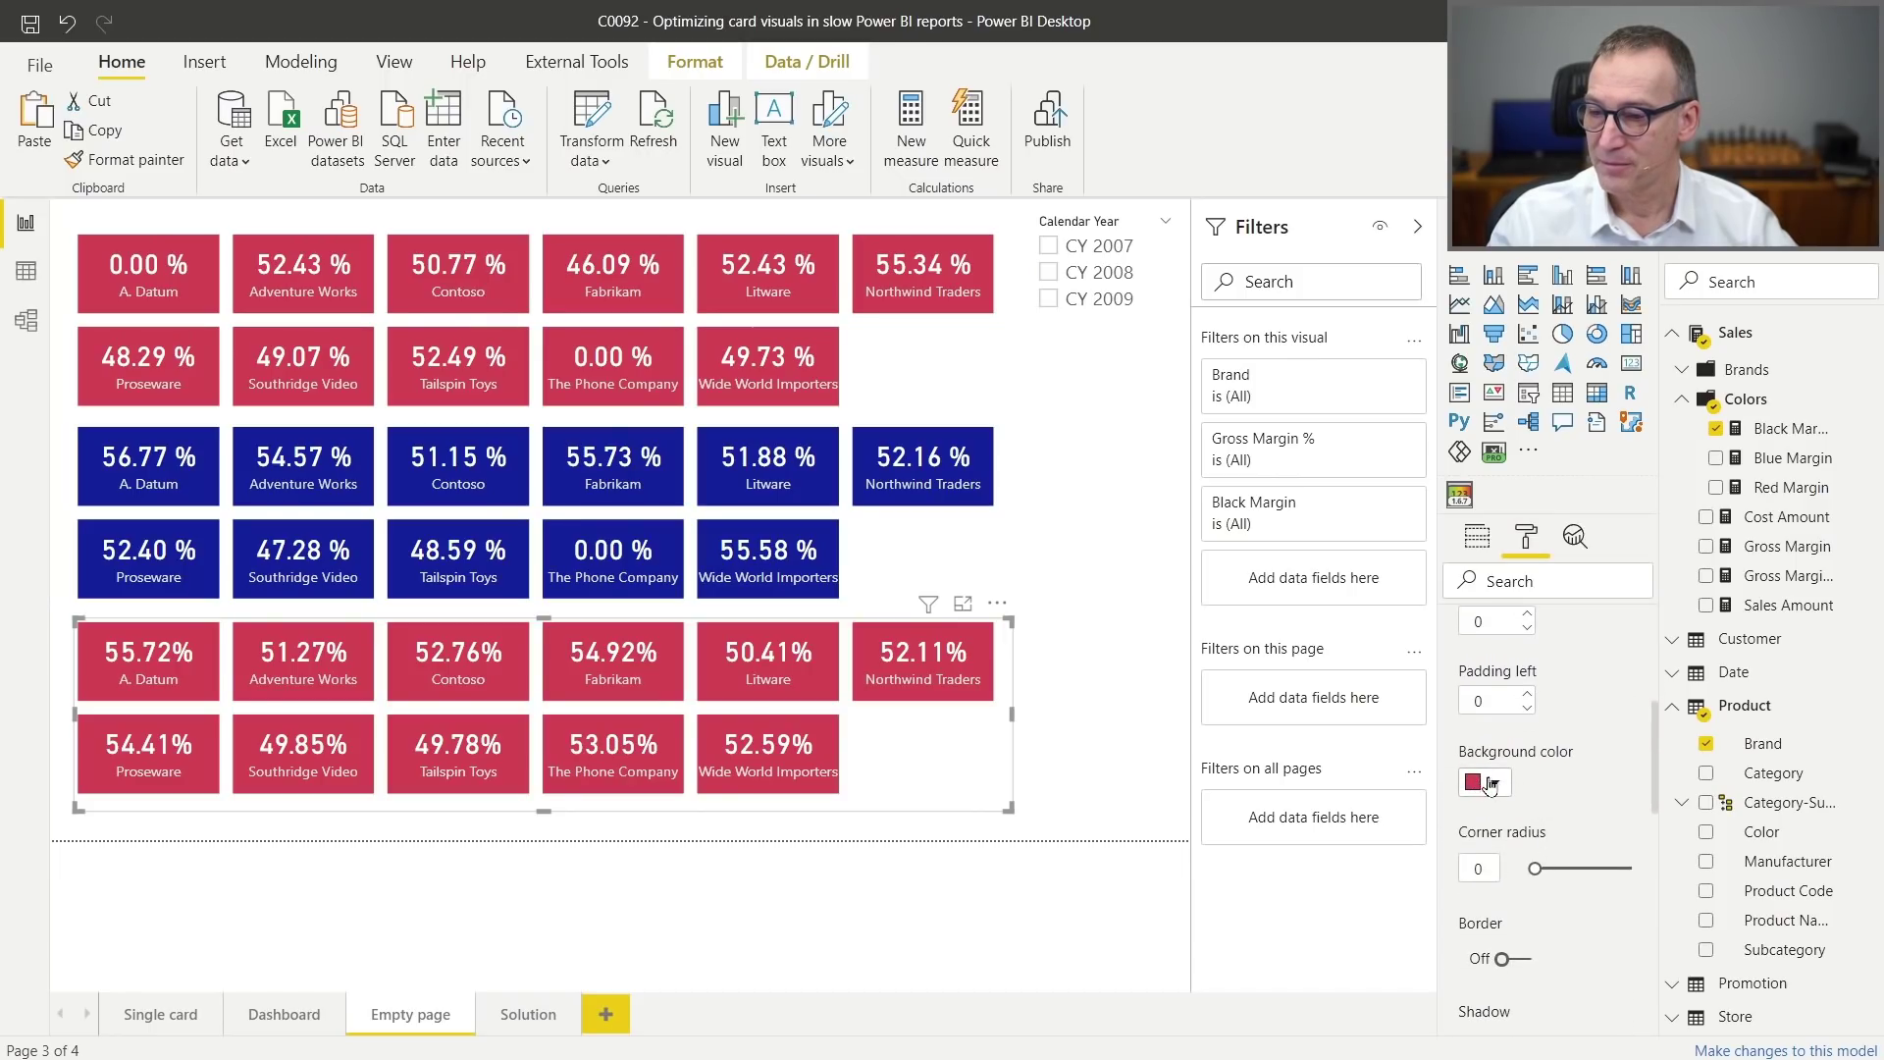
click(1494, 783)
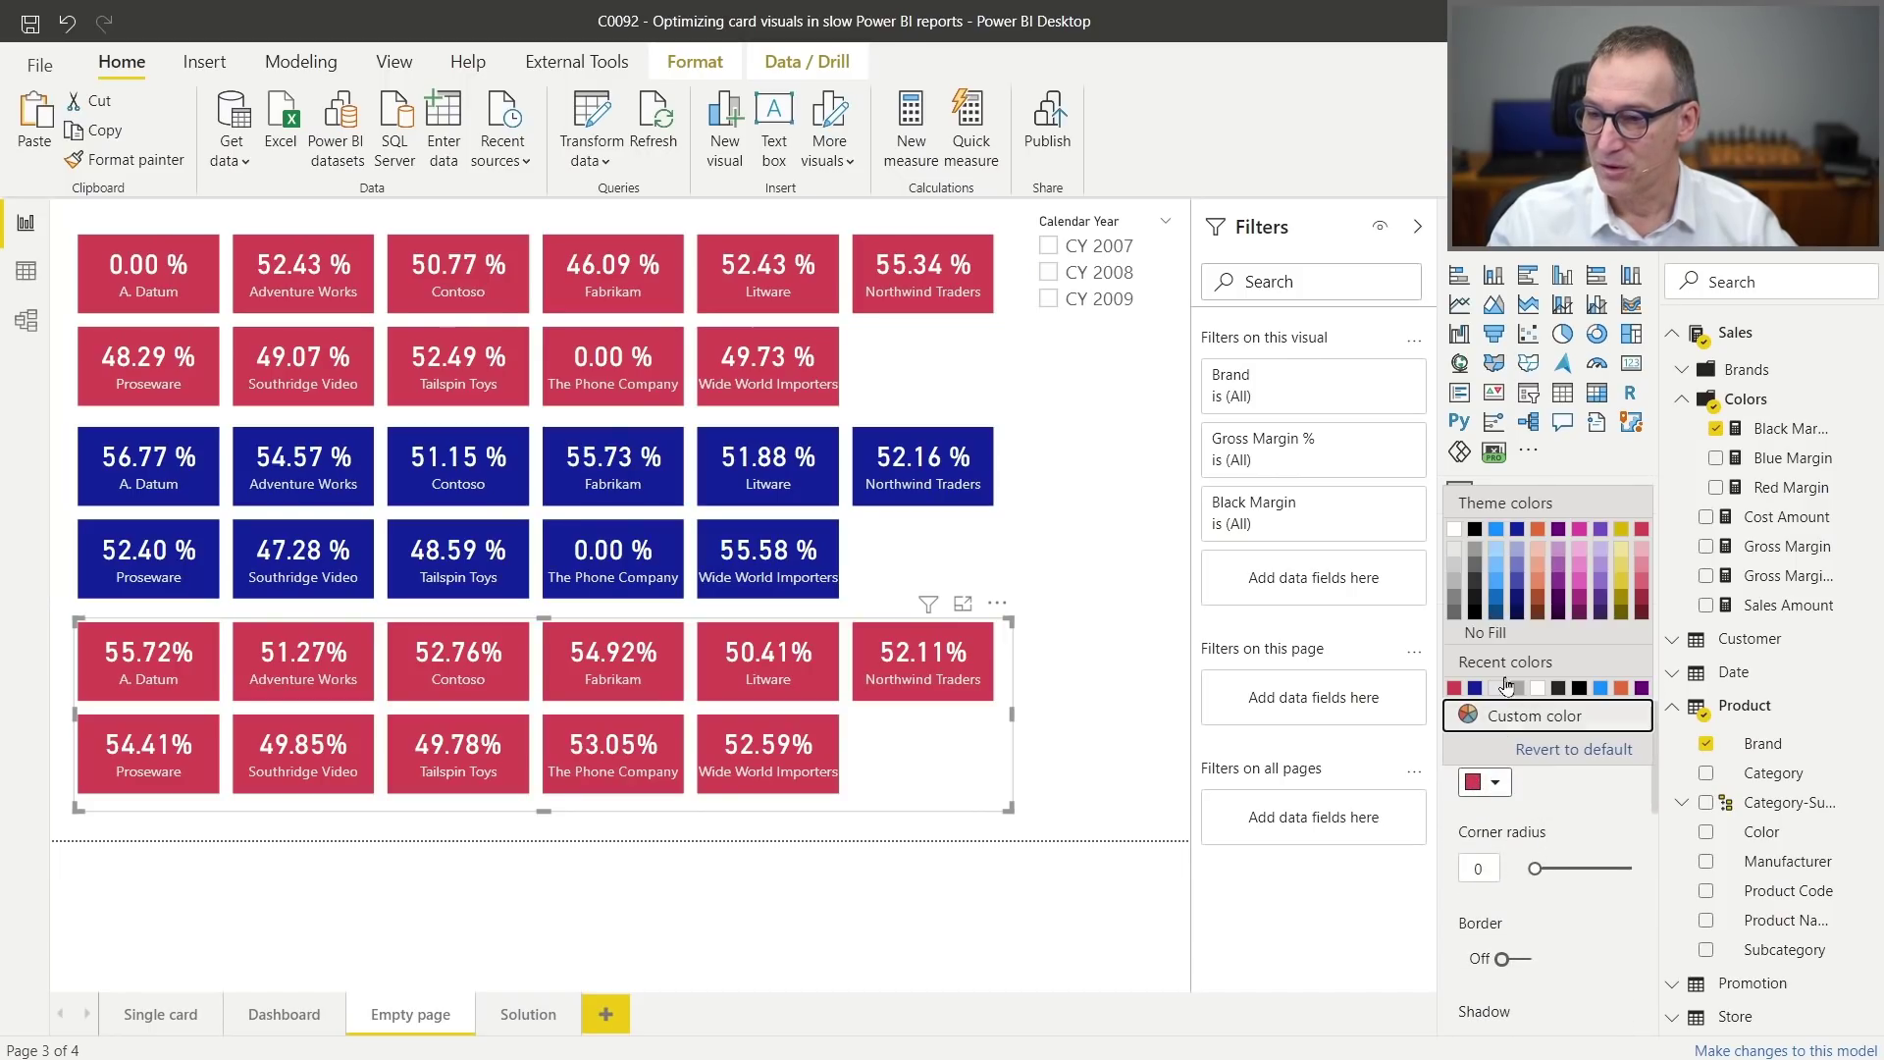
click(1477, 589)
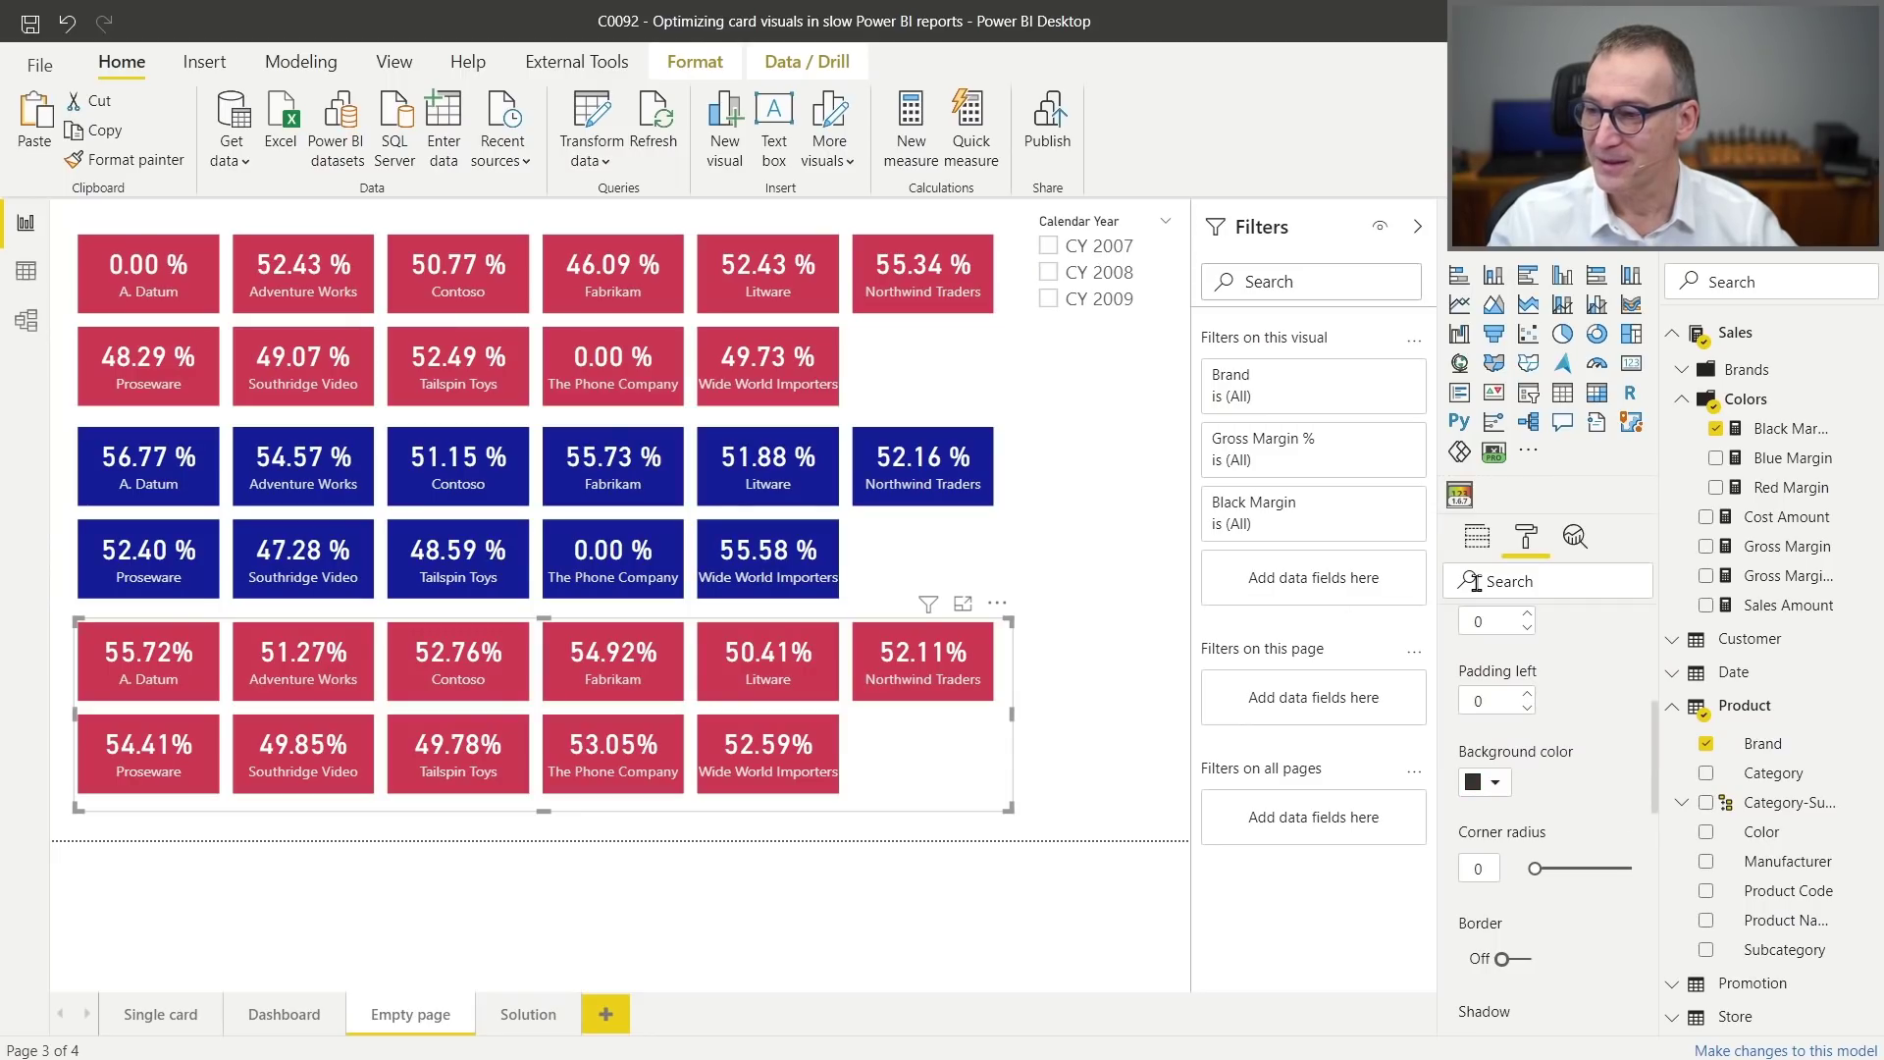
click(1110, 723)
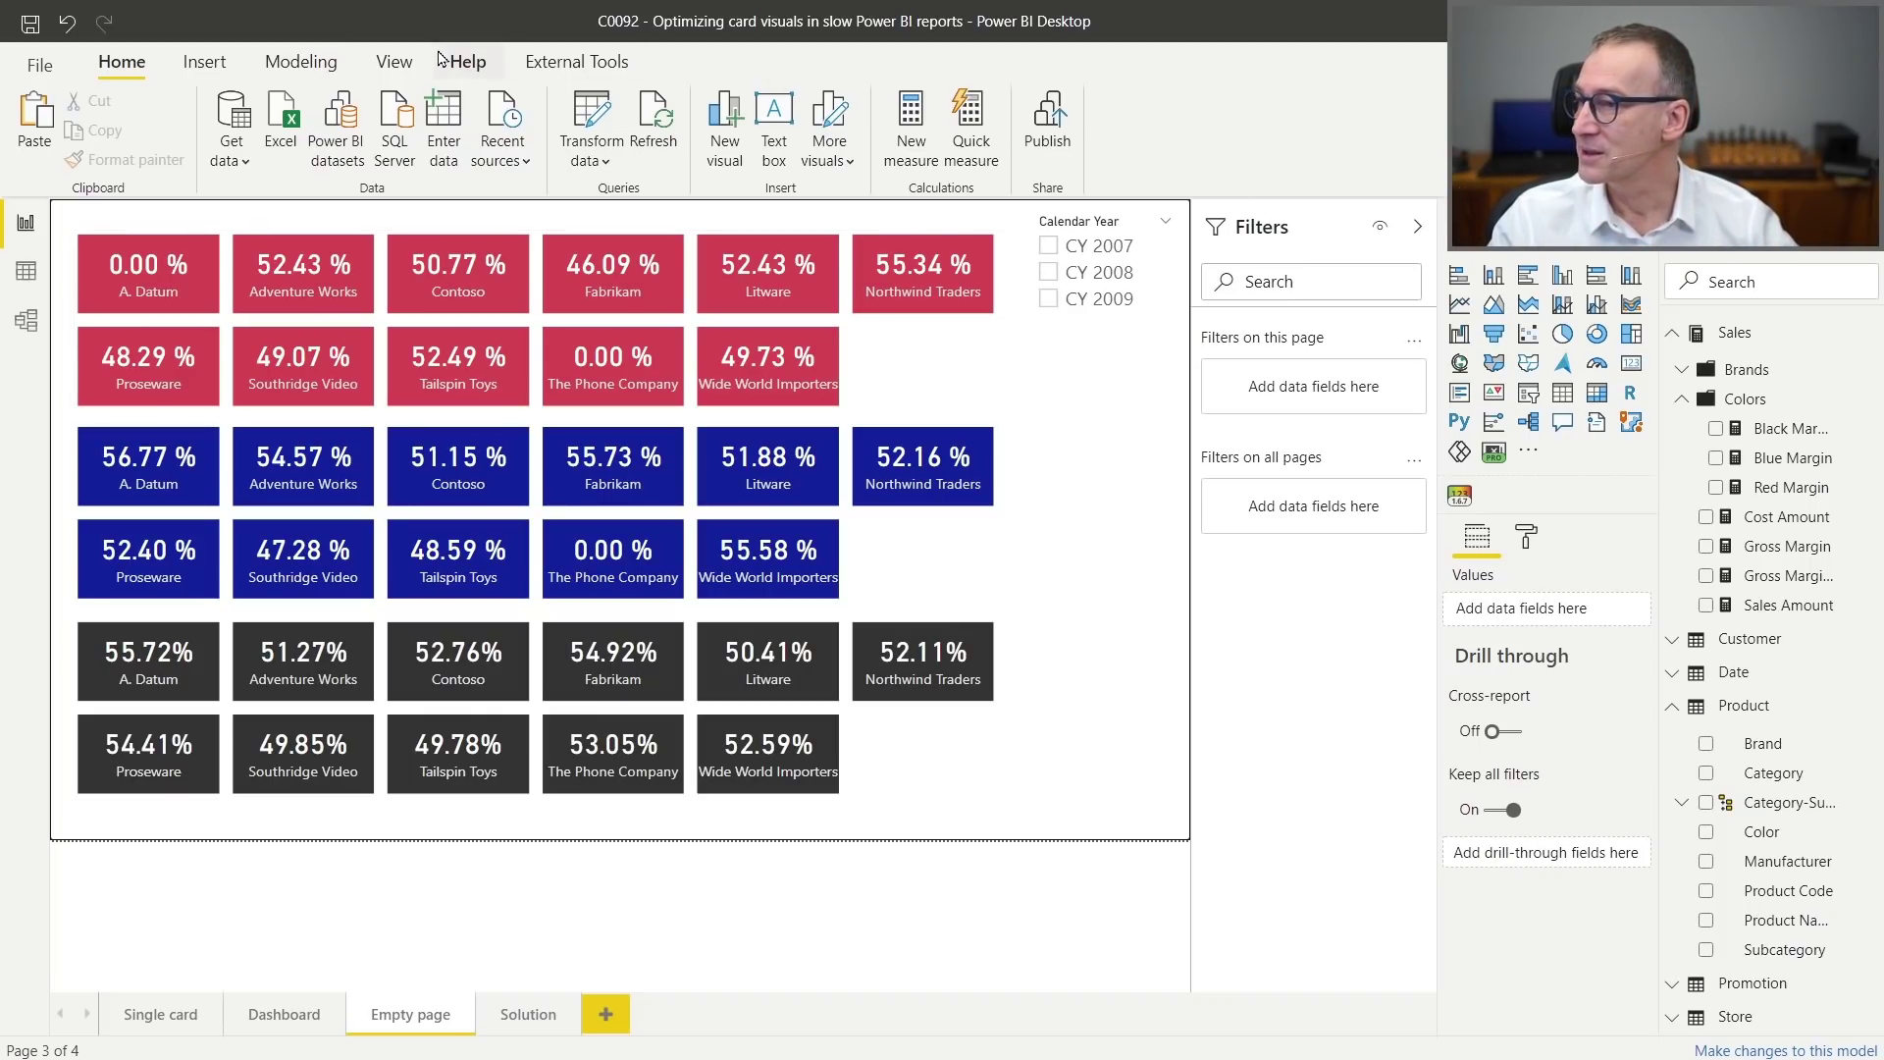
Record a Performance analyzer refresh timing the slicer and the three card grids.
click(410, 67)
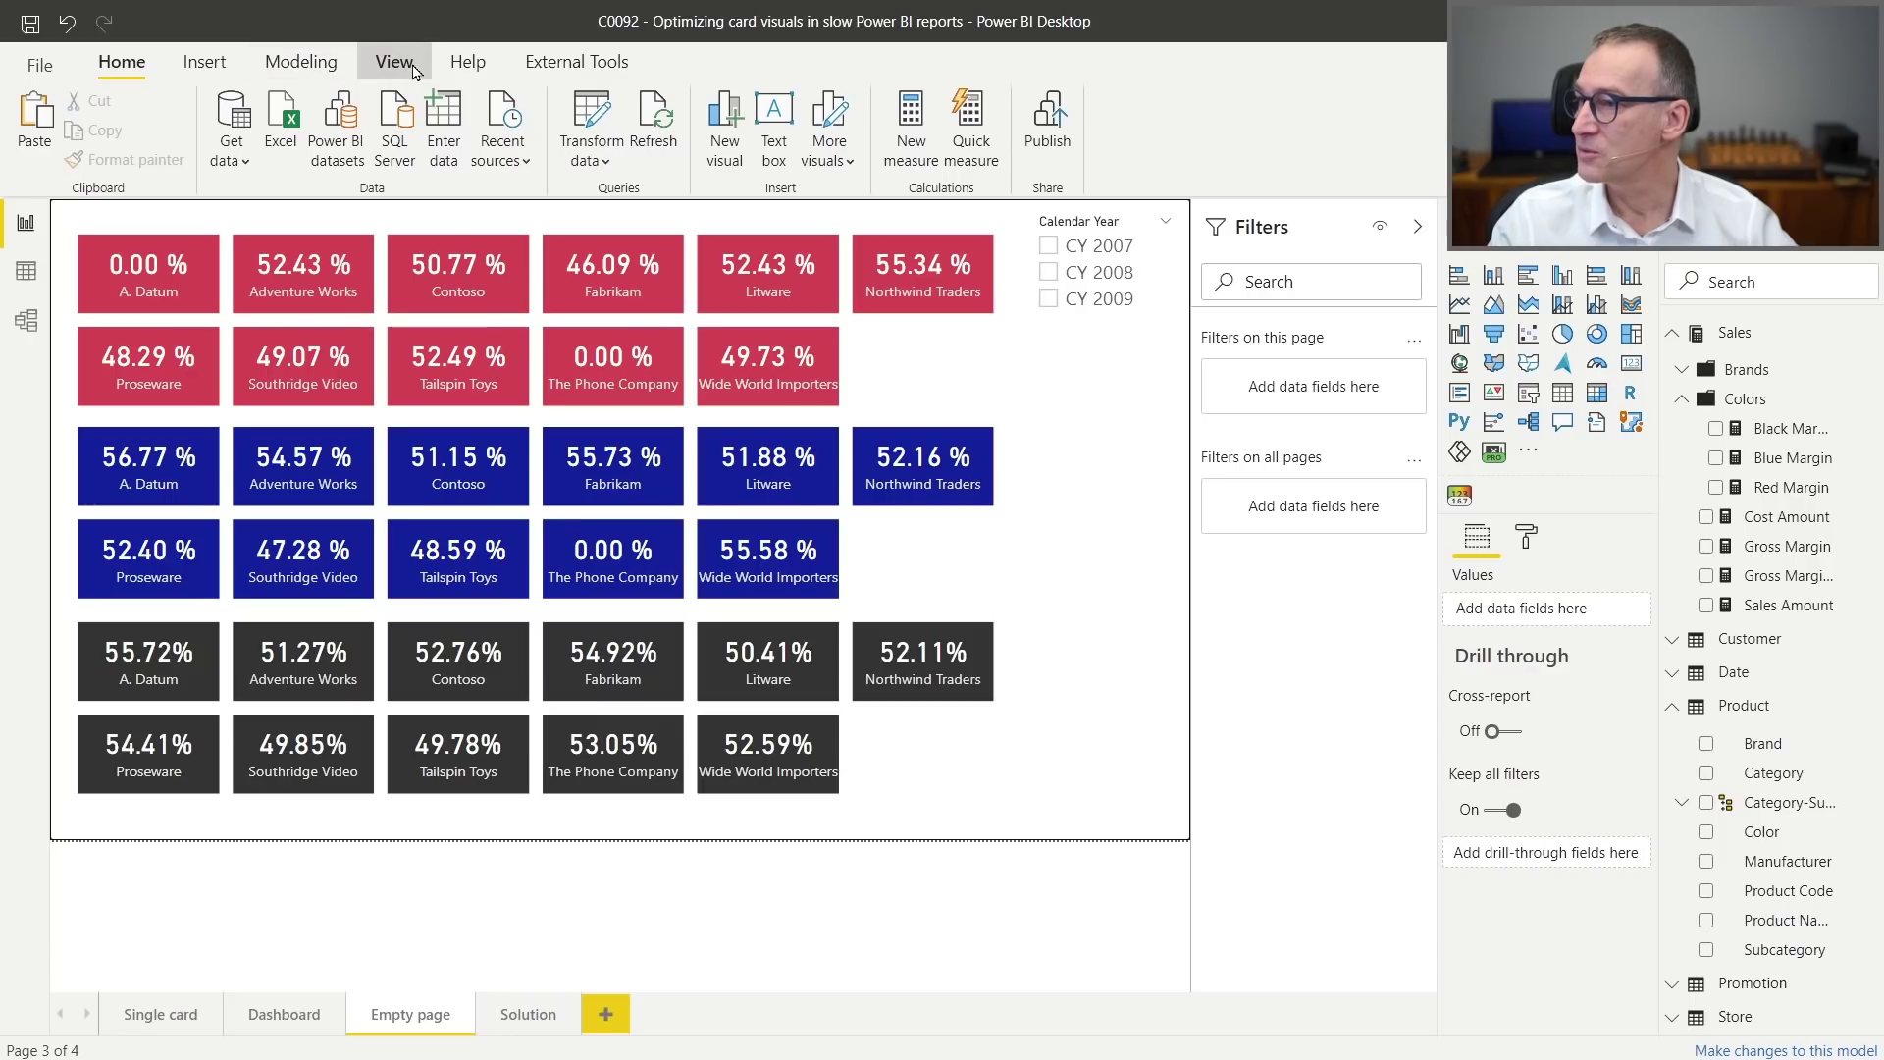
click(1153, 128)
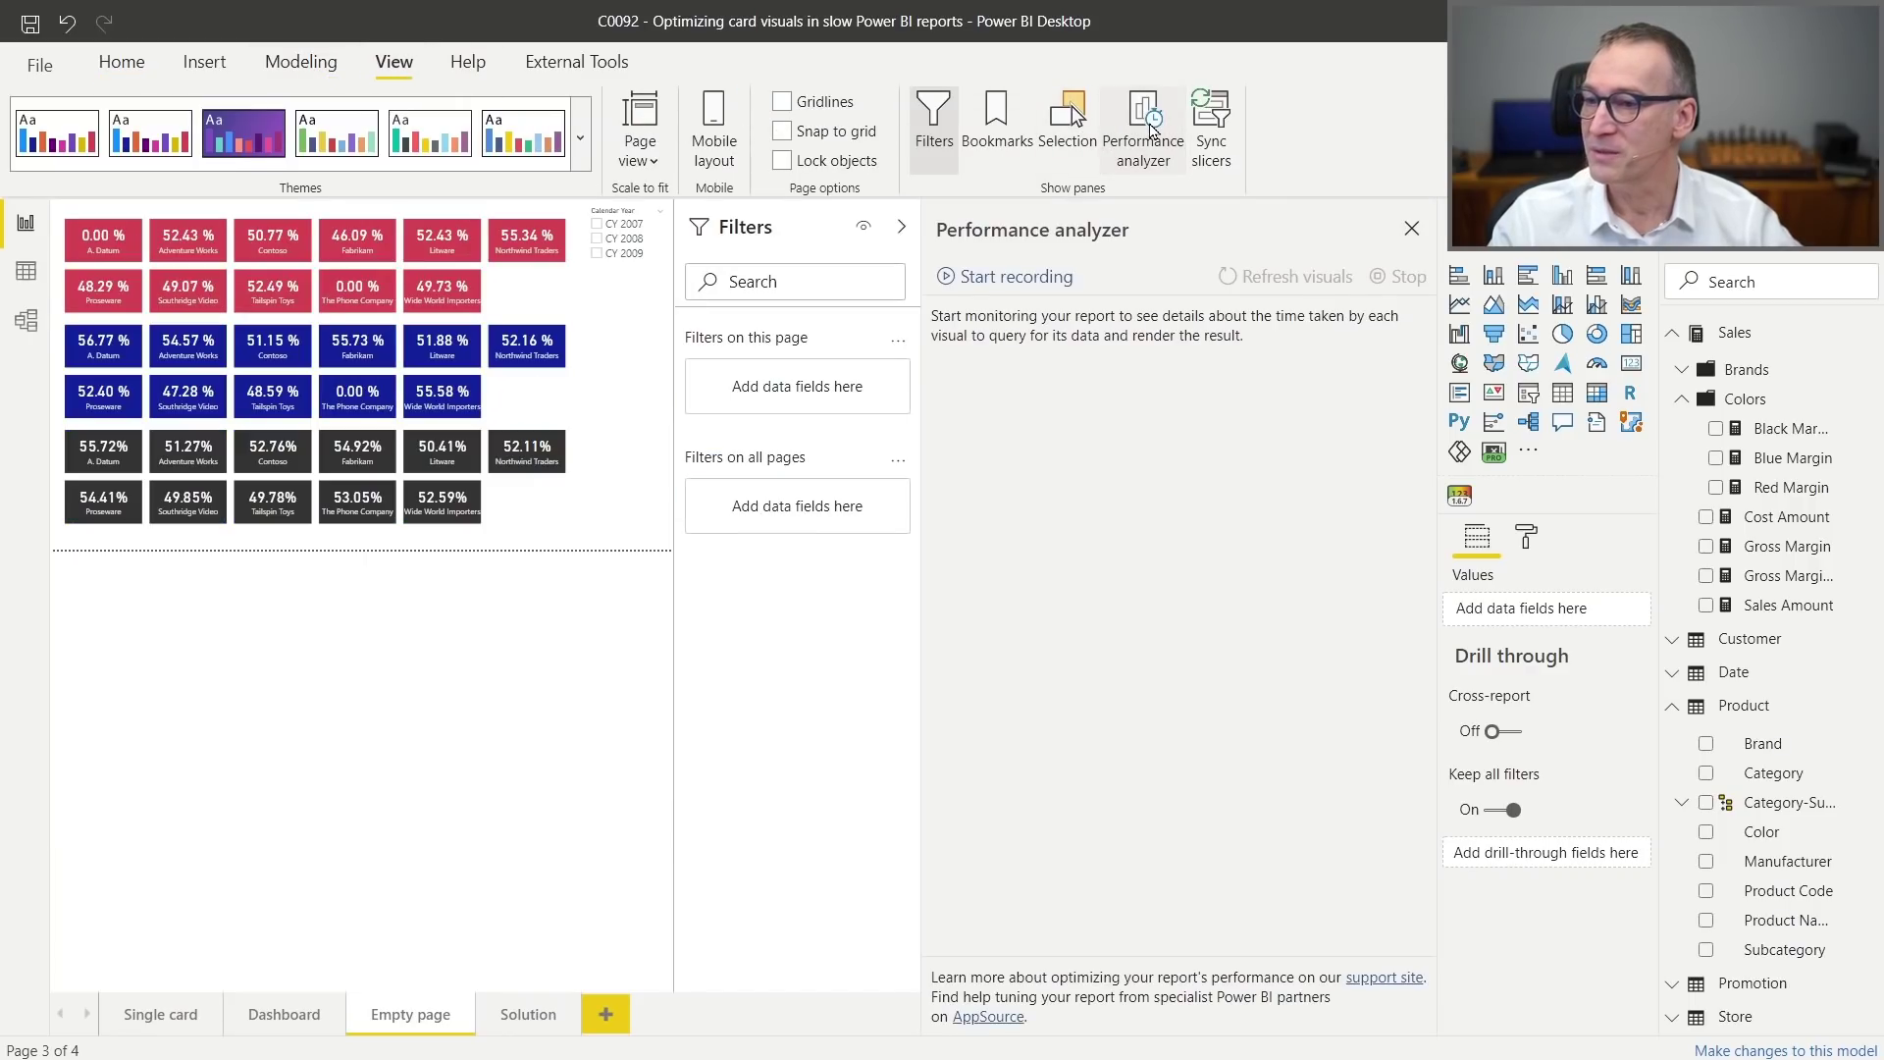
click(1047, 292)
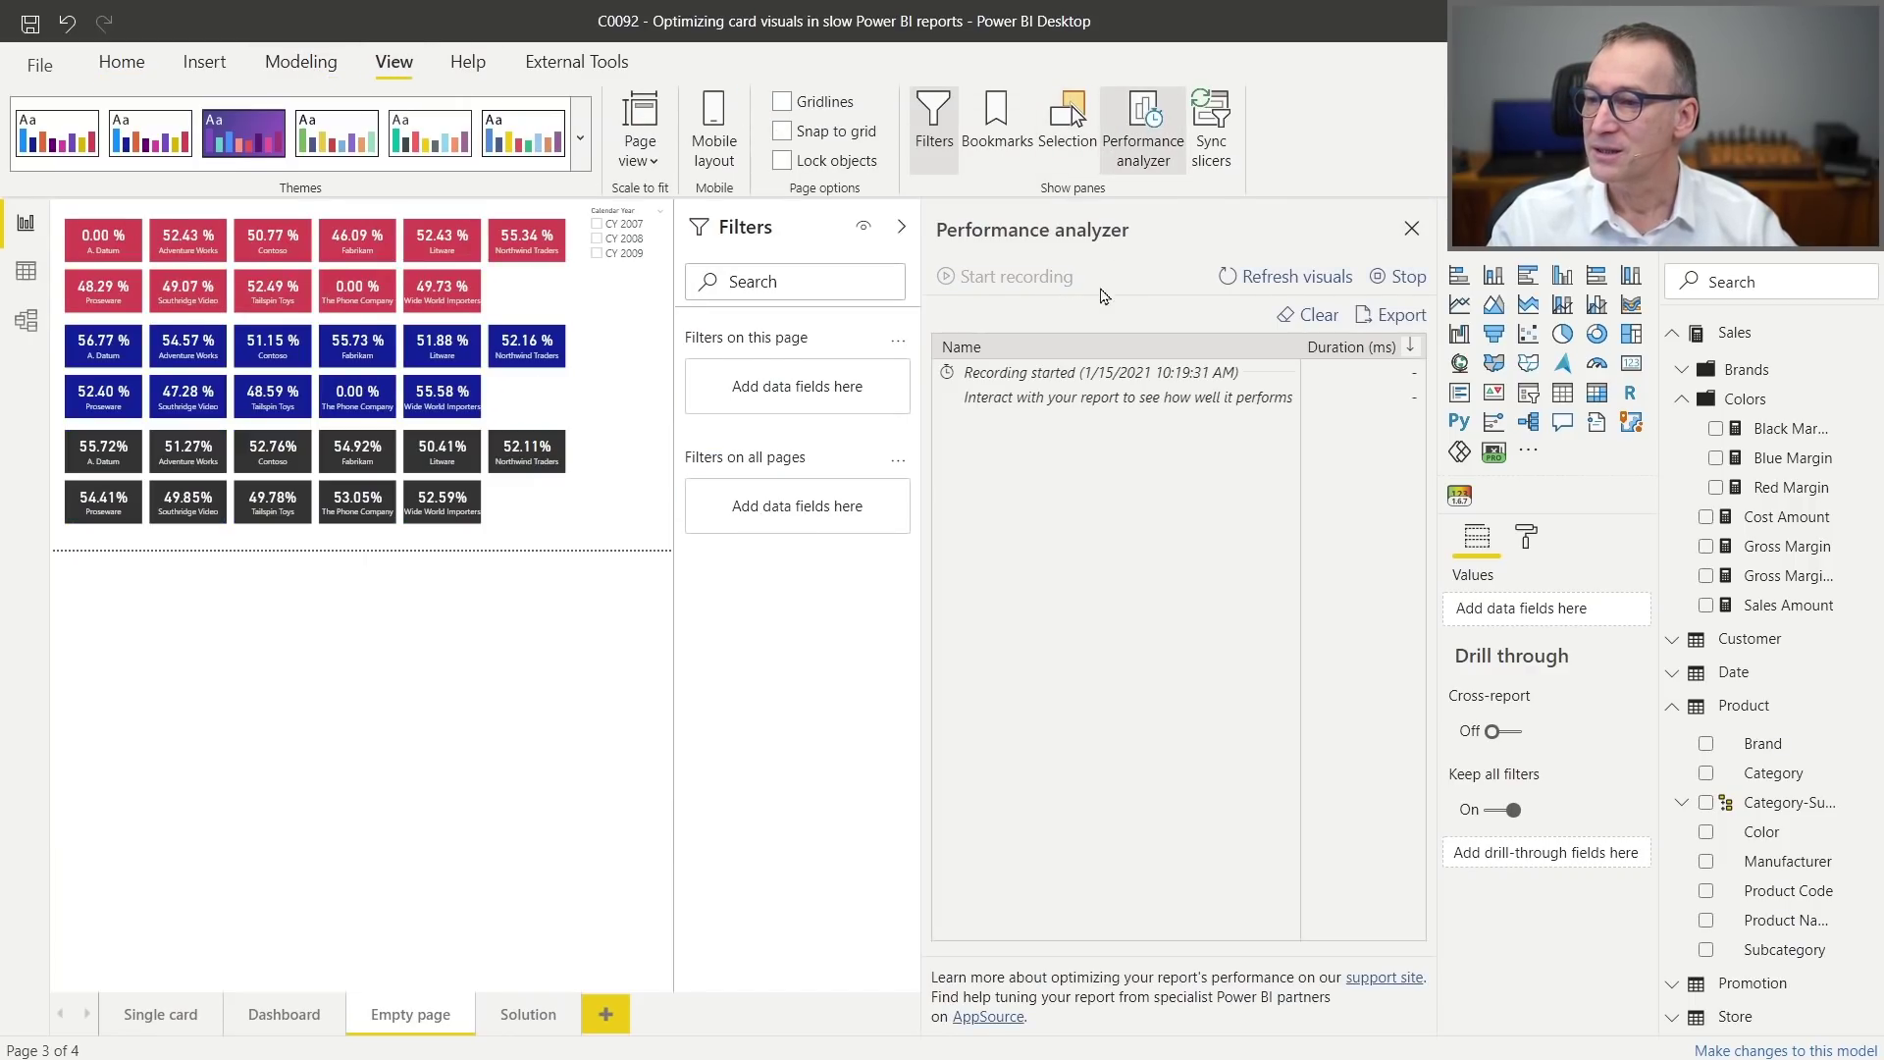
click(1322, 278)
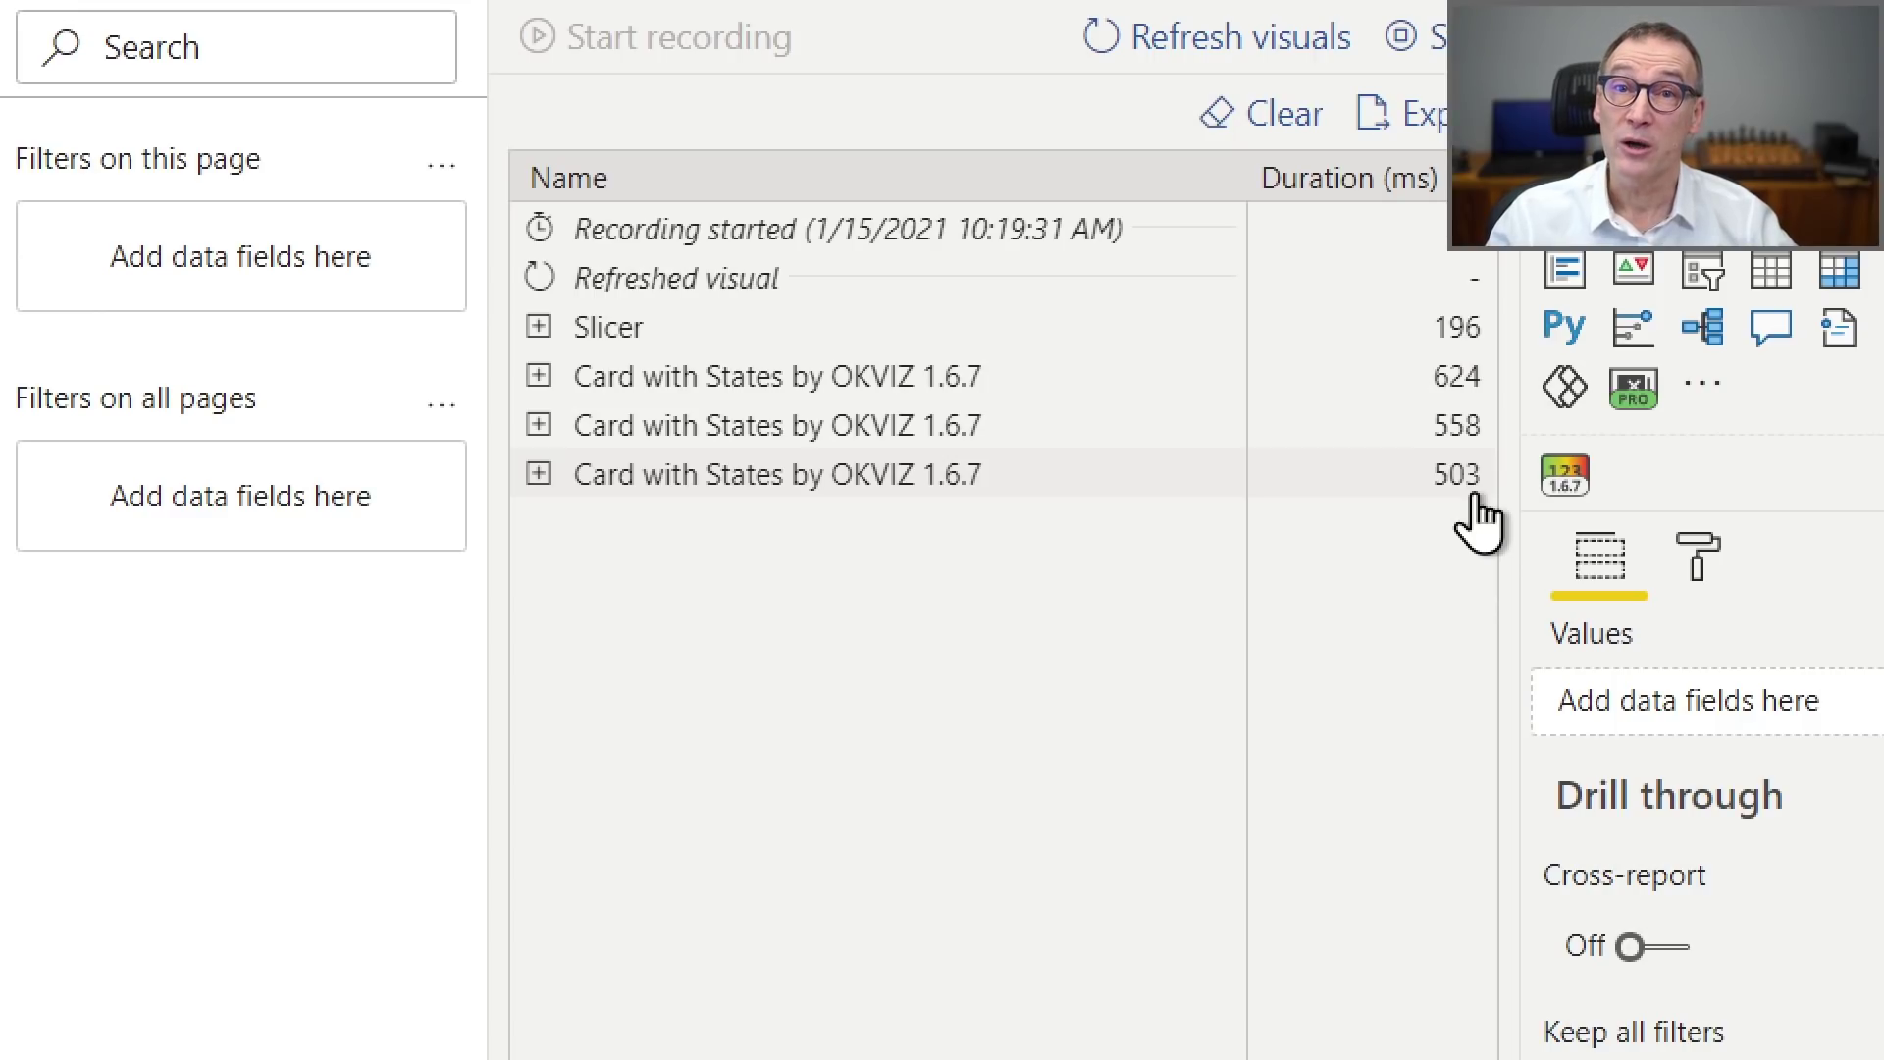
Review the 503 ms card visual's DAX query and display times, then close Performance analyzer.
click(541, 479)
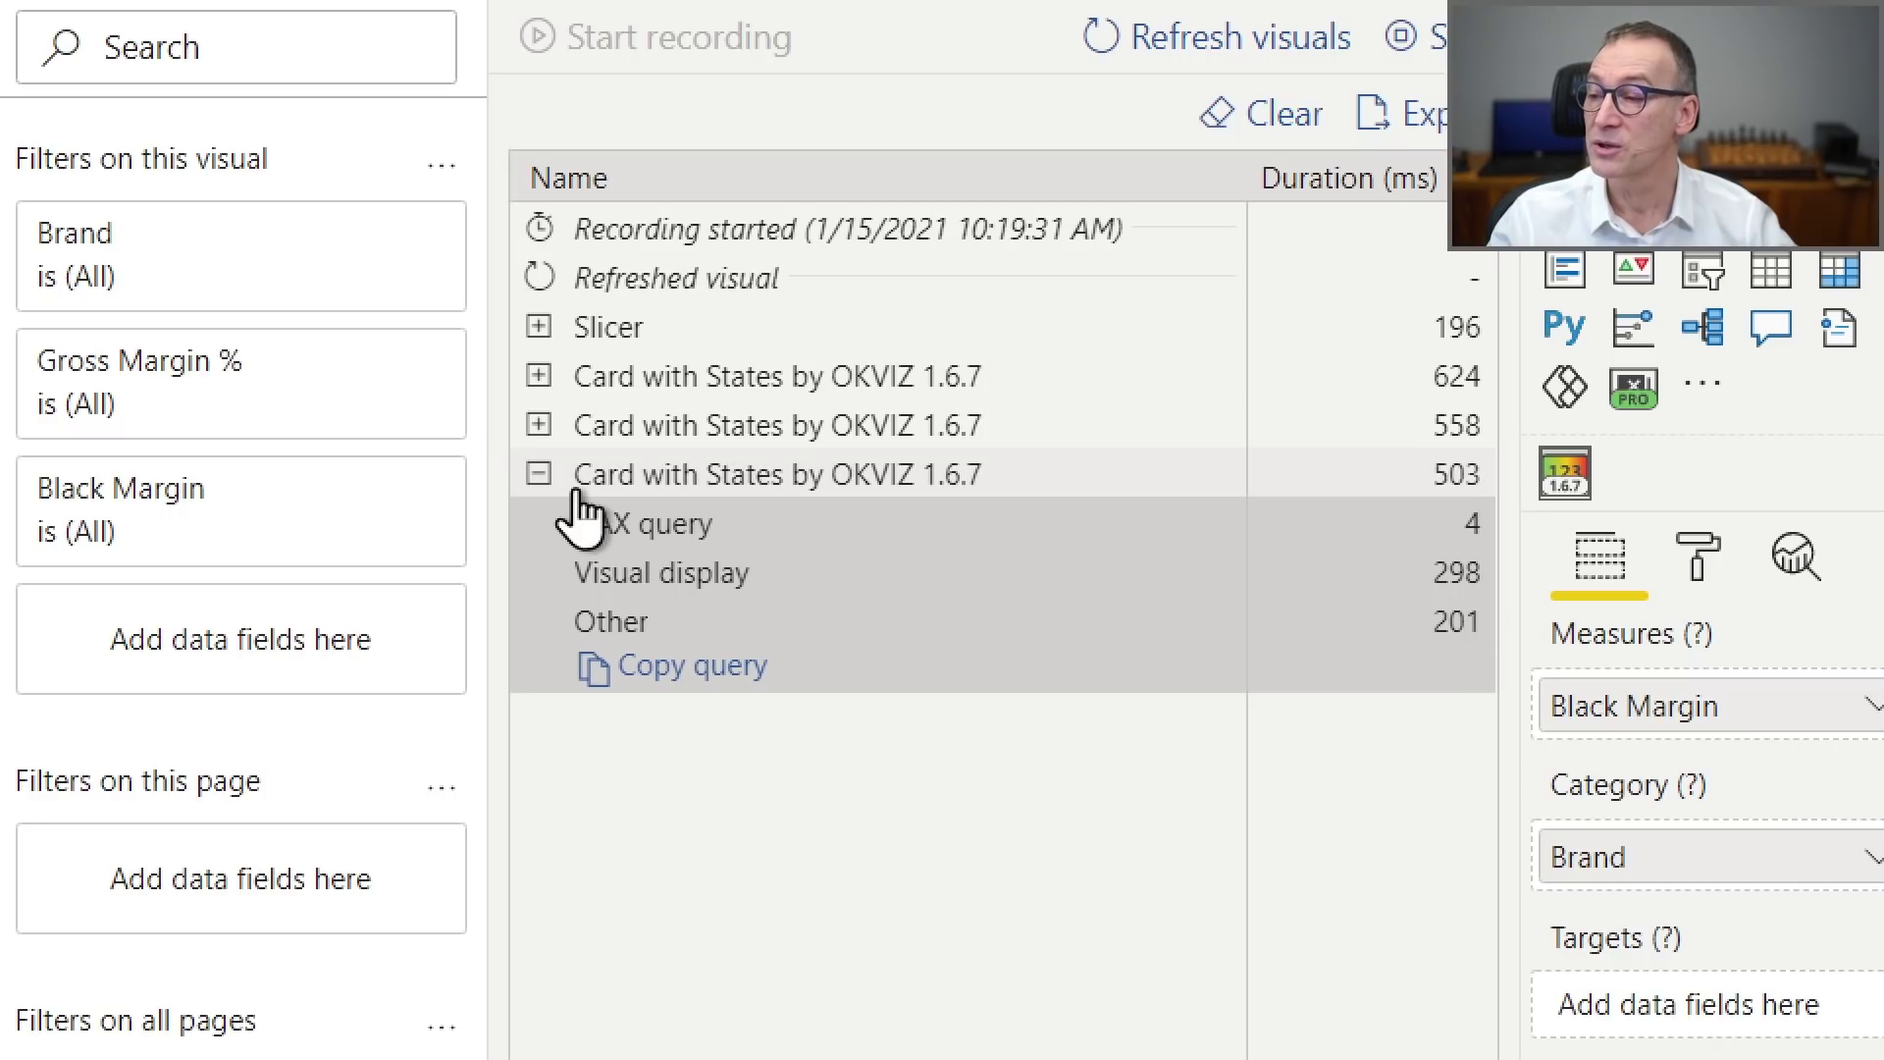
click(539, 474)
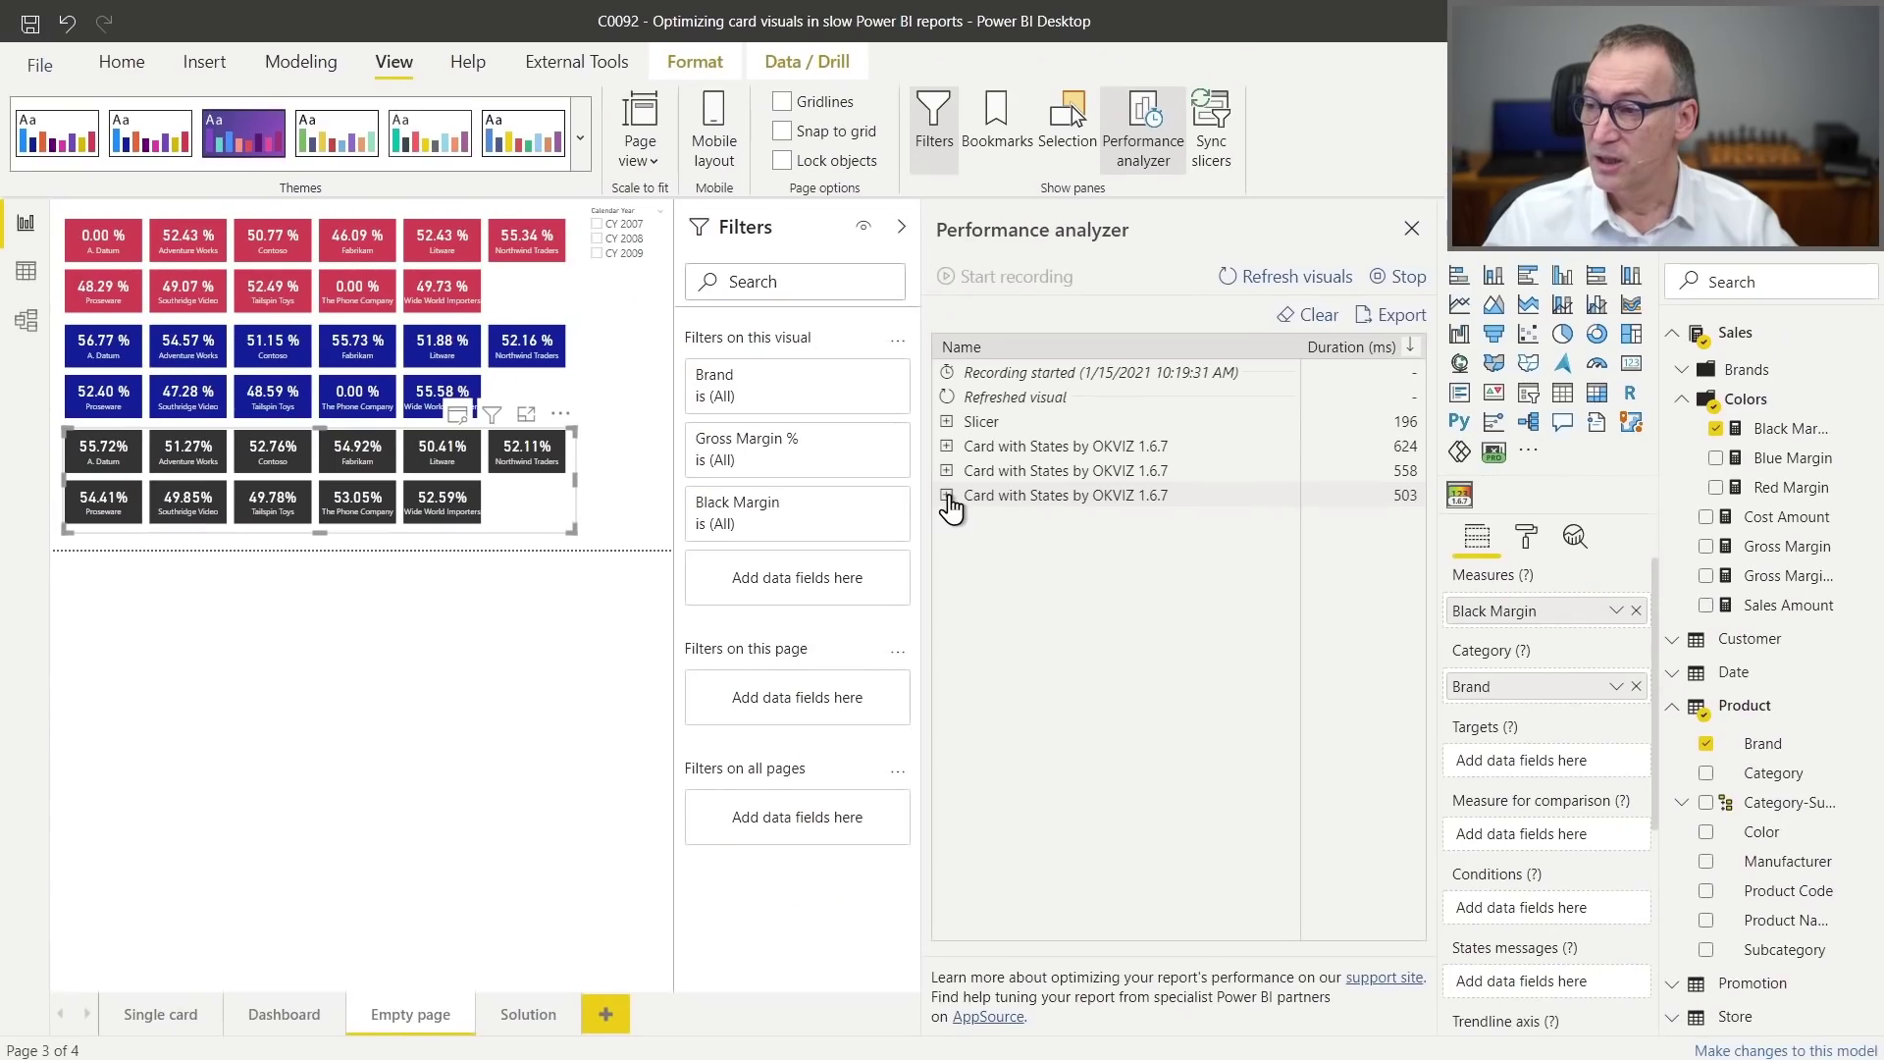
click(618, 635)
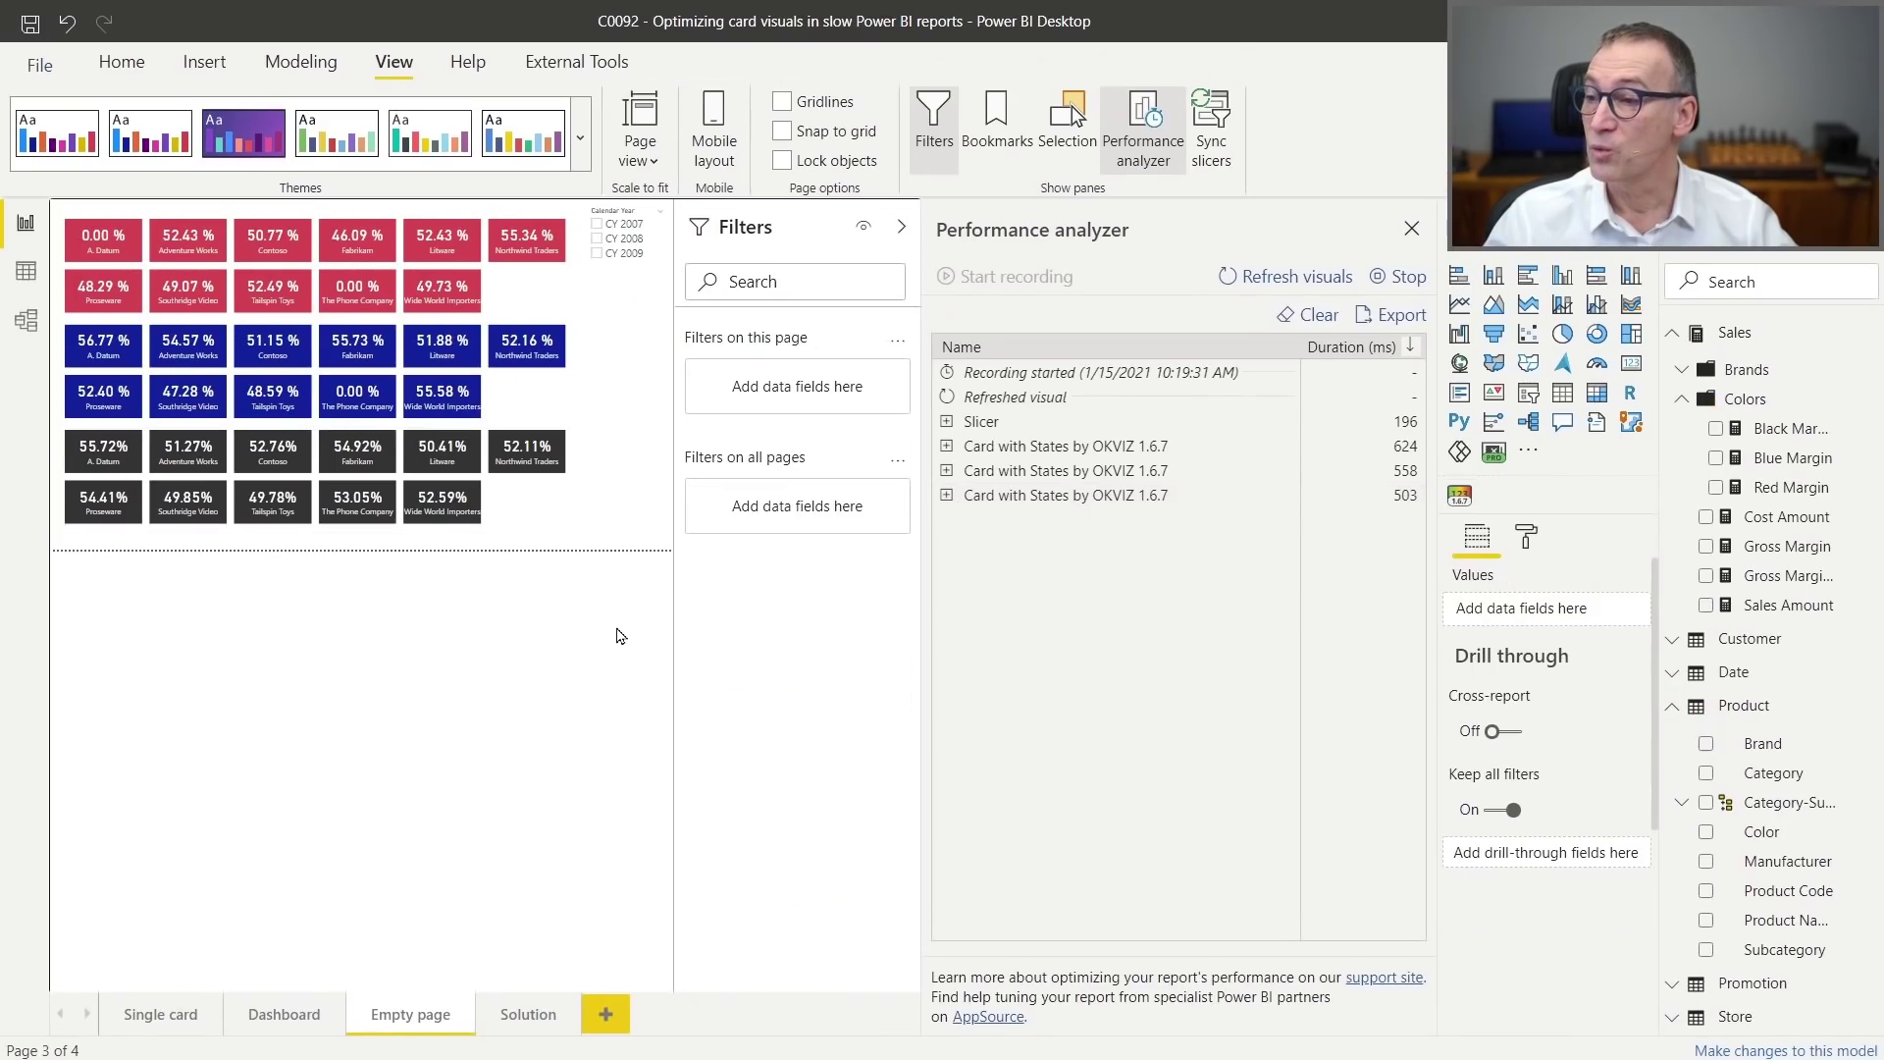
click(1411, 229)
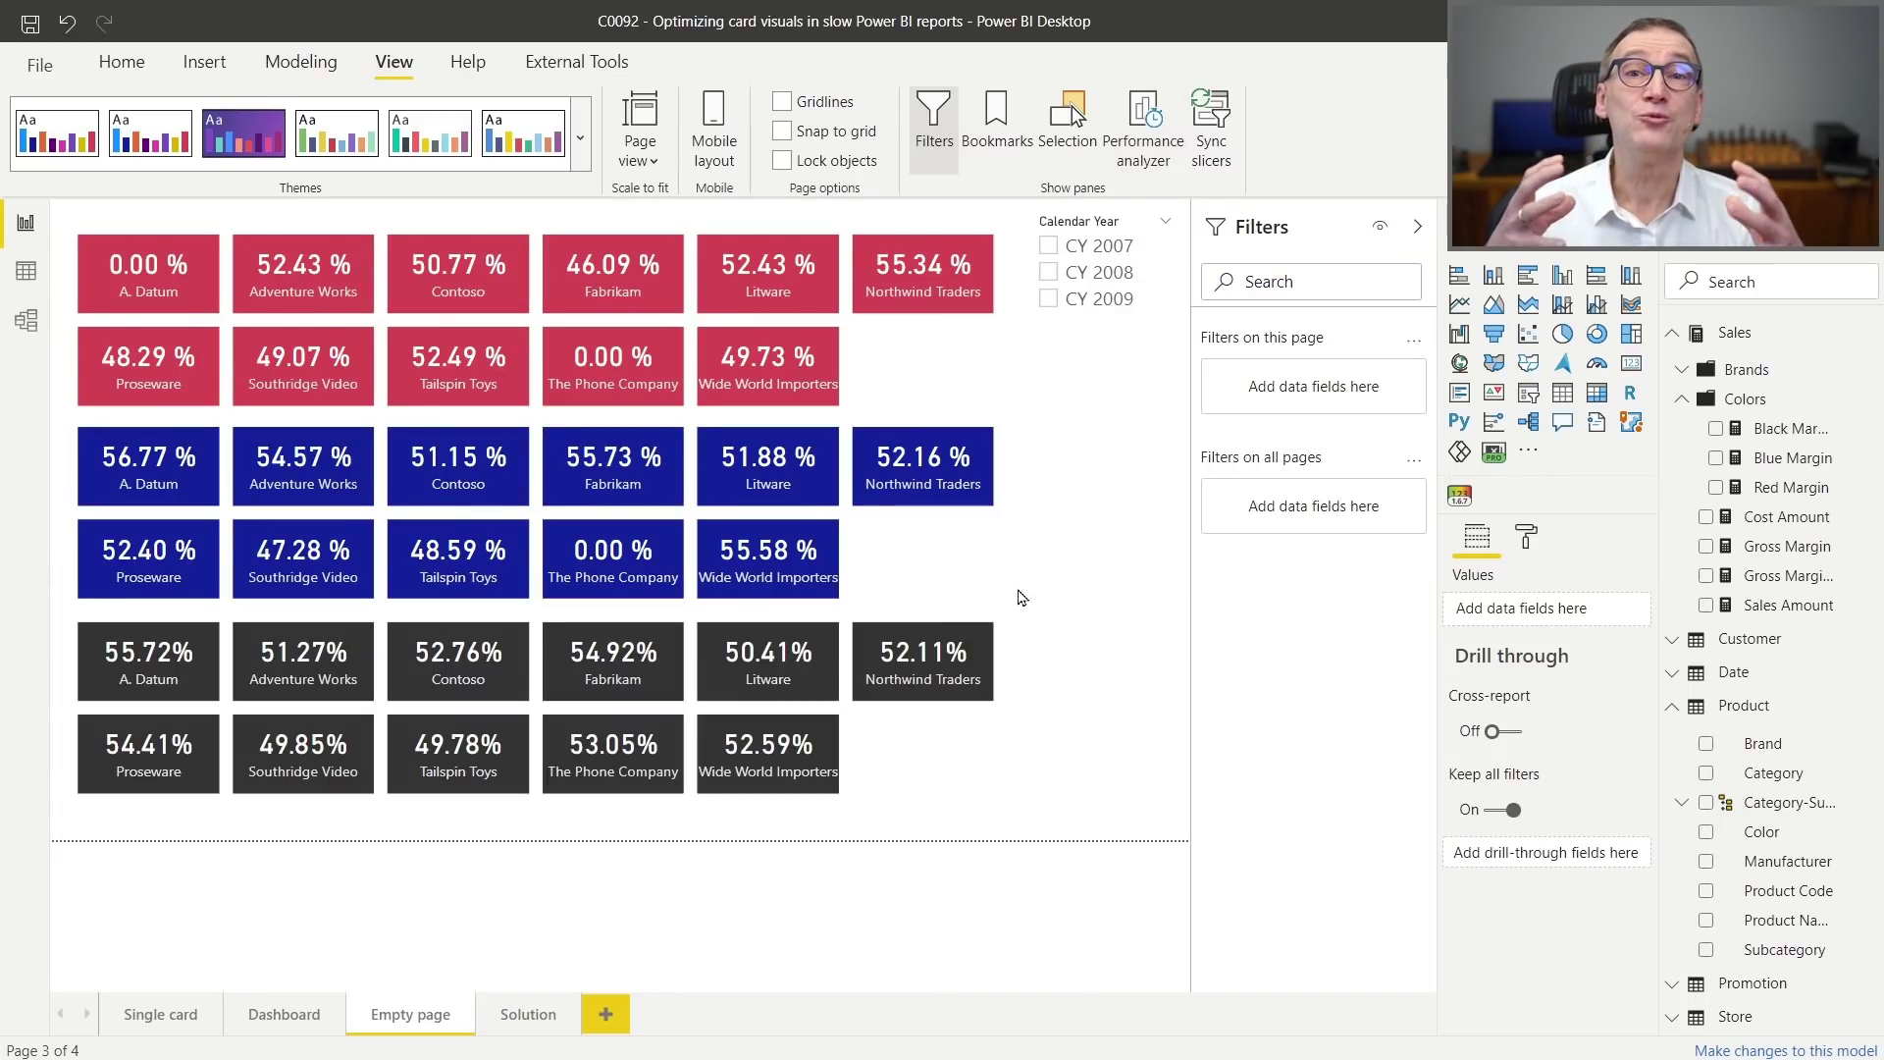